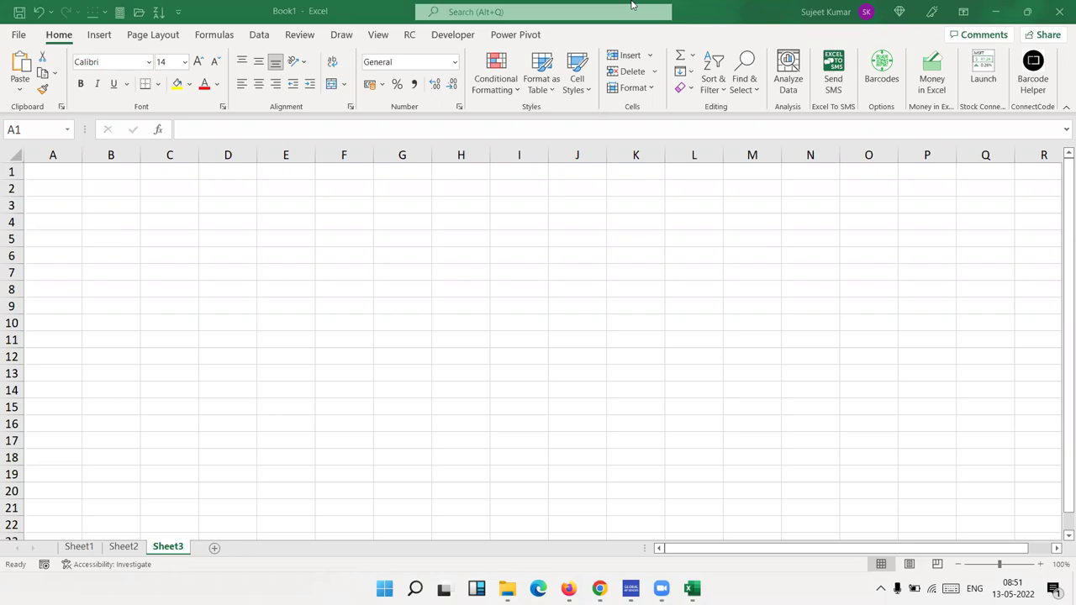
Step: Enter 52, 25, 63, 36, 63 and 63 into cells A1 through A6 of Sheet3
left_click(101, 187)
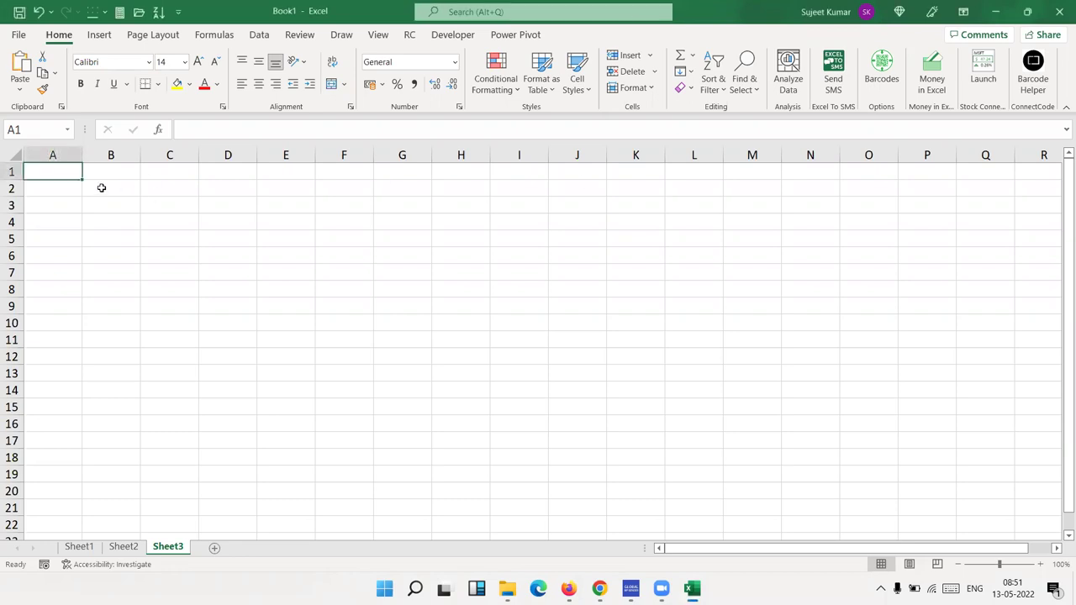
type("52")
key("Return")
type("25")
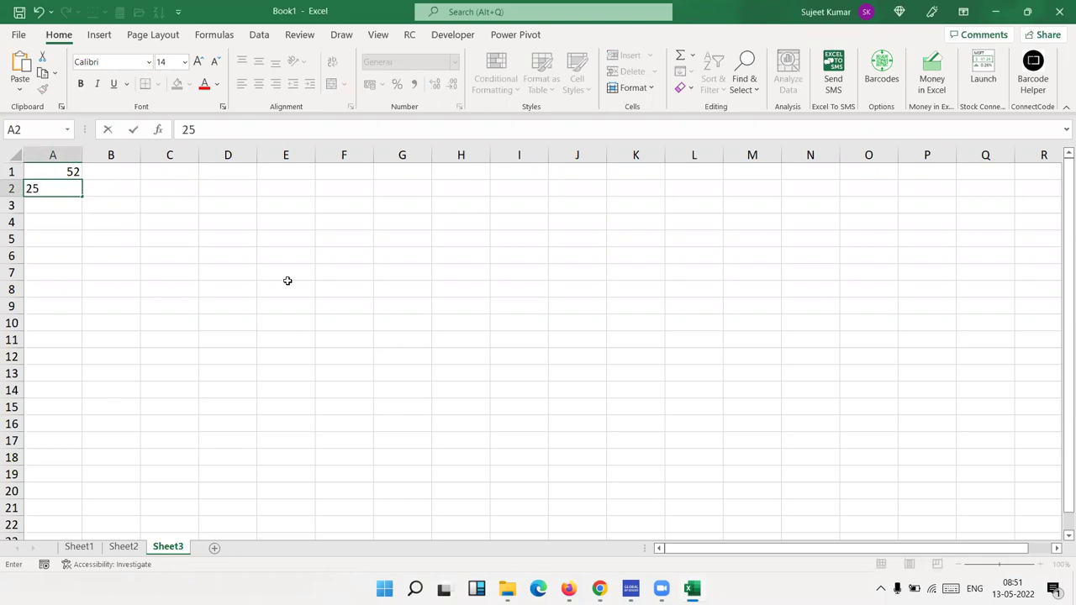
key("Return")
type("63")
key("Return")
type("36")
key("Return")
type("63")
key("Return")
type("63")
key("Return")
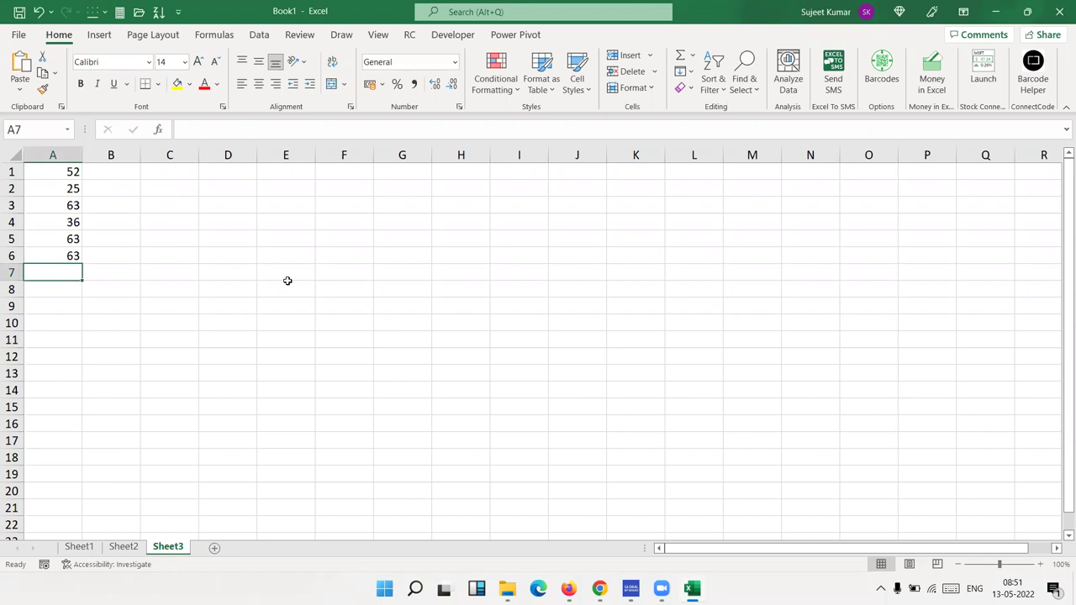
Step: Add a SUM of A1:A6 in A7, then delete it again
type("=")
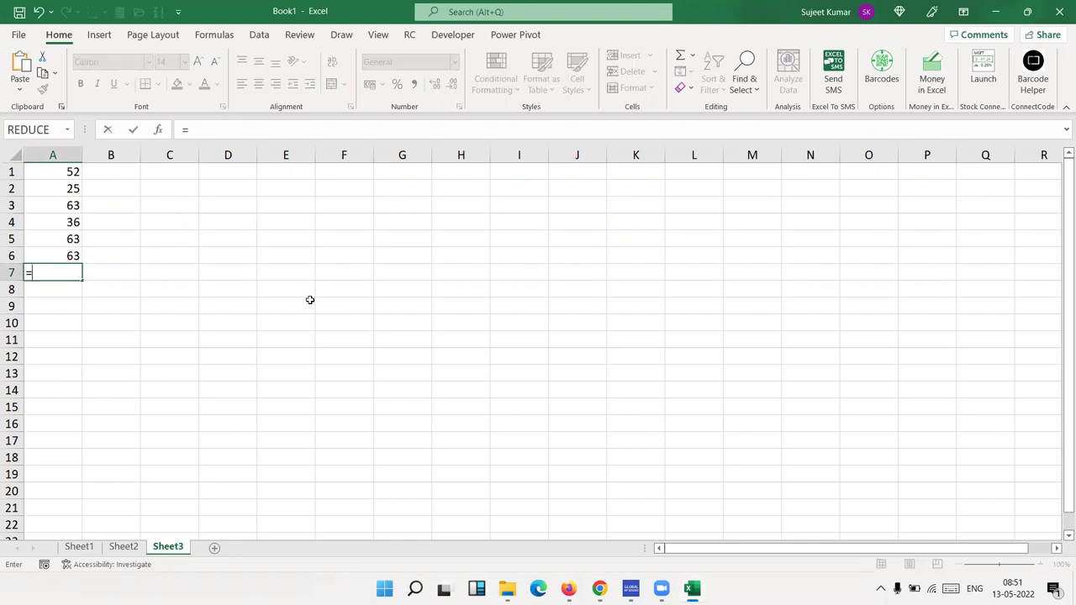
type("sum")
key("Tab")
key("Up")
key("ctrl+shift+Up")
key("Return")
key("Up")
key("Delete")
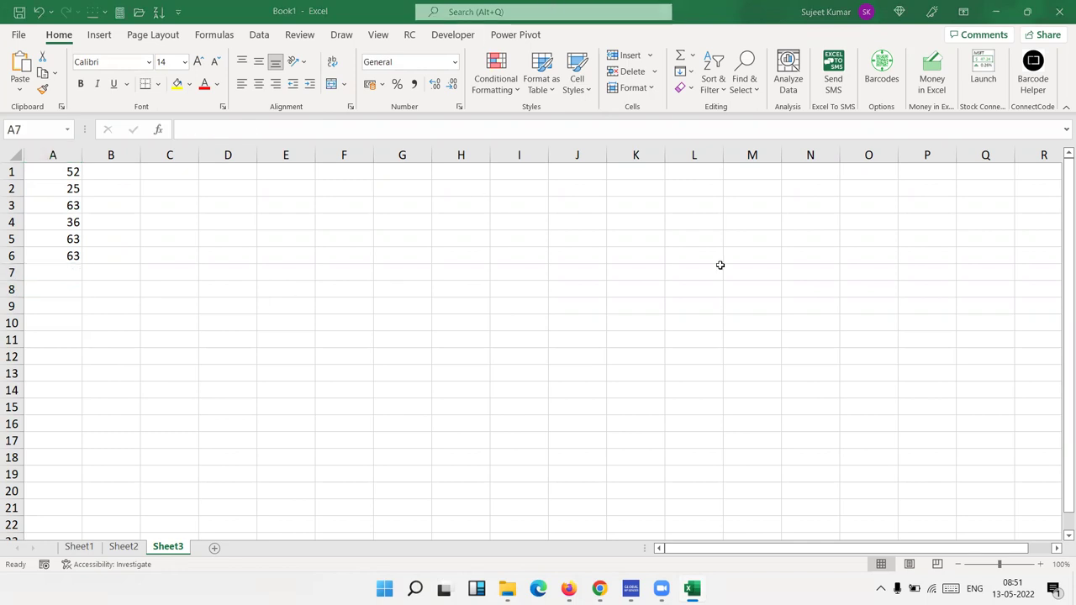
key("Escape")
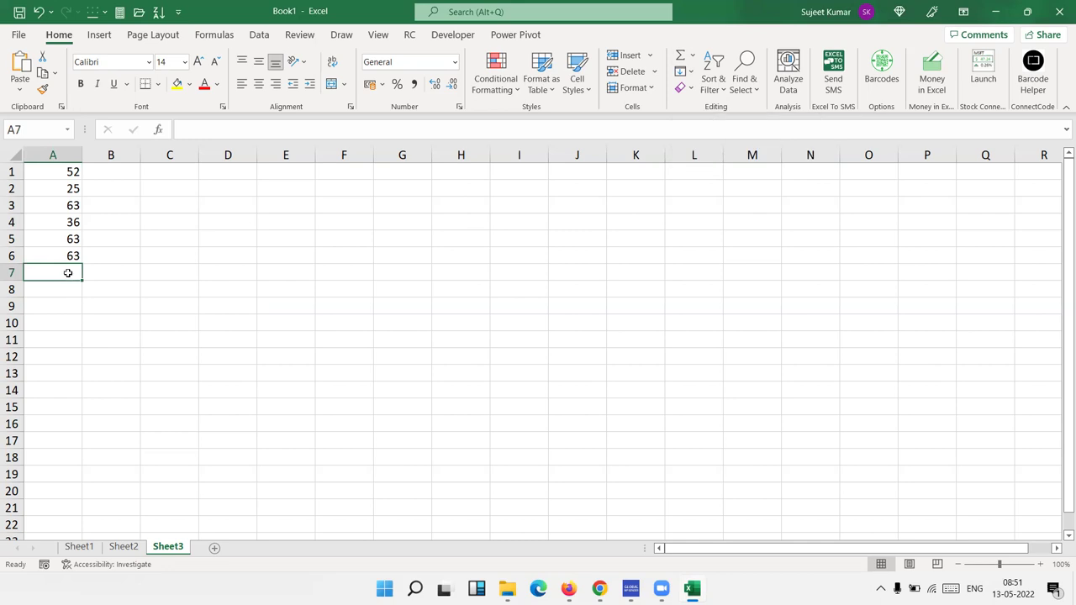
key("alt+equal")
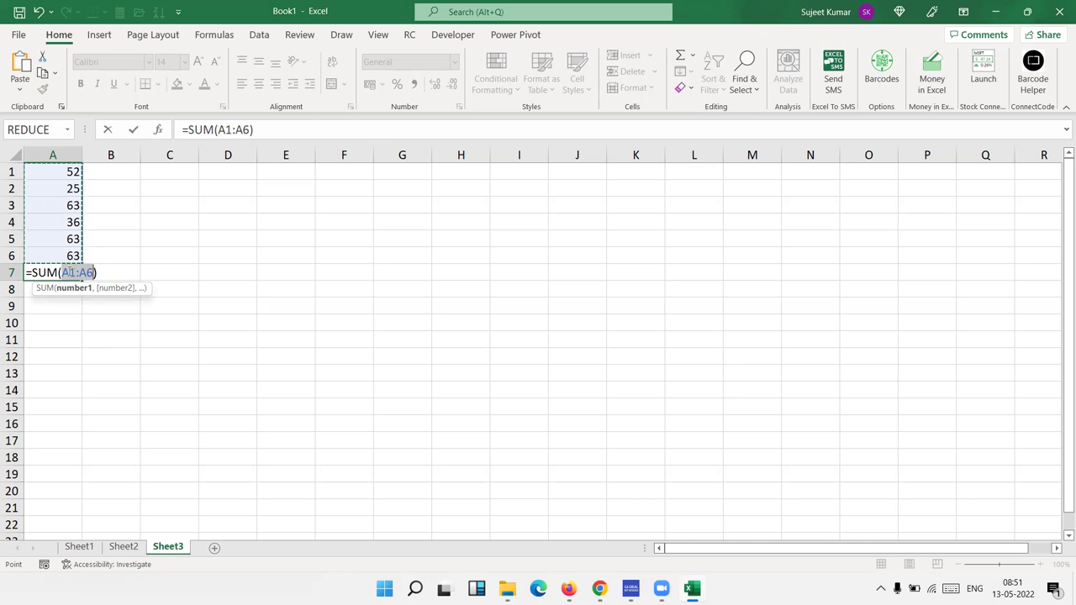
key("Return")
left_click(69, 271)
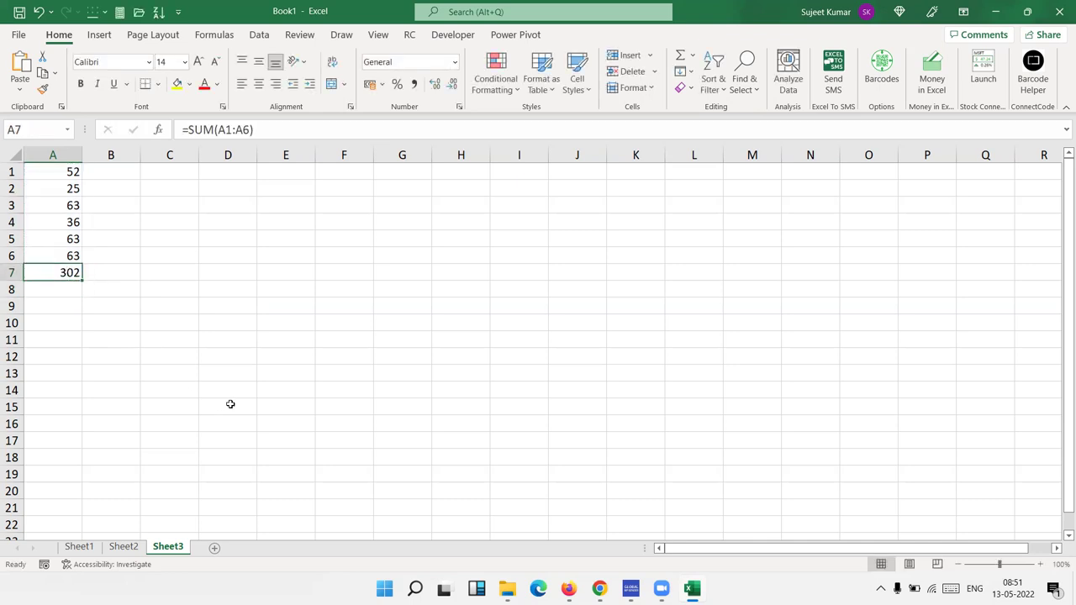
key("Delete")
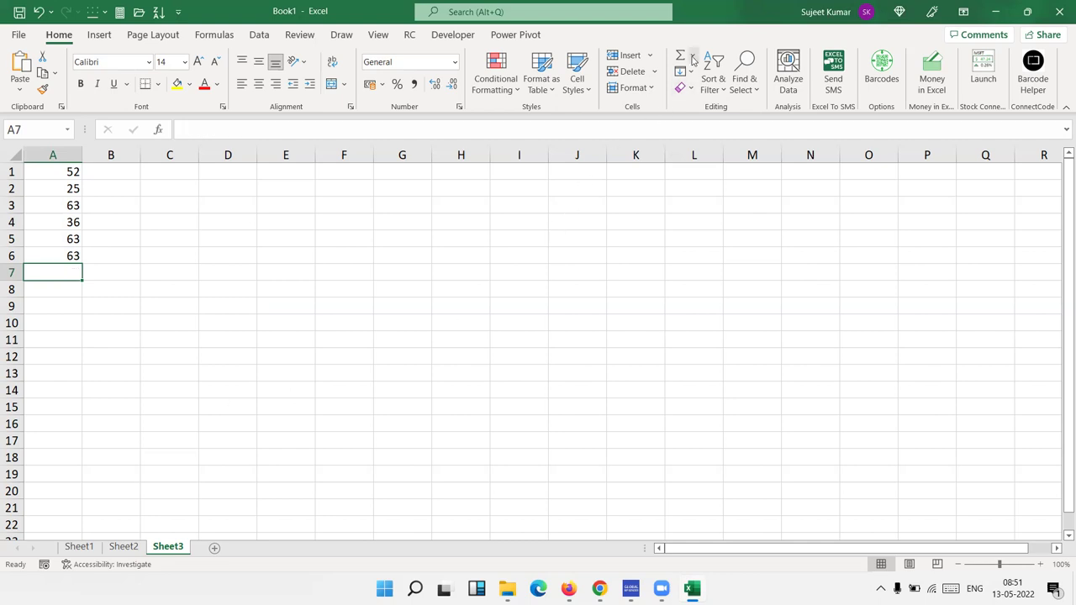
Step: Clear the numbers from A1:A6
left_click(691, 55)
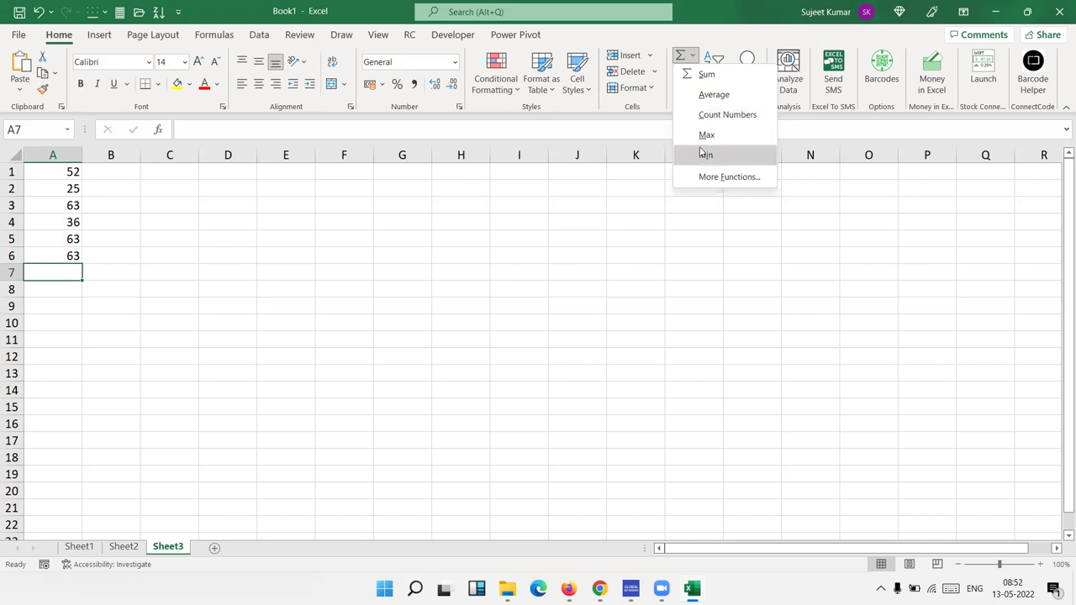
key("Escape")
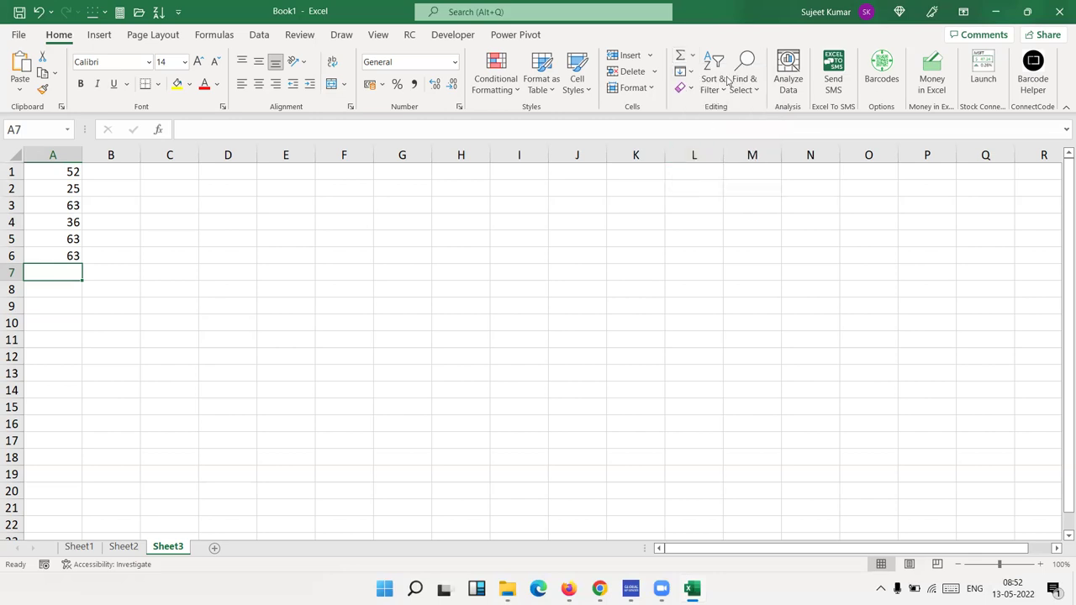
left_click(691, 73)
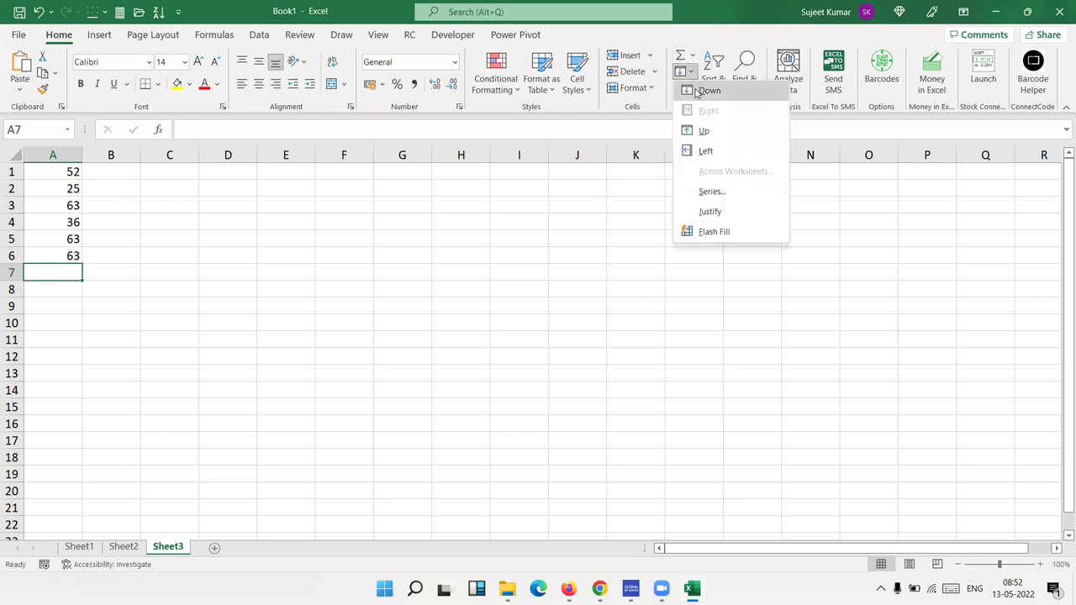
left_click(204, 221)
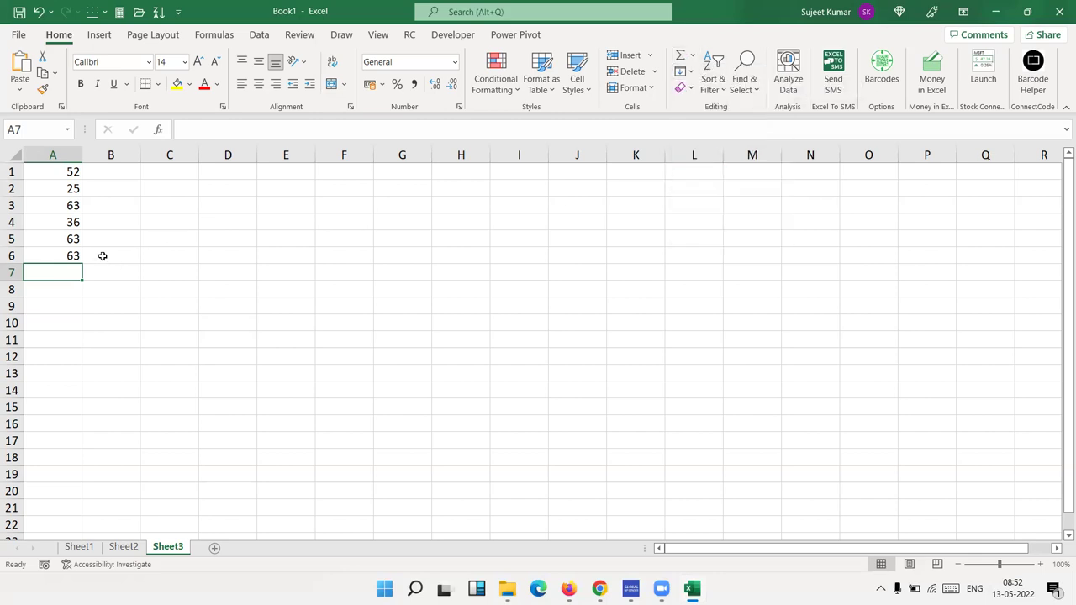
left_click_drag(73, 255, 53, 161)
key("Delete")
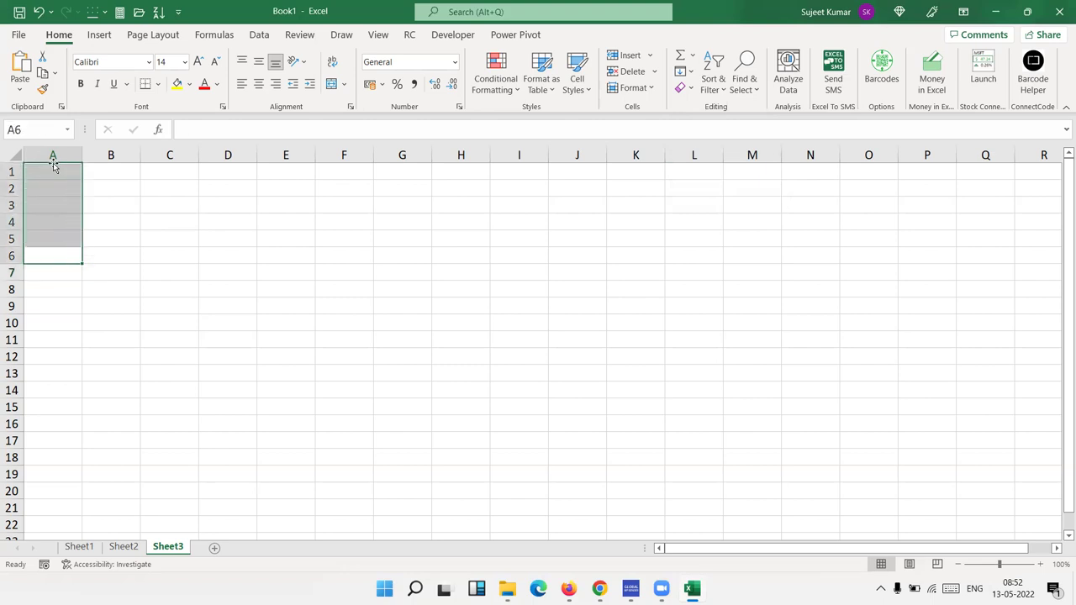
key("Up")
key("Up")
key("Up")
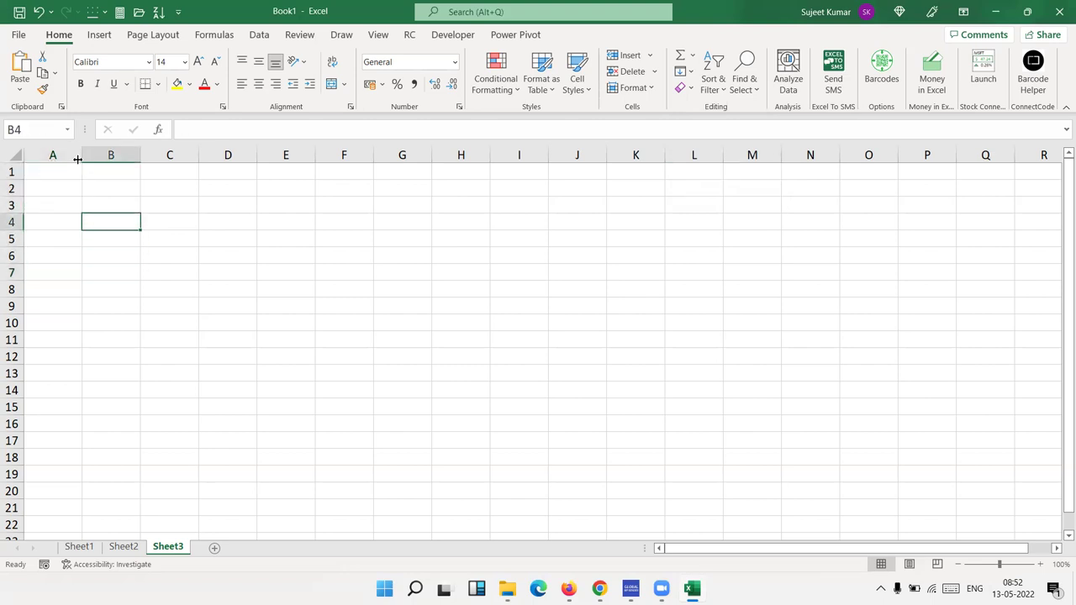
Step: Enter =RANDBETWEEN(10,90) in B3 and select B3:J15 for filling
left_click(131, 204)
type("=ra")
key("Down")
key("Down")
key("Down")
key("Tab")
type("10,30")
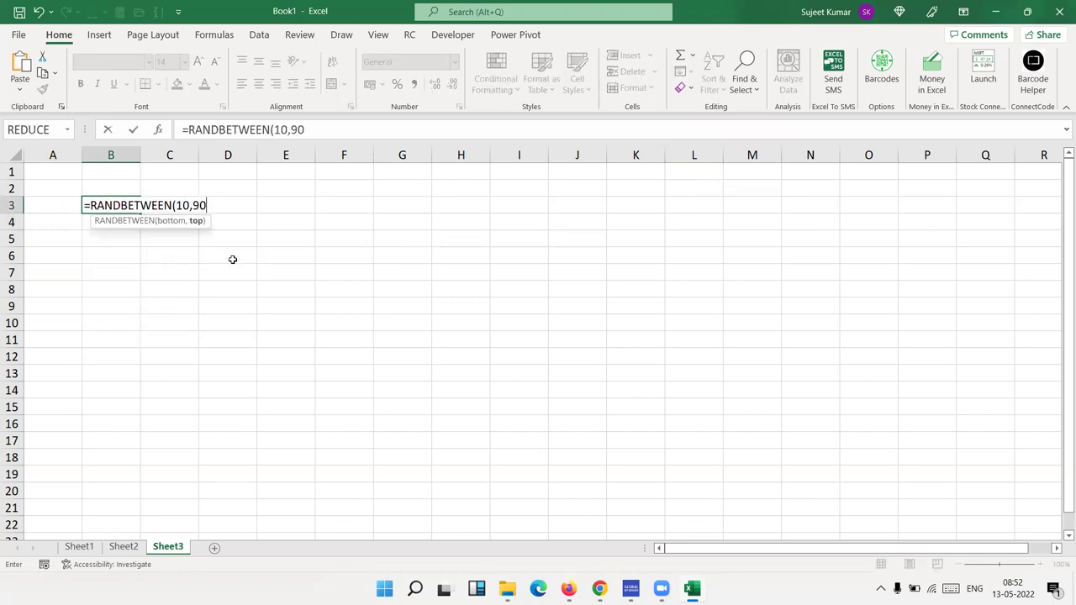
key("Return")
left_click(105, 206)
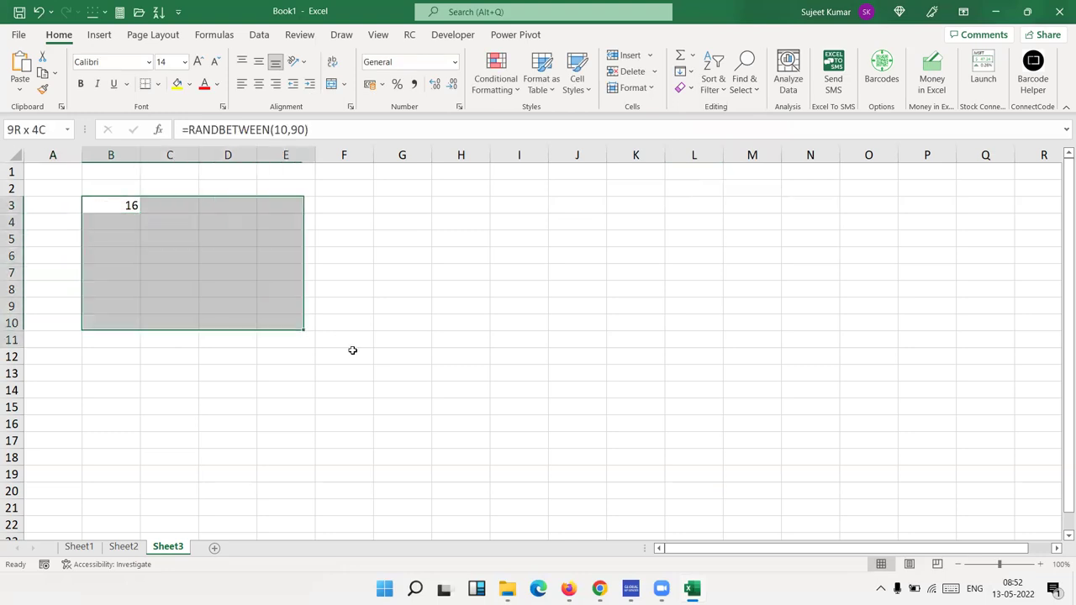
left_click_drag(105, 206, 572, 409)
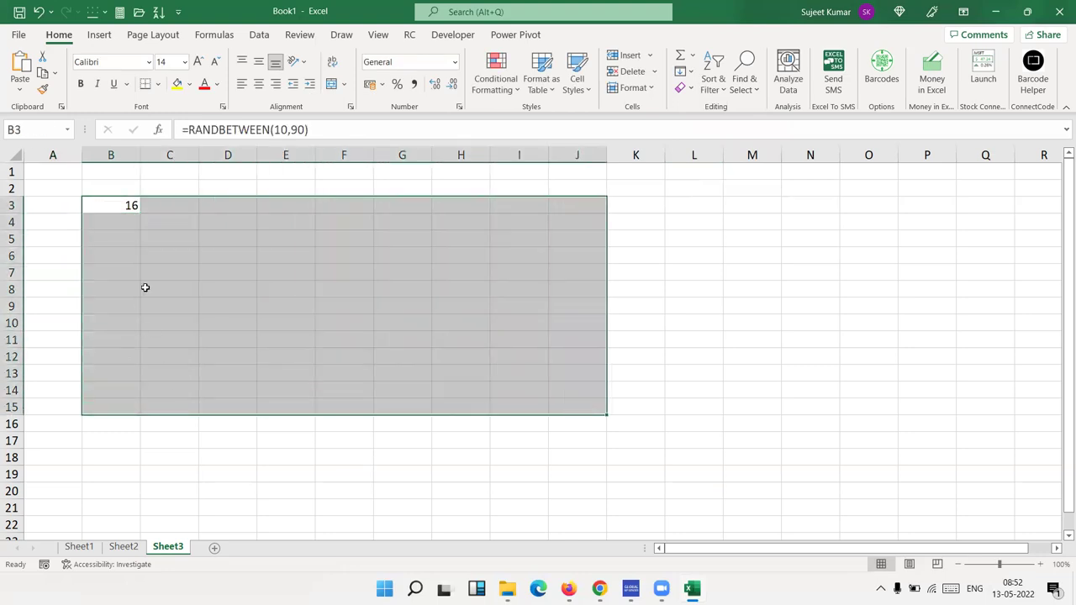
key("ctrl")
Step: Fill the RANDBETWEEN formula down and right across B3:J15, then clear the whole range
left_click(692, 57)
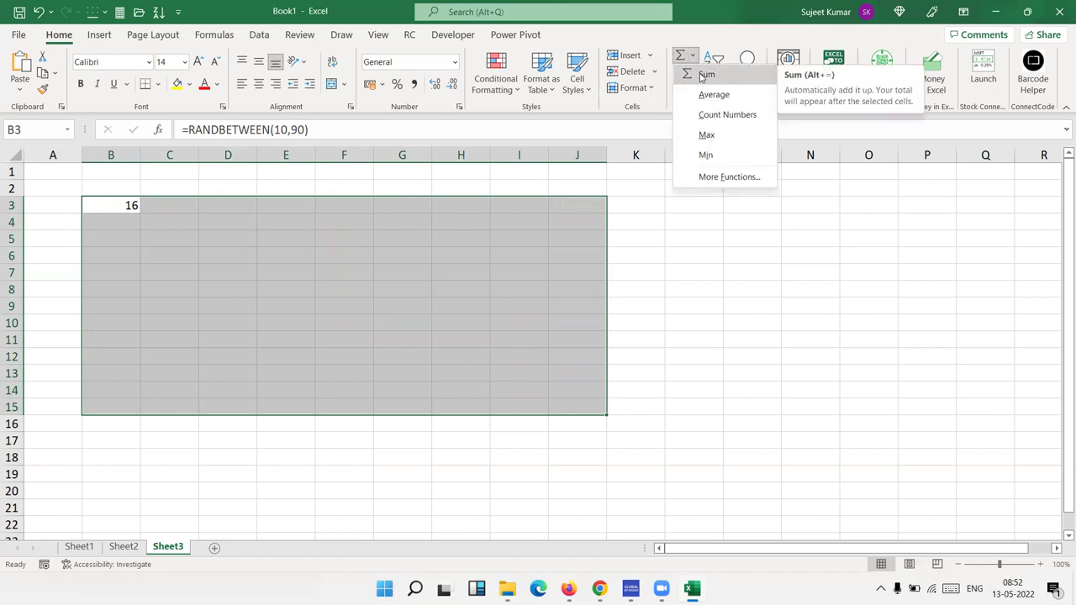
left_click(692, 71)
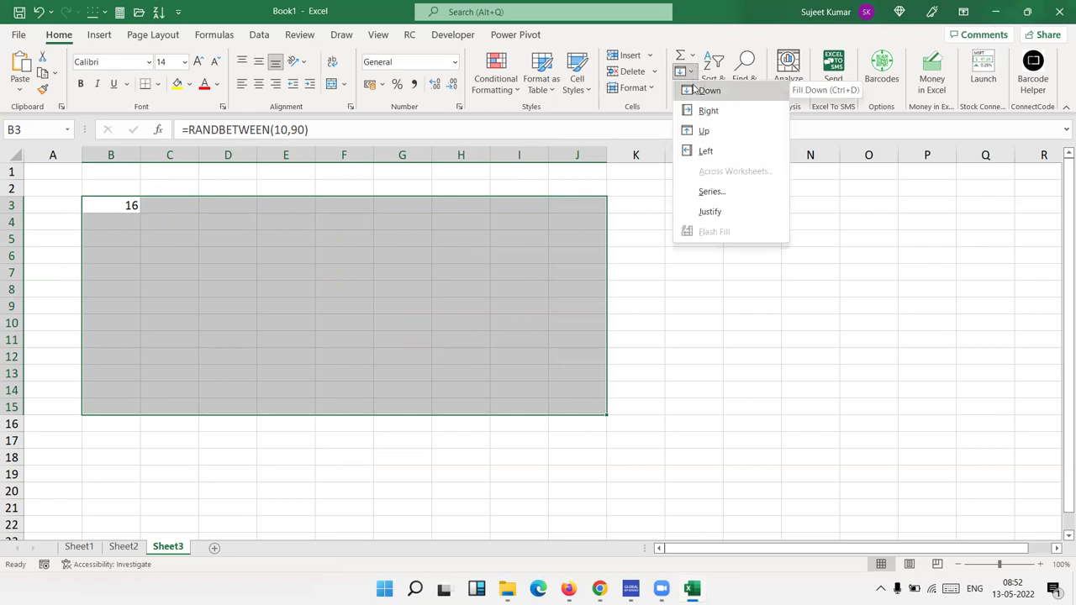
left_click(694, 90)
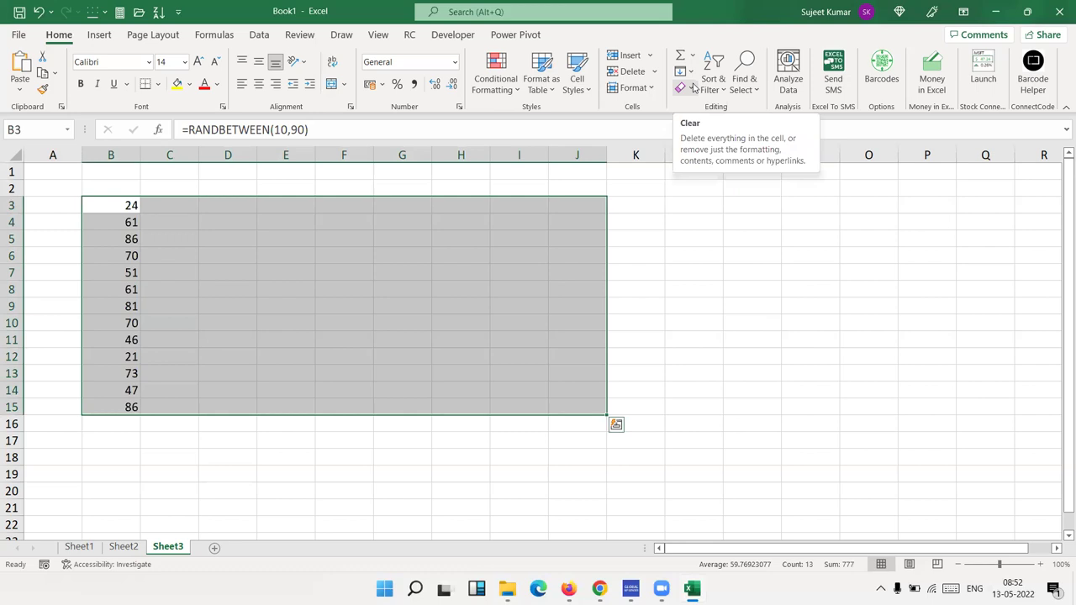
left_click(686, 72)
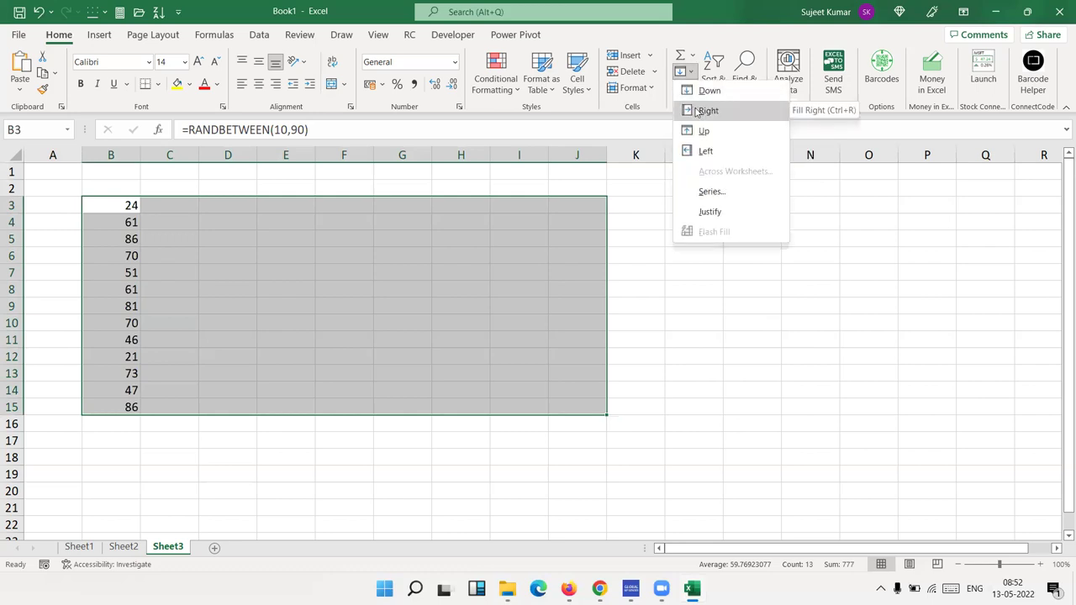
left_click(706, 110)
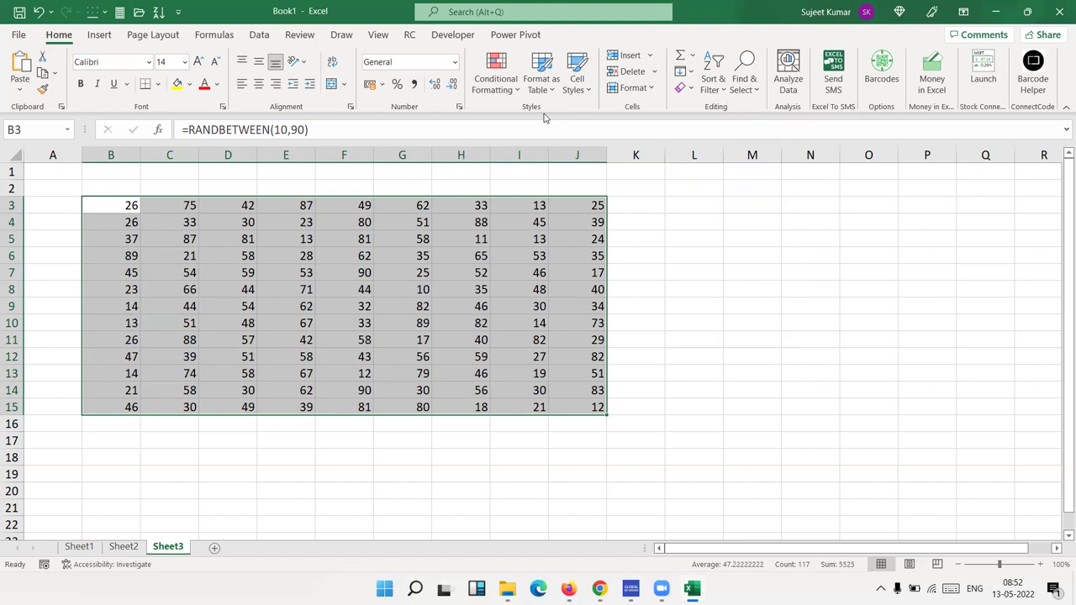
key("Delete")
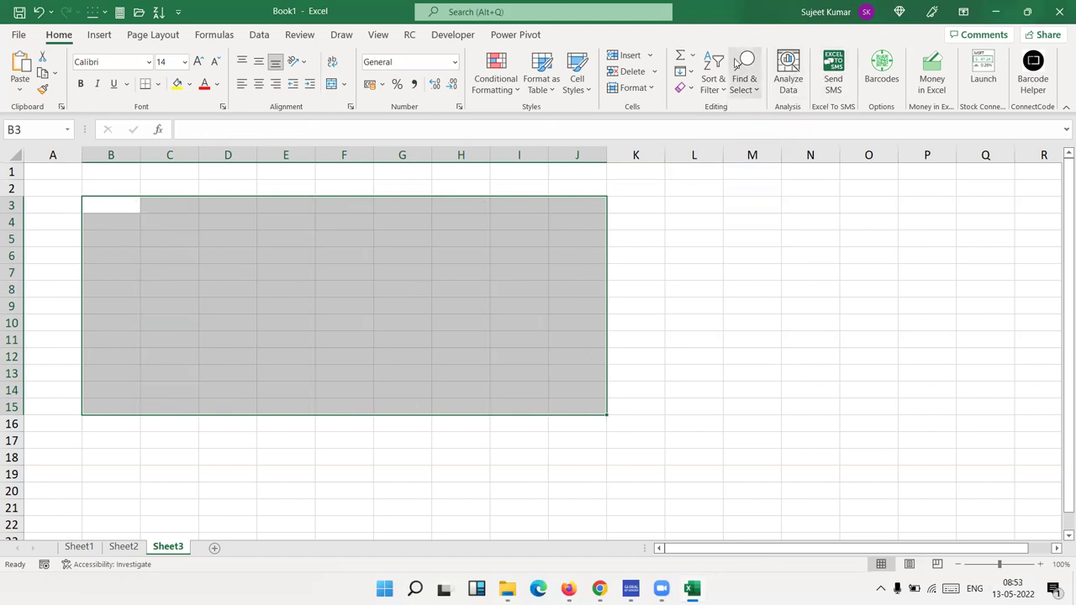
Step: Delete the yellow institute banner and Development text from Sheet1
left_click(685, 72)
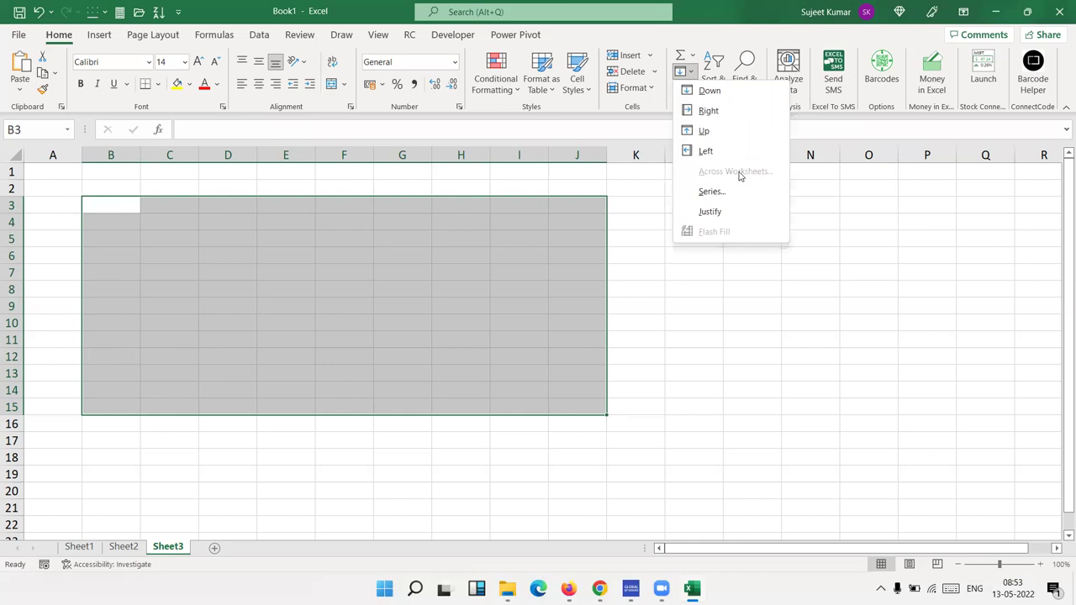
left_click(329, 408)
left_click(78, 547)
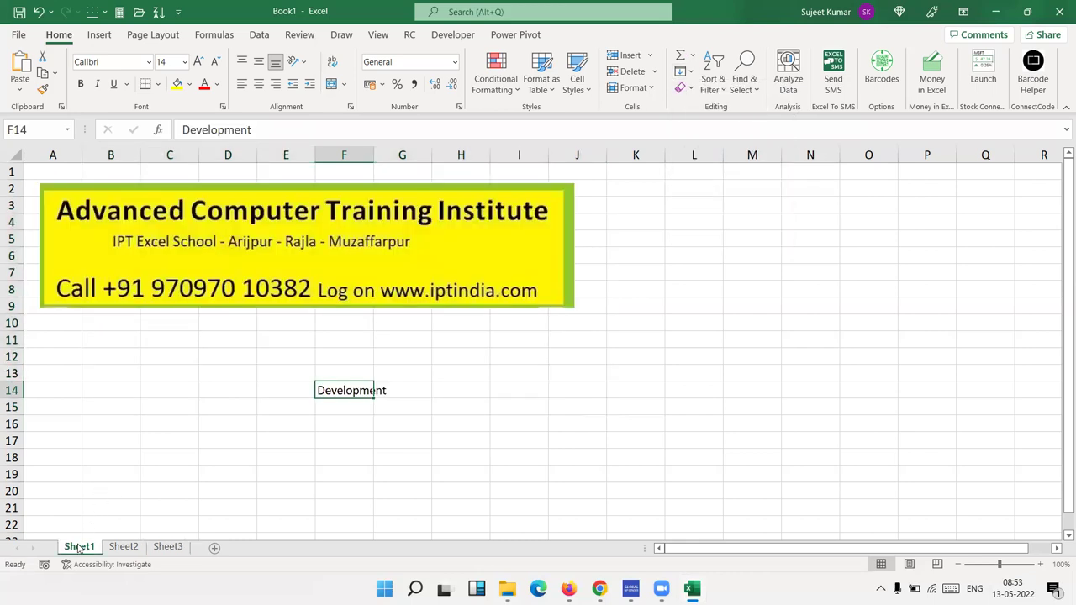
left_click(236, 268)
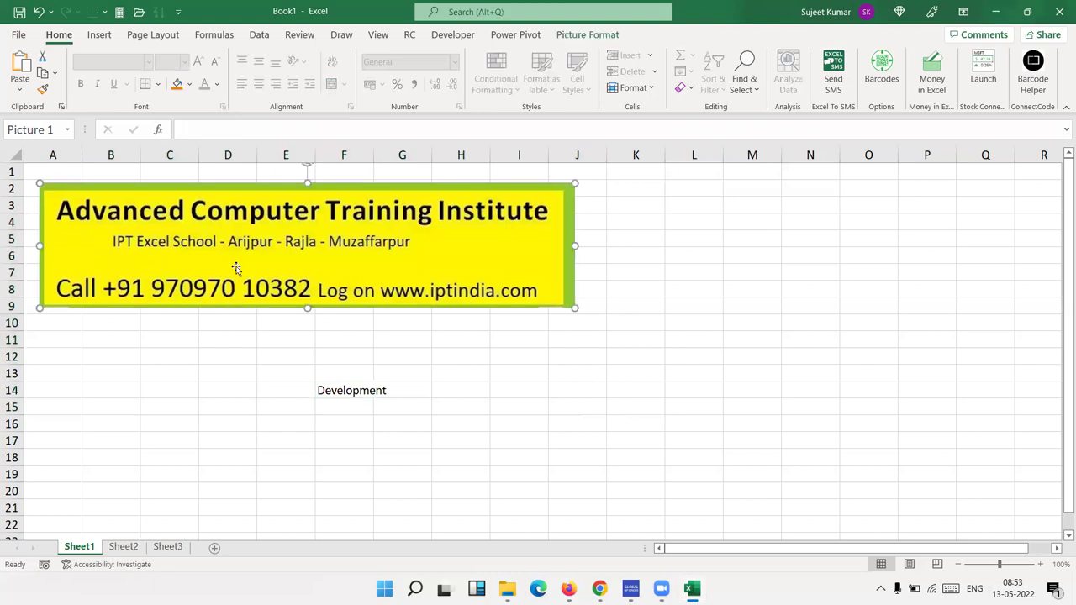
key("Delete")
key("Delete")
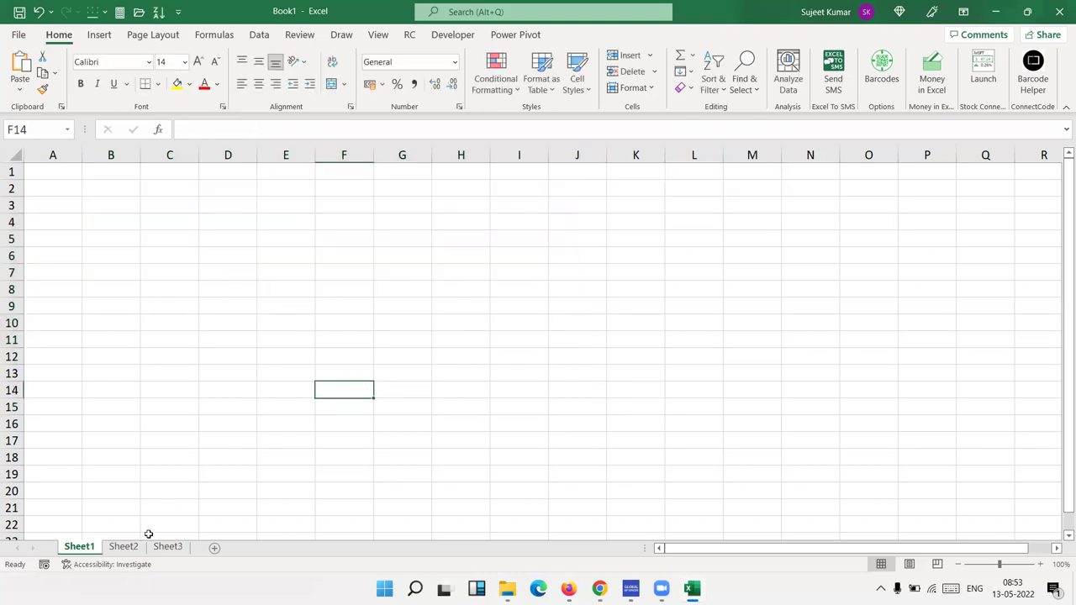
Step: Add two new blank worksheets, Sheet4 and Sheet5
left_click(123, 547)
left_click(167, 547)
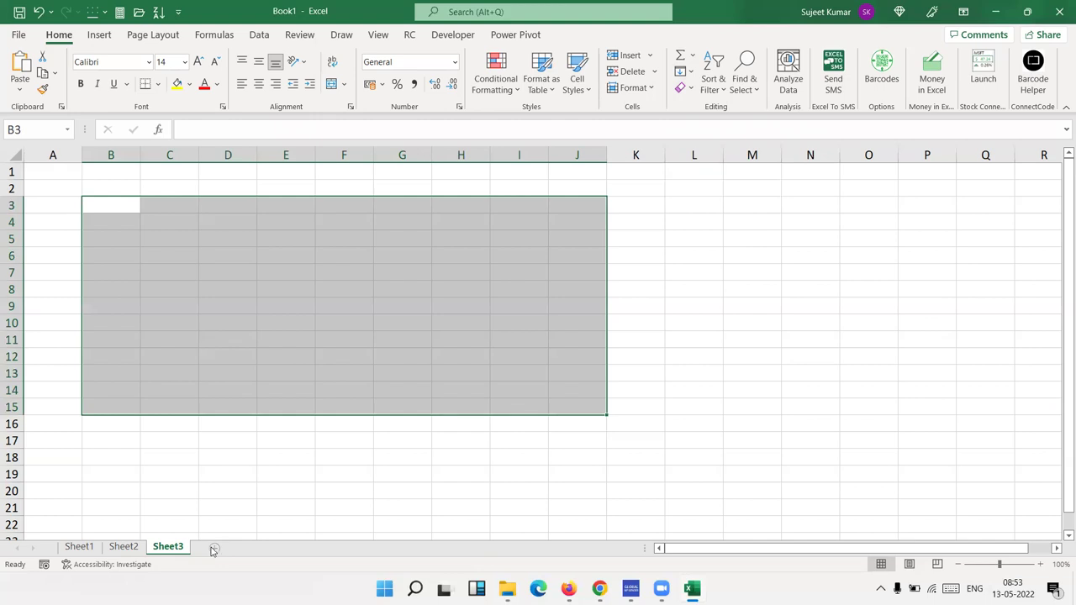
key("ctrl+n")
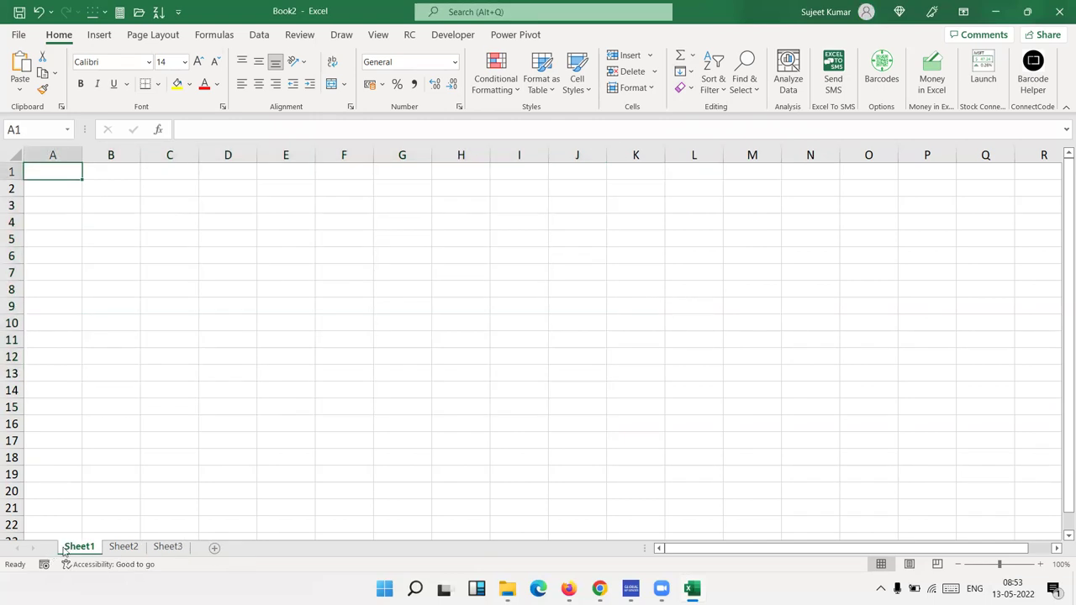
left_click(215, 547)
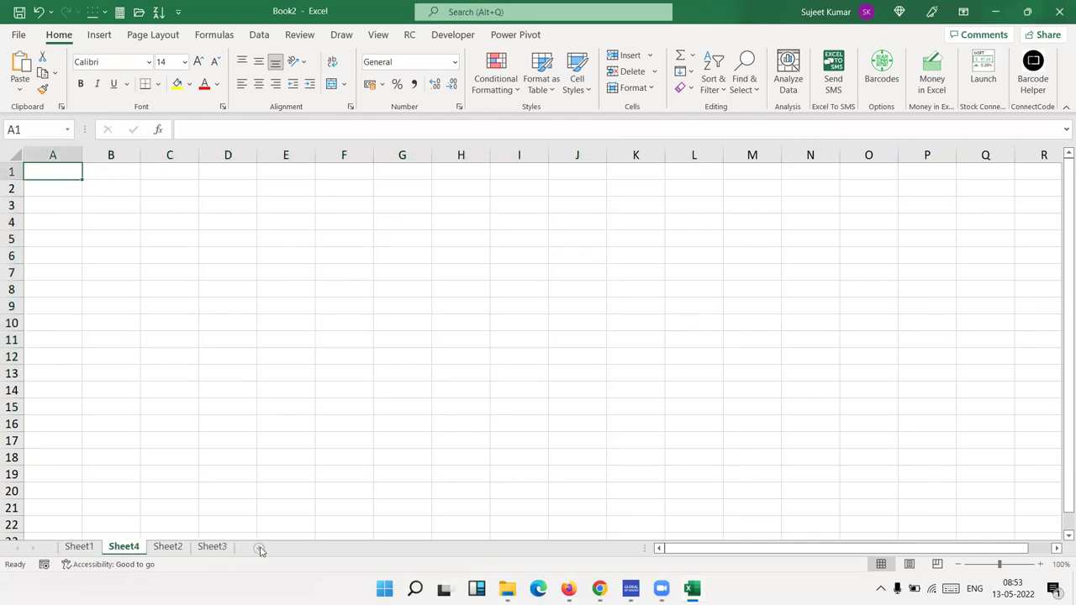
left_click(260, 548)
Step: Group all sheets, check the Fill options, then ungroup and return to Sheet1
left_click(76, 547)
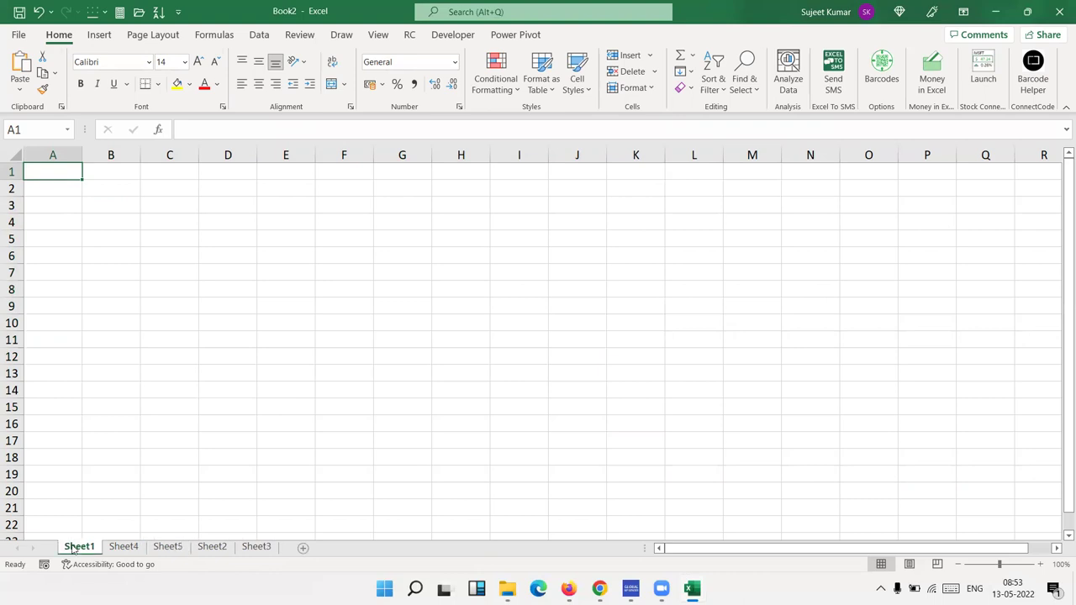
left_click(263, 552, "shift")
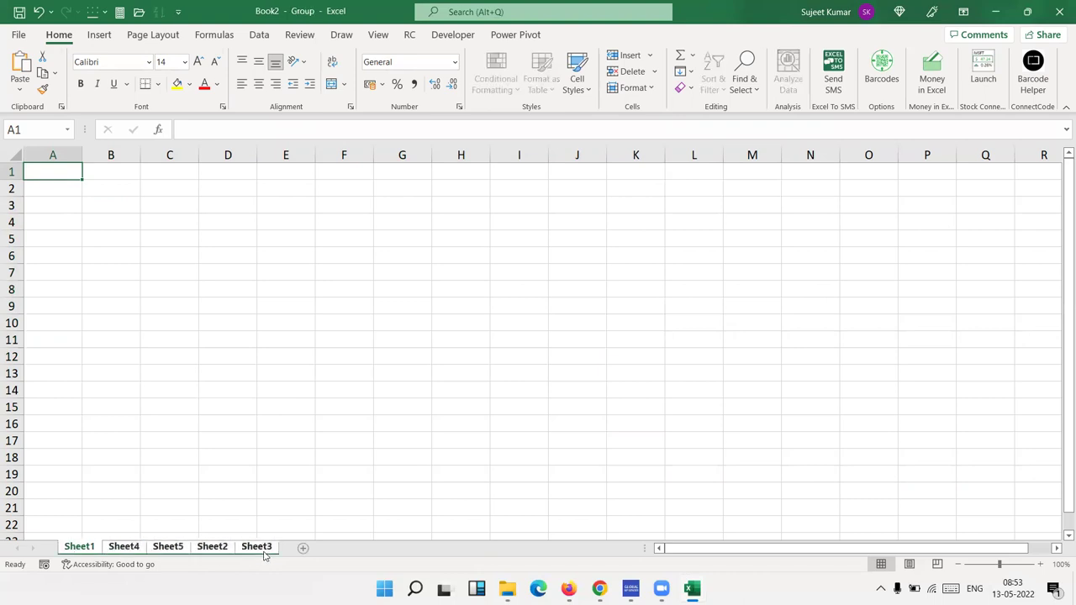
left_click(690, 72)
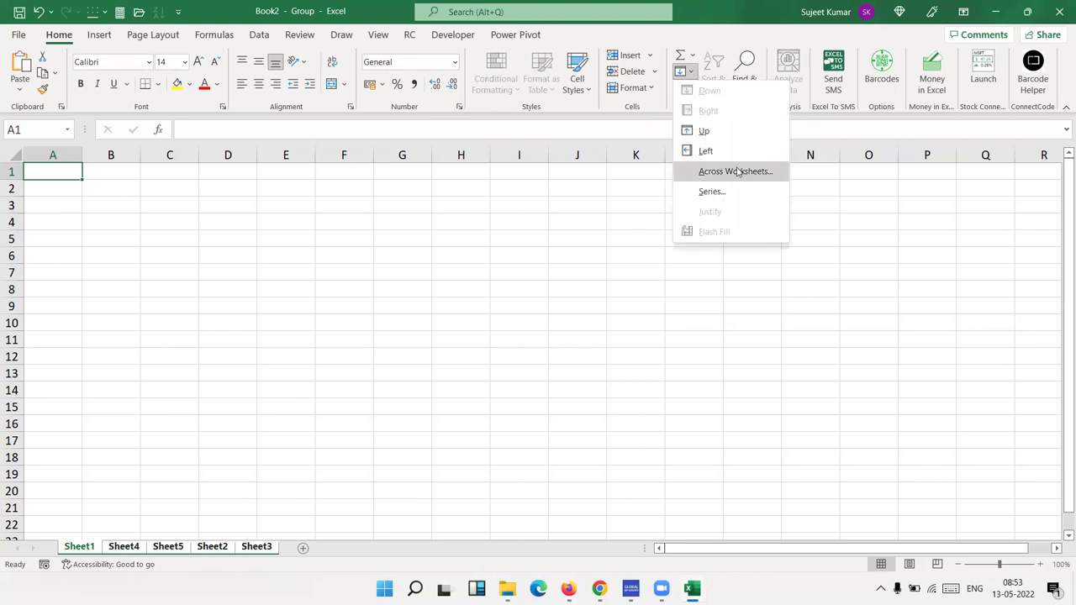
key("Escape")
left_click(123, 547)
left_click(80, 548)
left_click(94, 210)
Step: Type Date in A2 and insert today's date, 13-05-2022, in B2
left_click(75, 192)
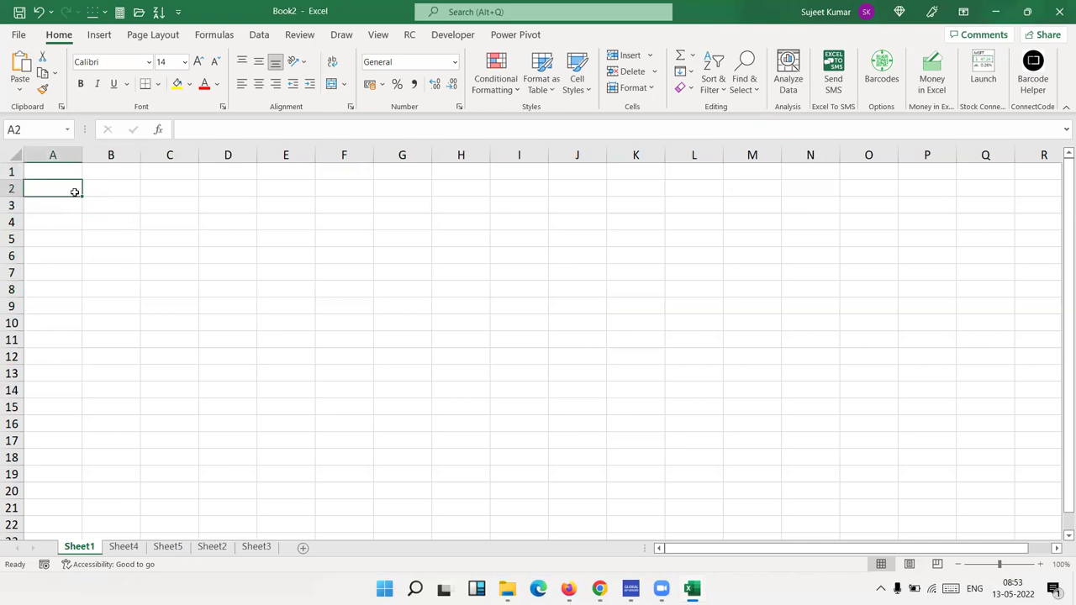
type("Dat")
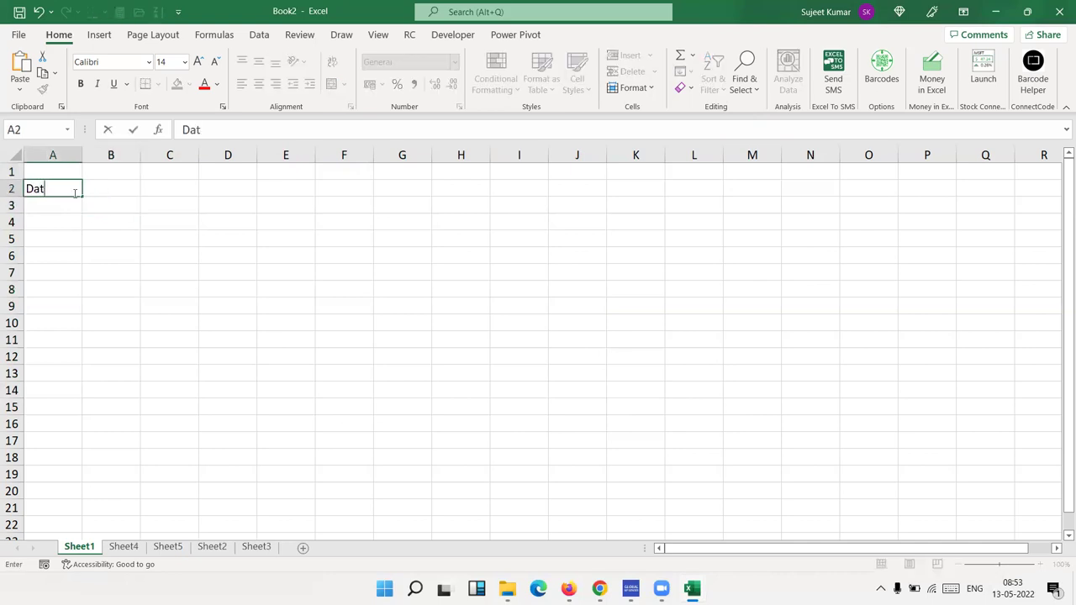
type("e")
key("Tab")
key("ctrl+semicolon")
Step: Give A2:B2 a yellow fill and all borders, then group all sheets
left_click(74, 193)
key("shift+Right")
left_click(177, 83)
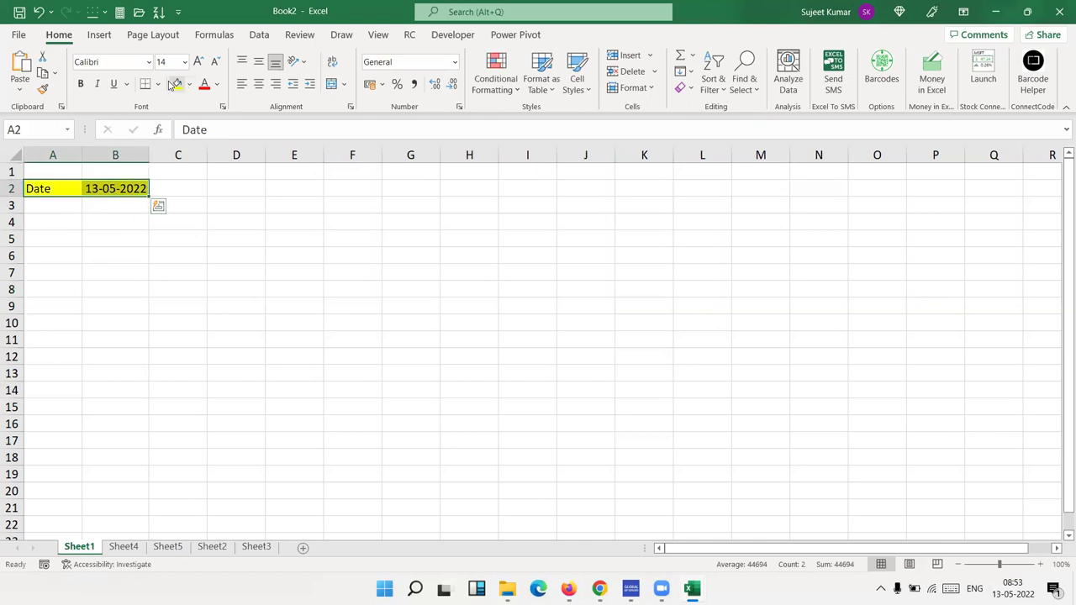
left_click(157, 84)
left_click(168, 227)
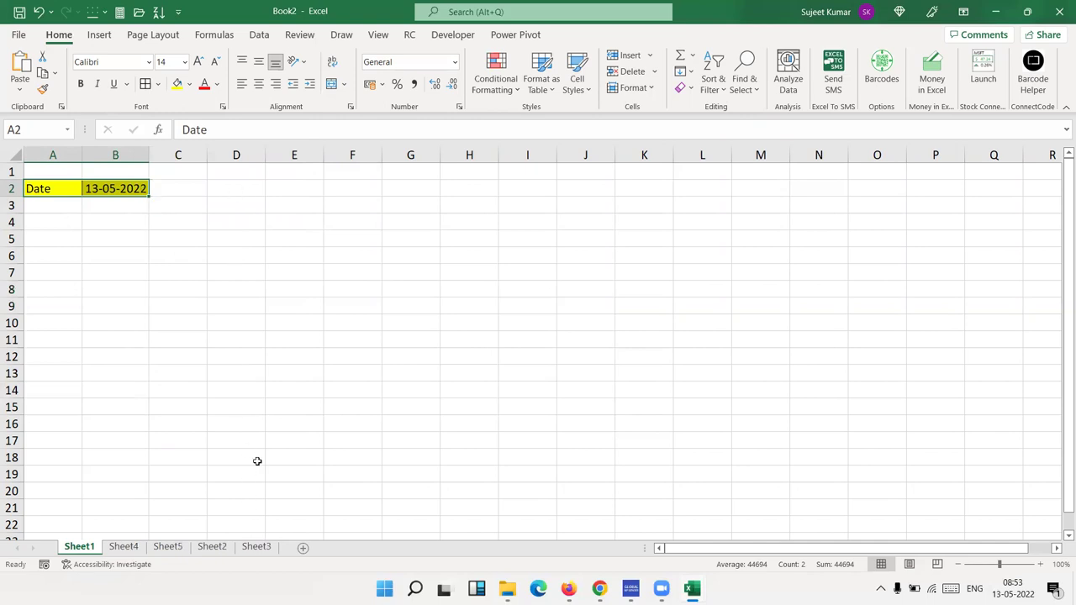
left_click(249, 548, "shift")
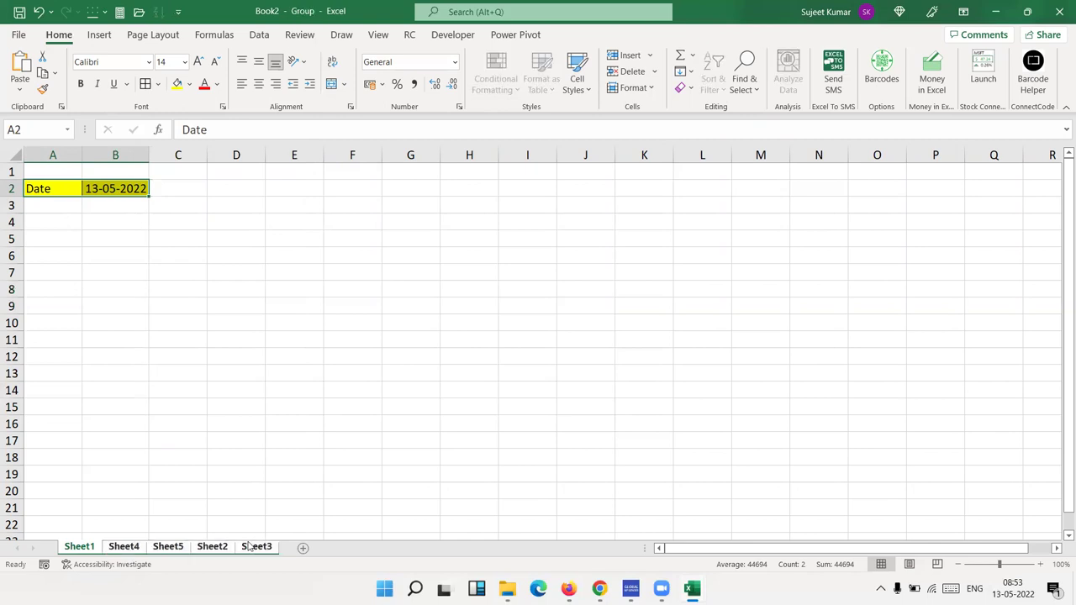
Step: Copy A2:B2 to all worksheets via Fill Across Worksheets with the All option
left_click(691, 72)
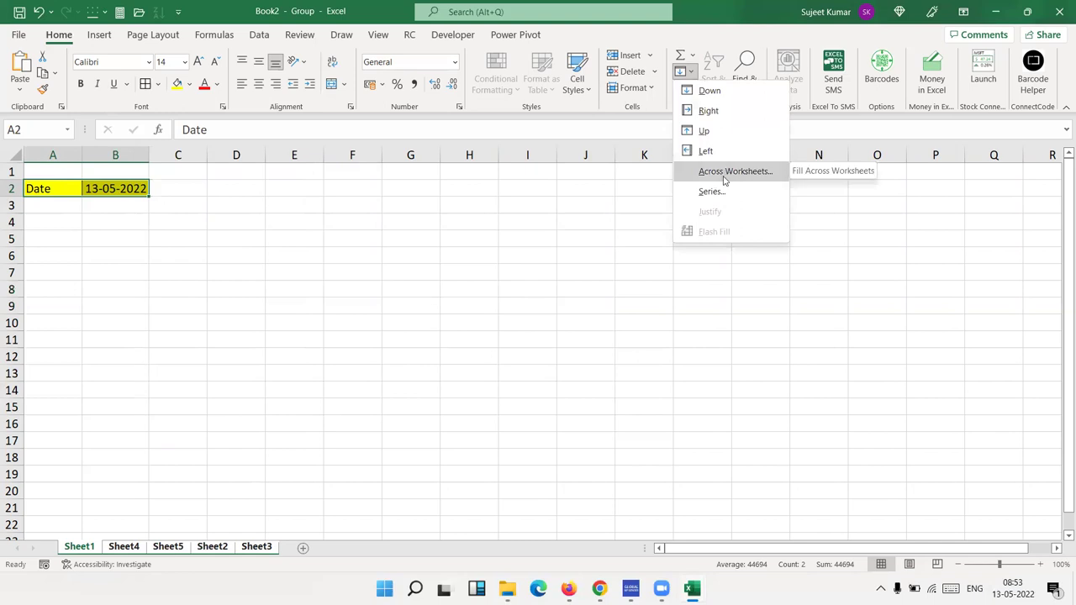
left_click(724, 173)
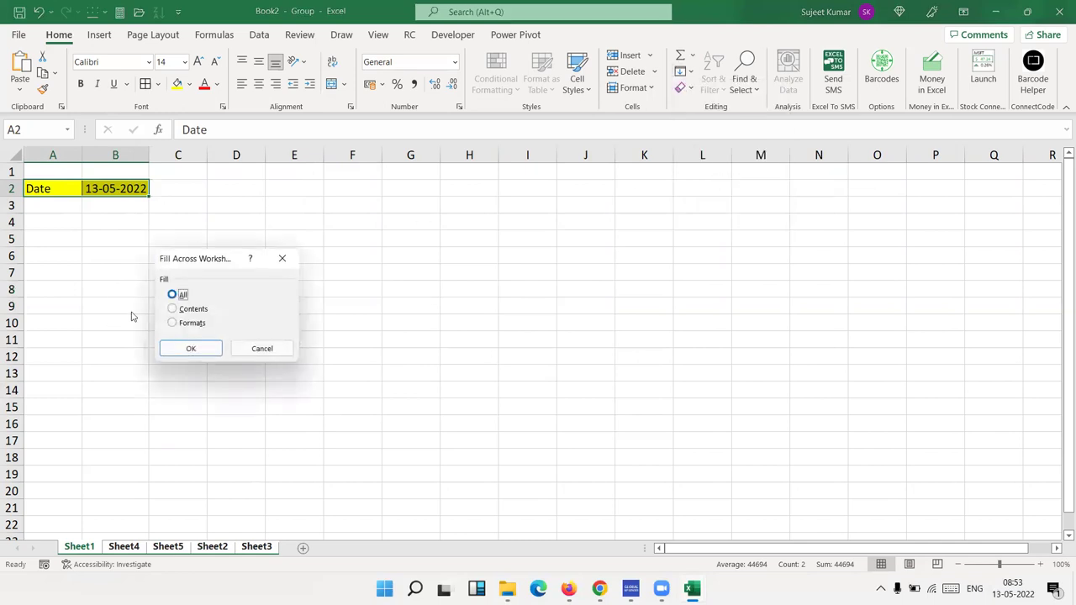
left_click_drag(217, 269, 386, 196)
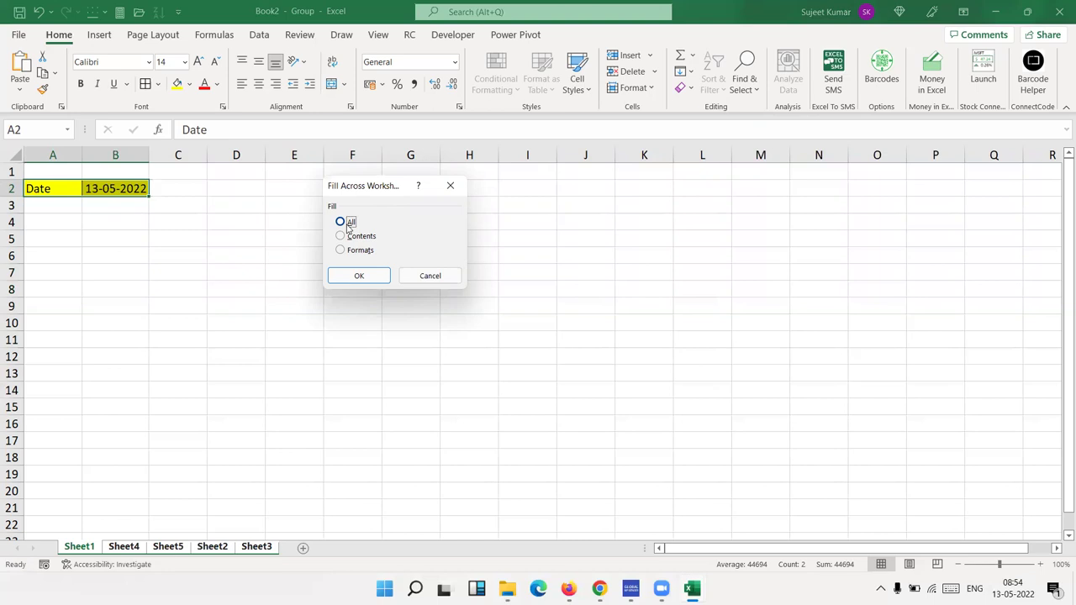
left_click(361, 237)
left_click(360, 251)
left_click(352, 223)
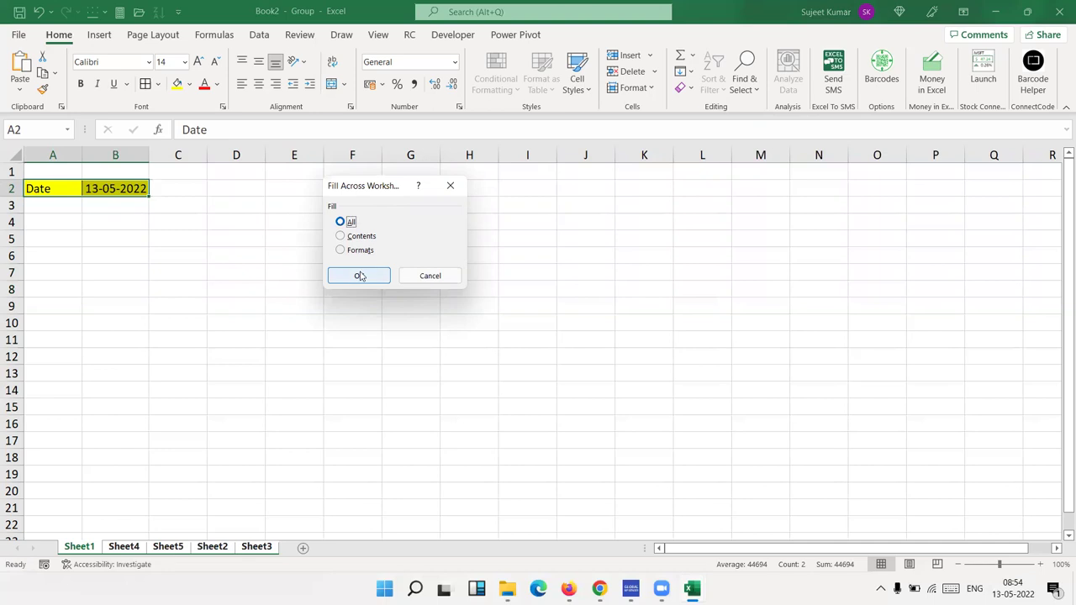
left_click(359, 276)
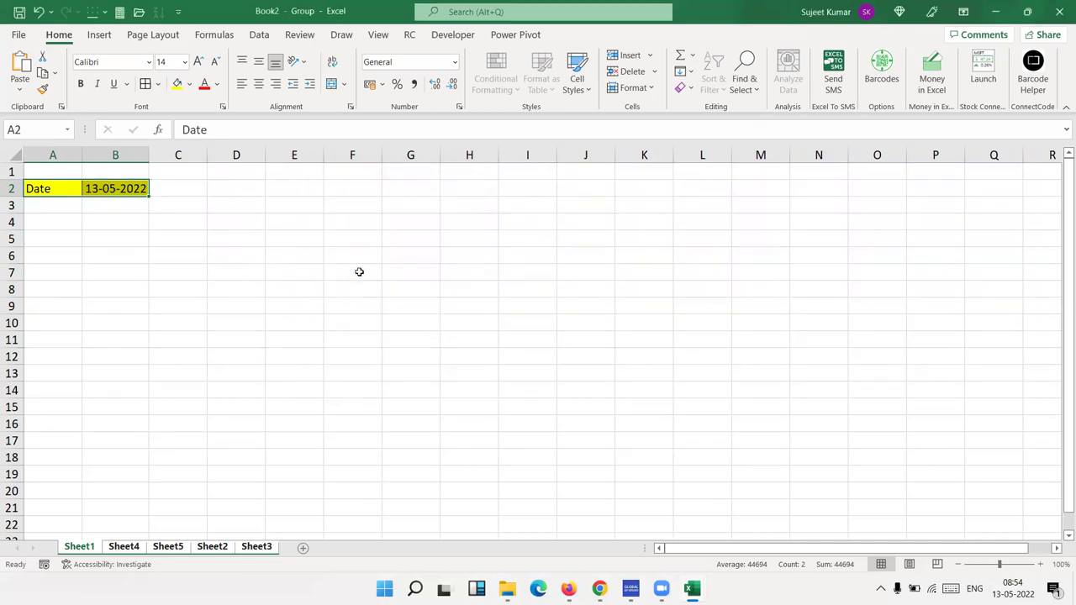
Step: Check each sheet and autofit column B on every sheet so the date shows
left_click(131, 547)
left_click(167, 547)
left_click(214, 548)
left_click(256, 548)
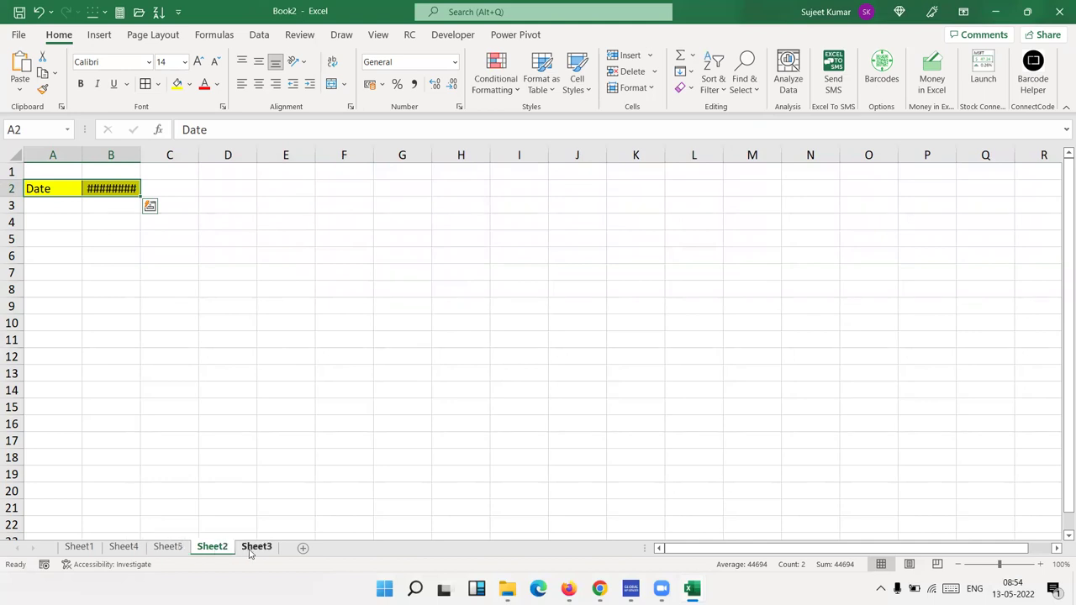
double_click(141, 154)
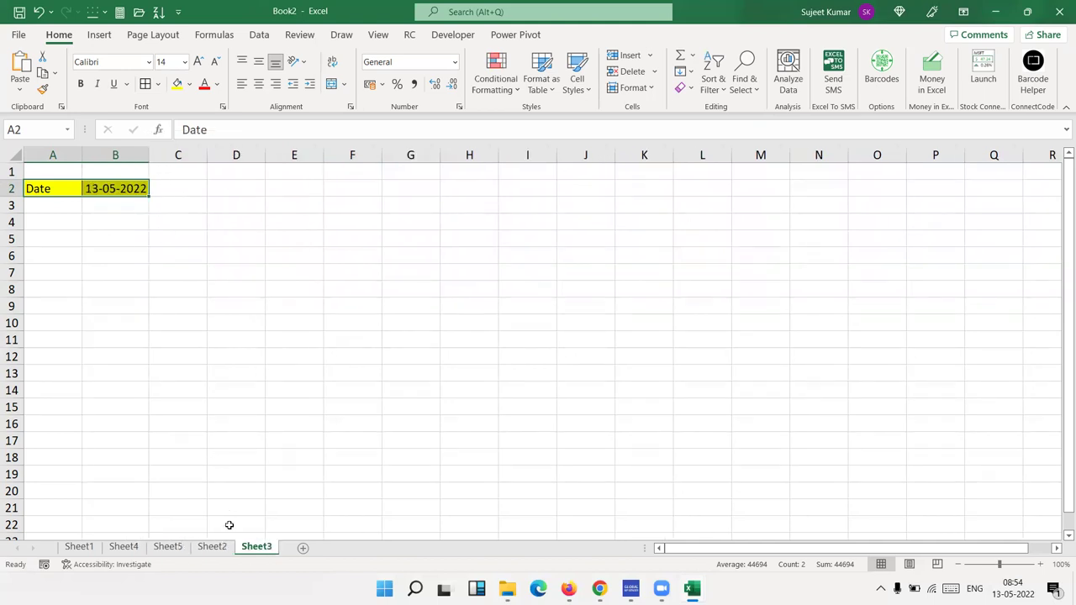
left_click(212, 547)
double_click(144, 154)
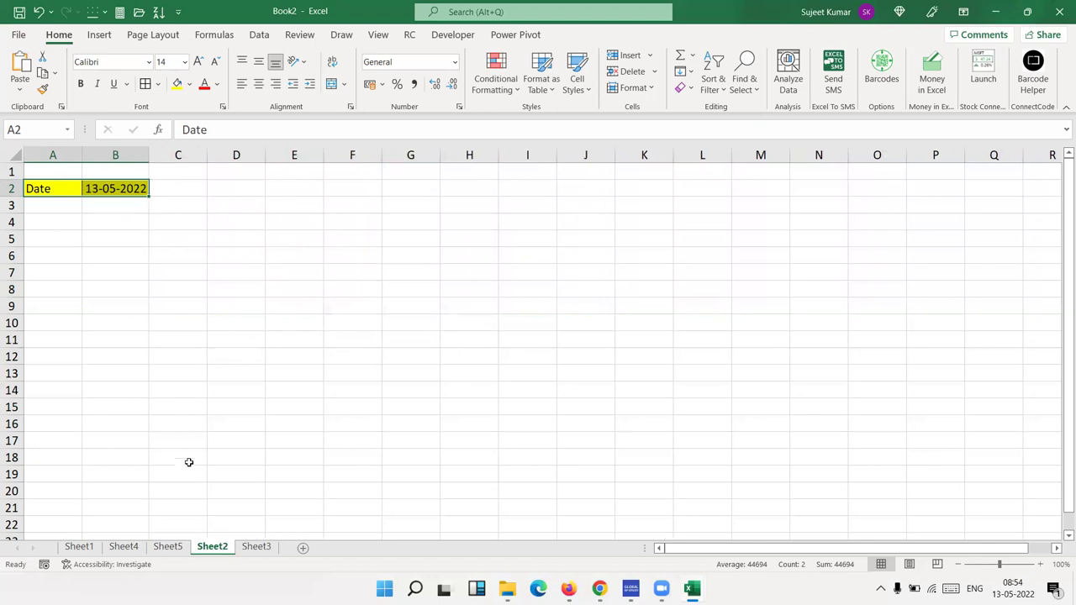
left_click(168, 547)
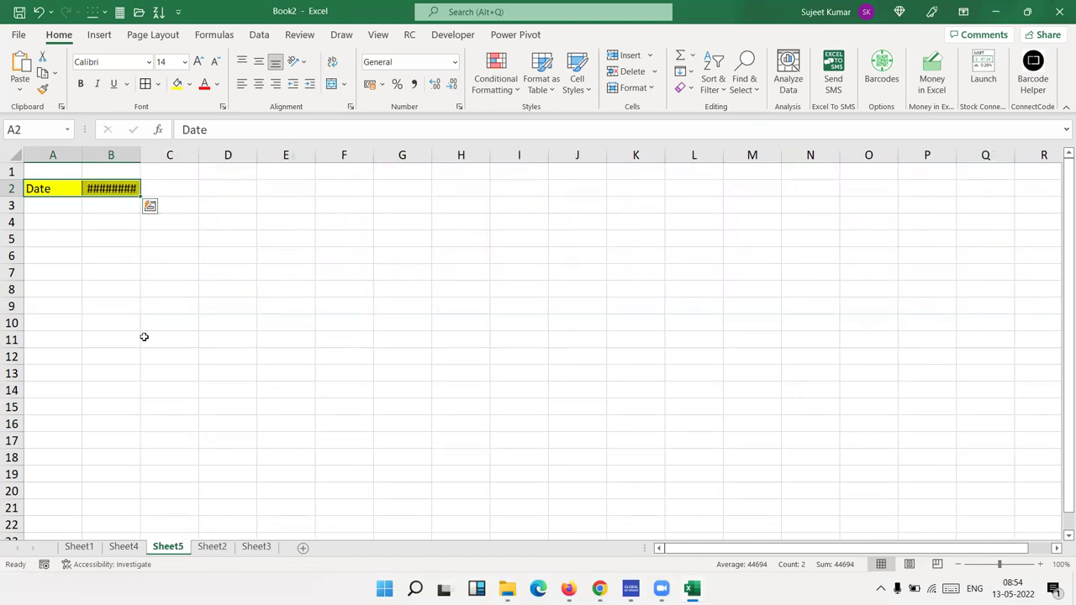
double_click(141, 153)
left_click(123, 547)
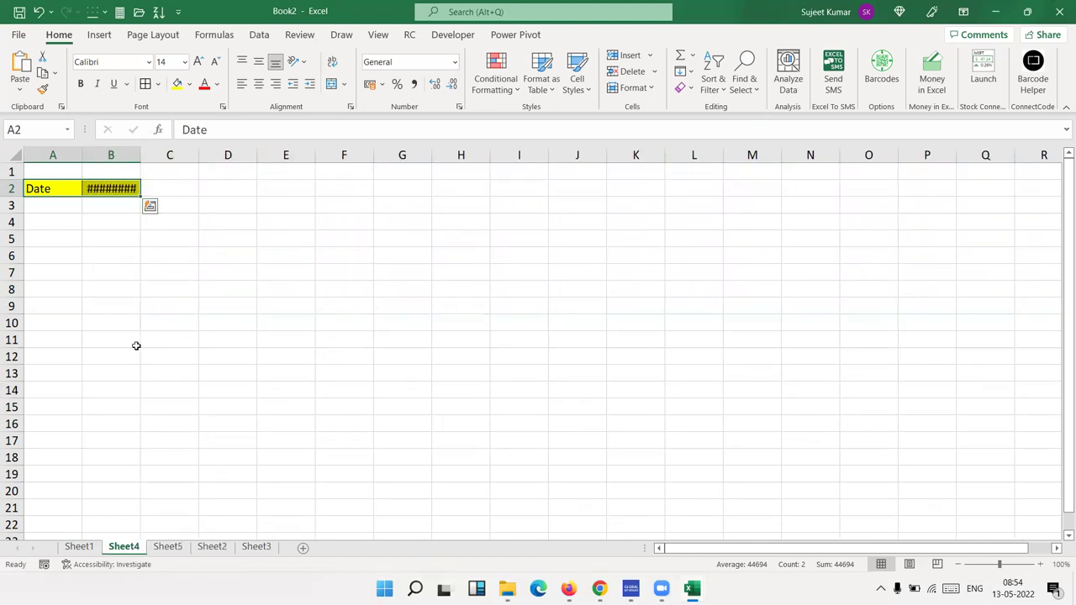
double_click(149, 154)
left_click(79, 547)
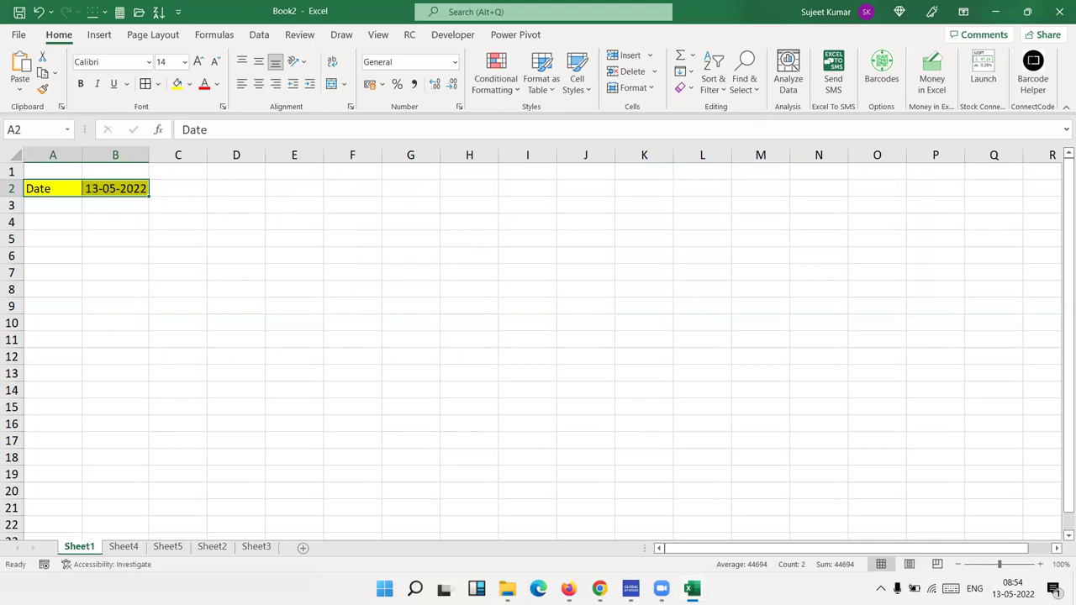
Step: Delete columns A and B, removing the Date cells from Sheet1
left_click(171, 252)
left_click(129, 193)
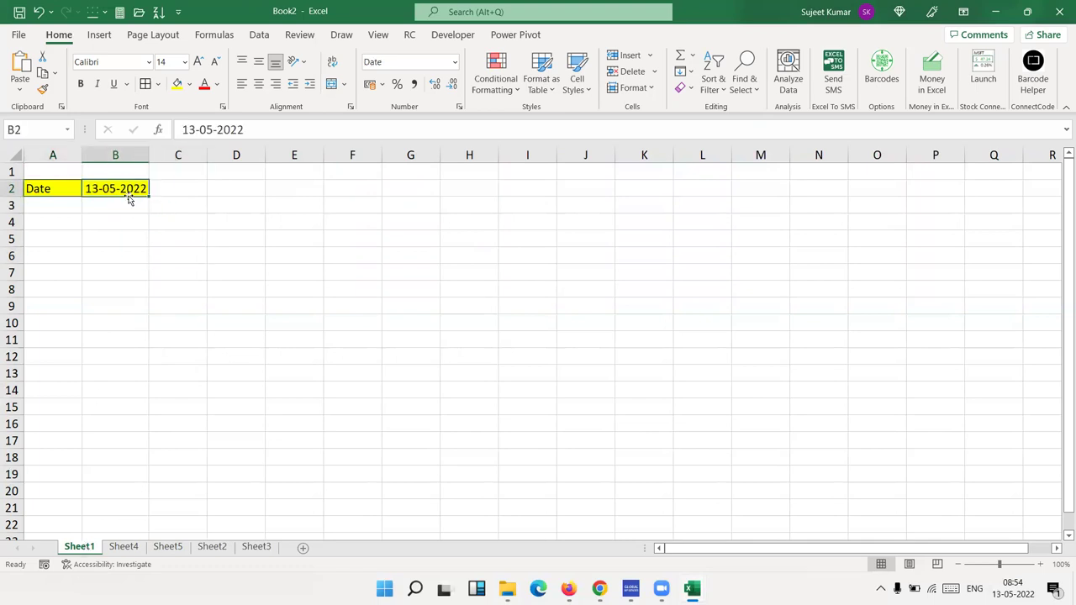
left_click(83, 190)
left_click_drag(87, 190, 93, 187)
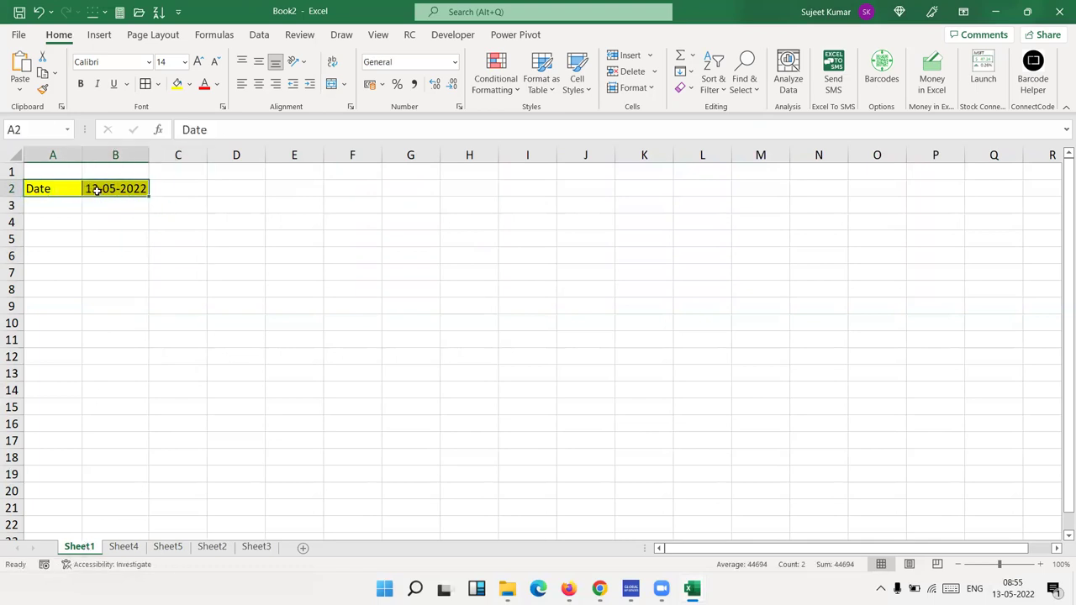
left_click(134, 305)
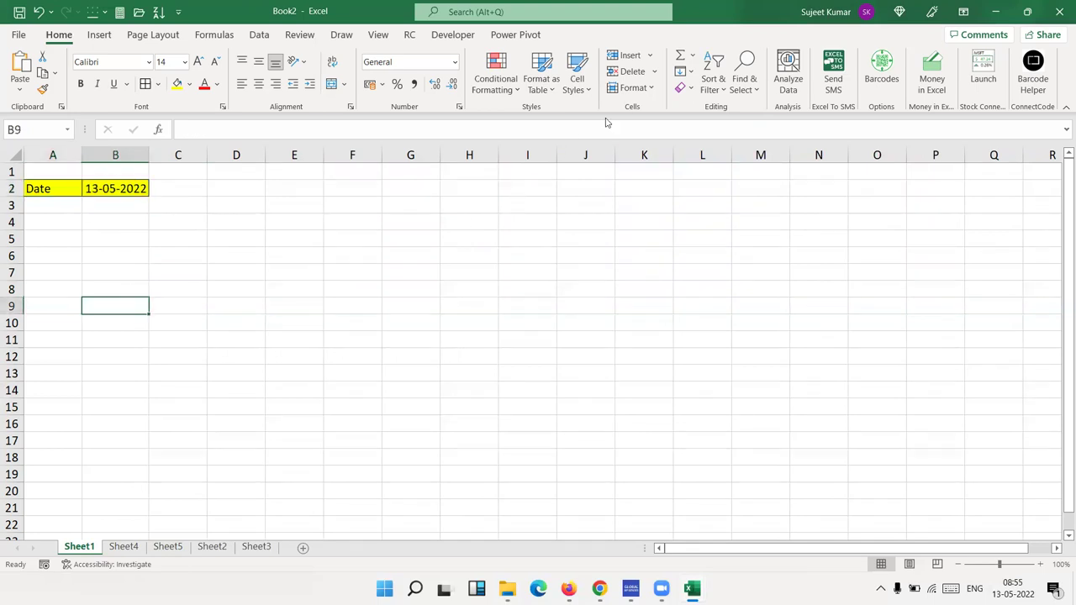
left_click(687, 72)
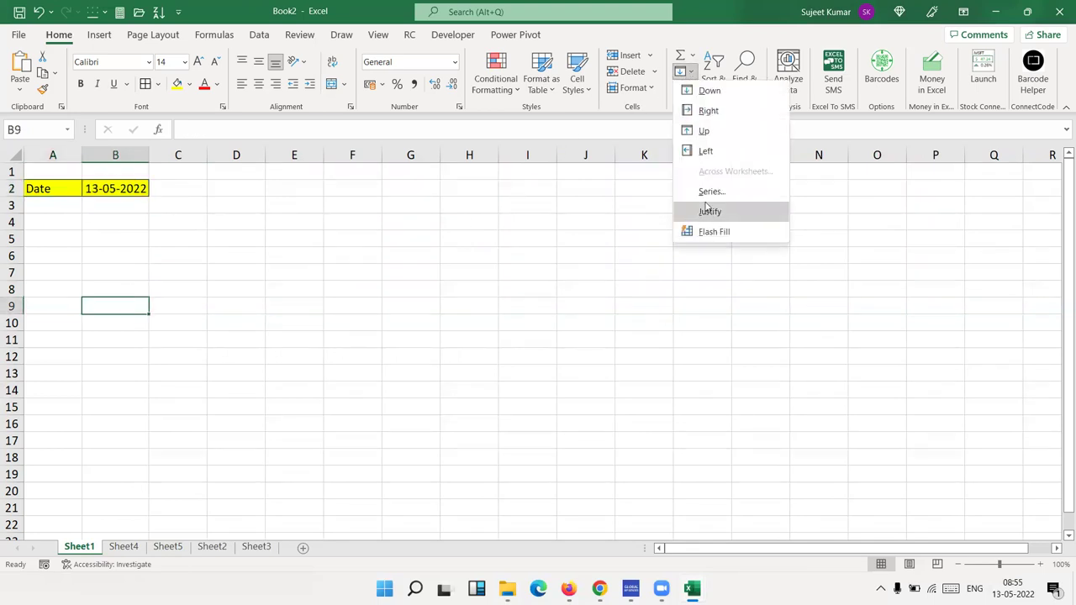
left_click(118, 160)
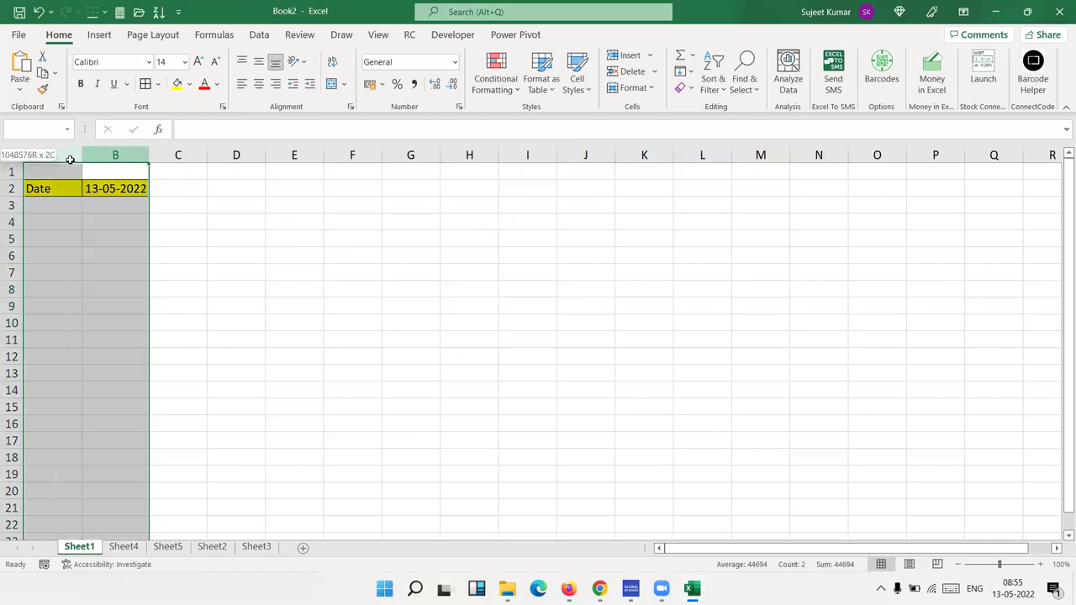
left_click_drag(118, 159, 69, 155)
key("ctrl+minus")
Step: Type 1 and 2 in A1:A2, extend the series to 18, undo, and select A1:A20
key("Left")
type("1")
key("Return")
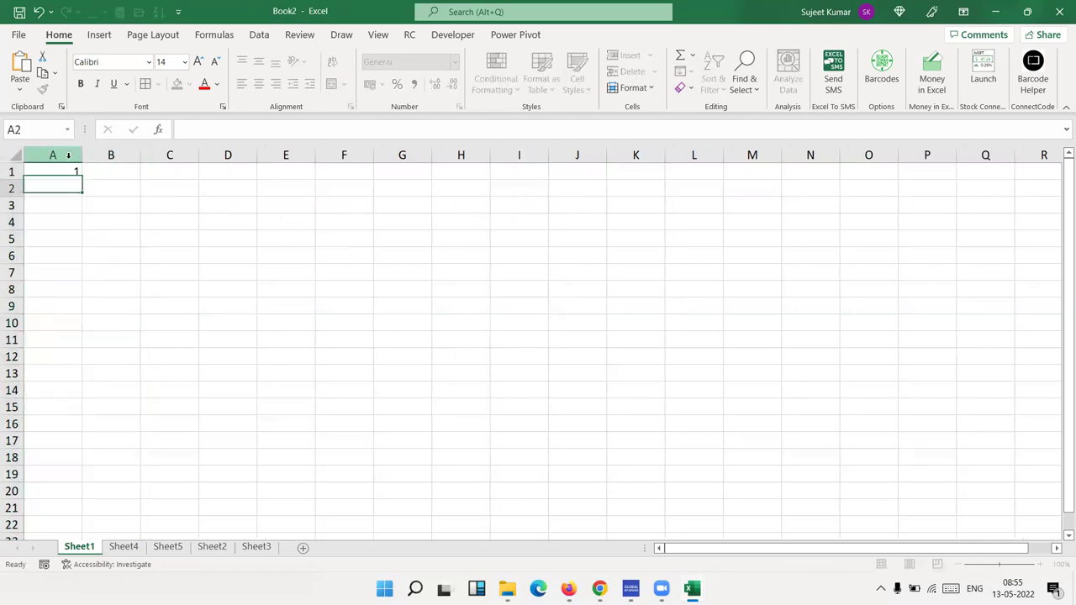
type("2")
key("Return")
left_click_drag(59, 172, 85, 464)
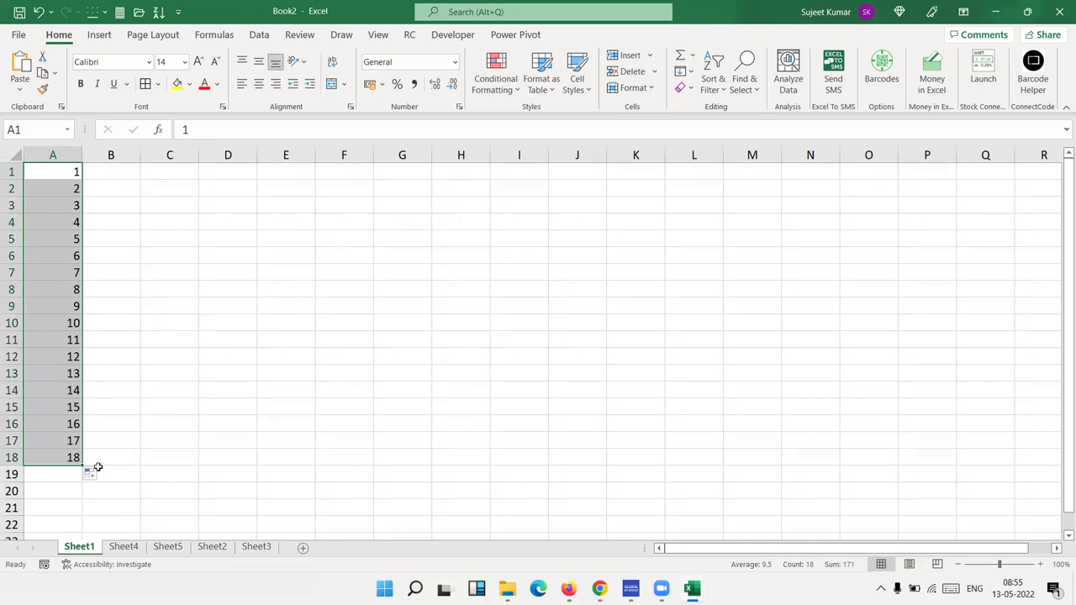
key("ctrl+z")
key("ctrl+z")
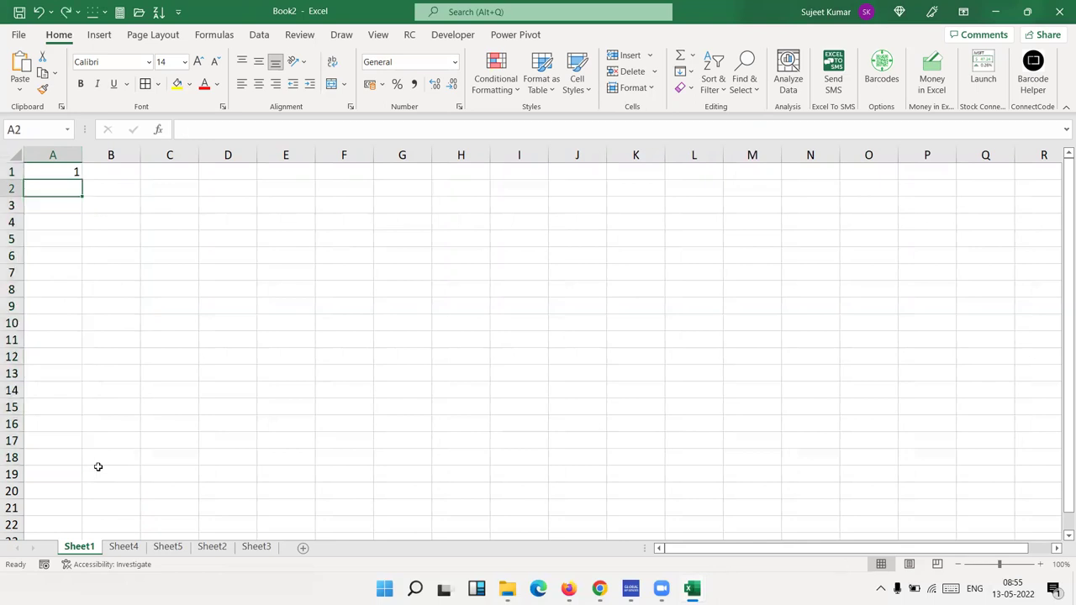
left_click_drag(67, 170, 15, 481)
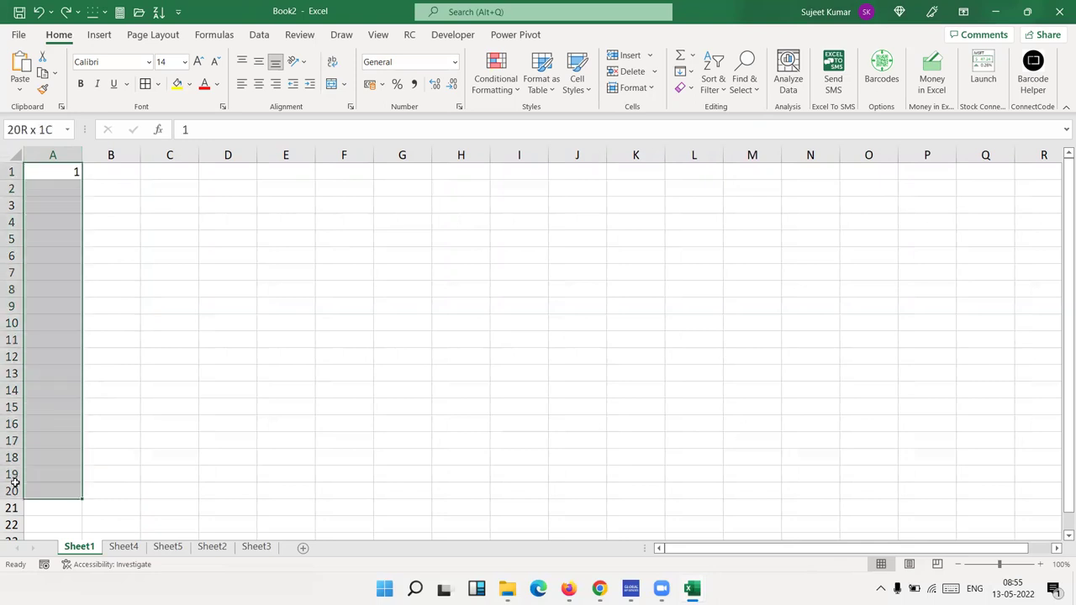
Step: Fill column A with a linear series from 1 to 10, step 1, stop value 10
left_click(686, 72)
left_click(719, 190)
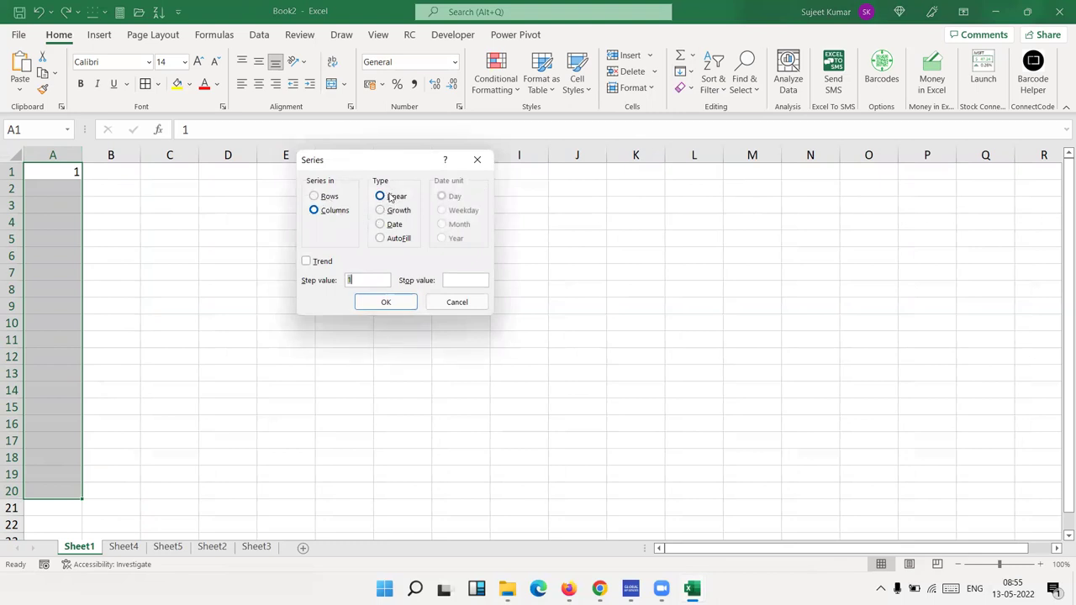
left_click(353, 279)
left_click(460, 280)
type("1")
key("BackSpace")
type("10")
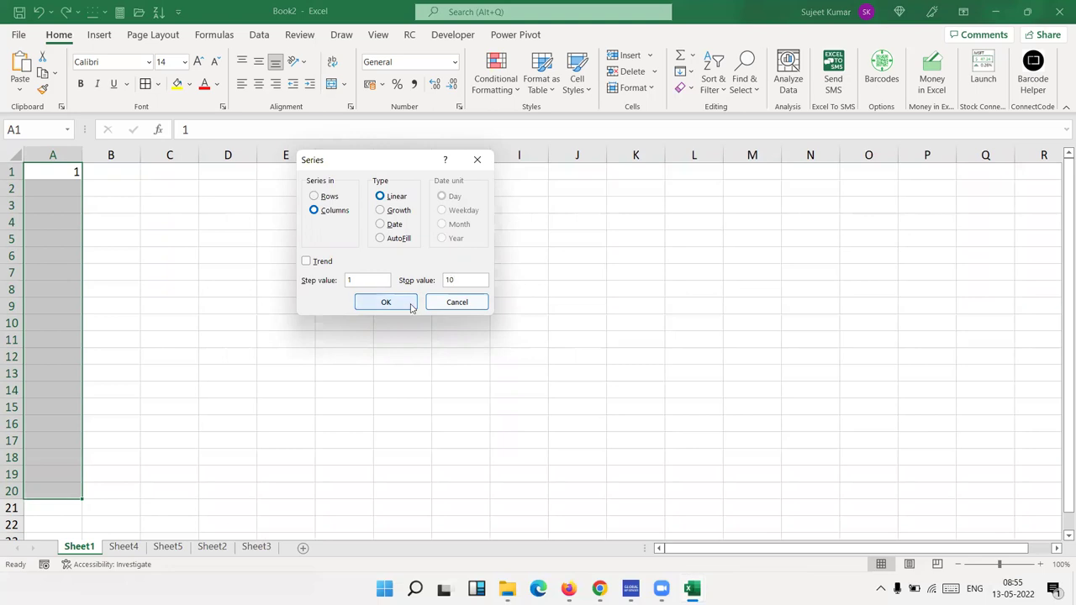
left_click(385, 302)
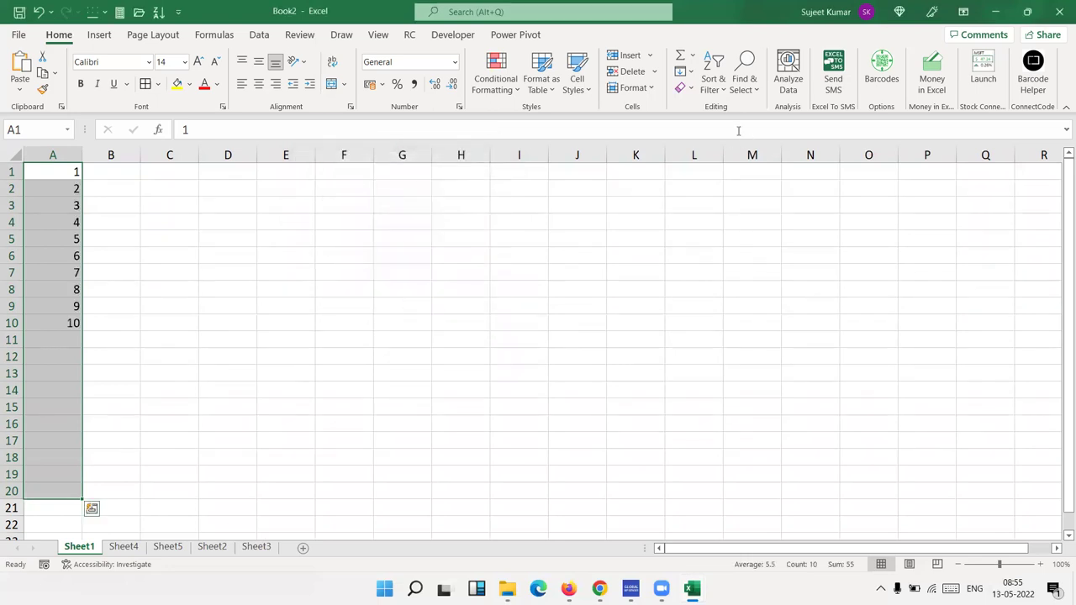
Step: Refill A1:A20 as a linear series running from 1 to 20
left_click(682, 72)
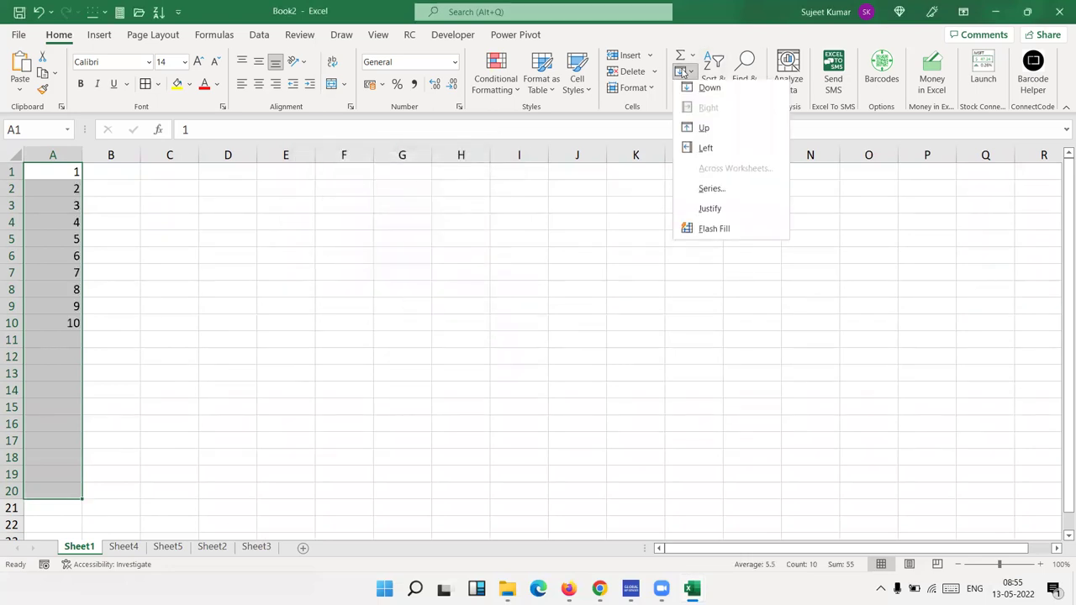
left_click(718, 195)
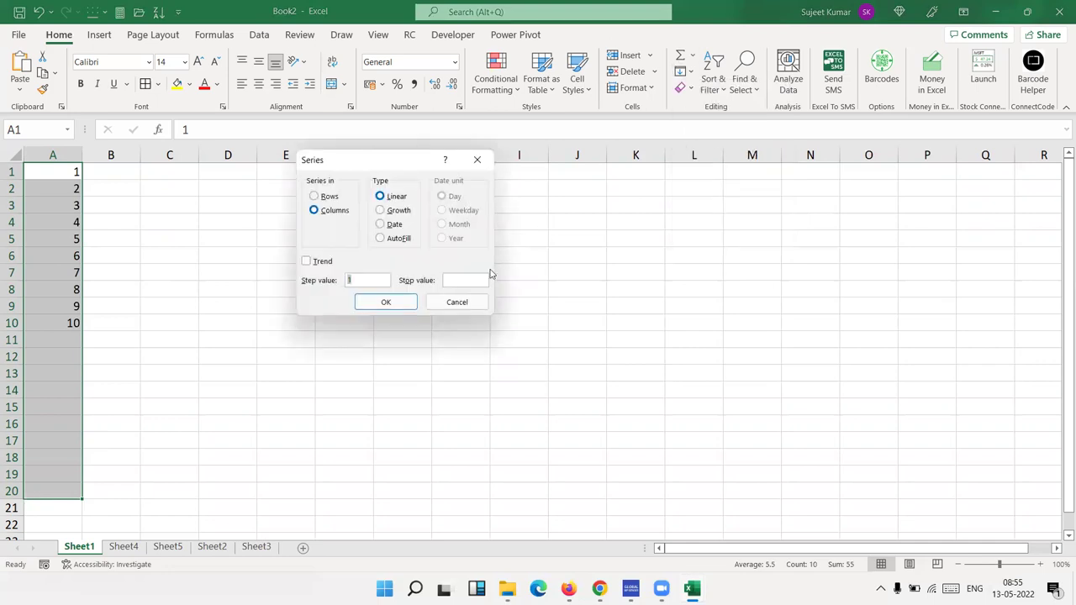
left_click(413, 301)
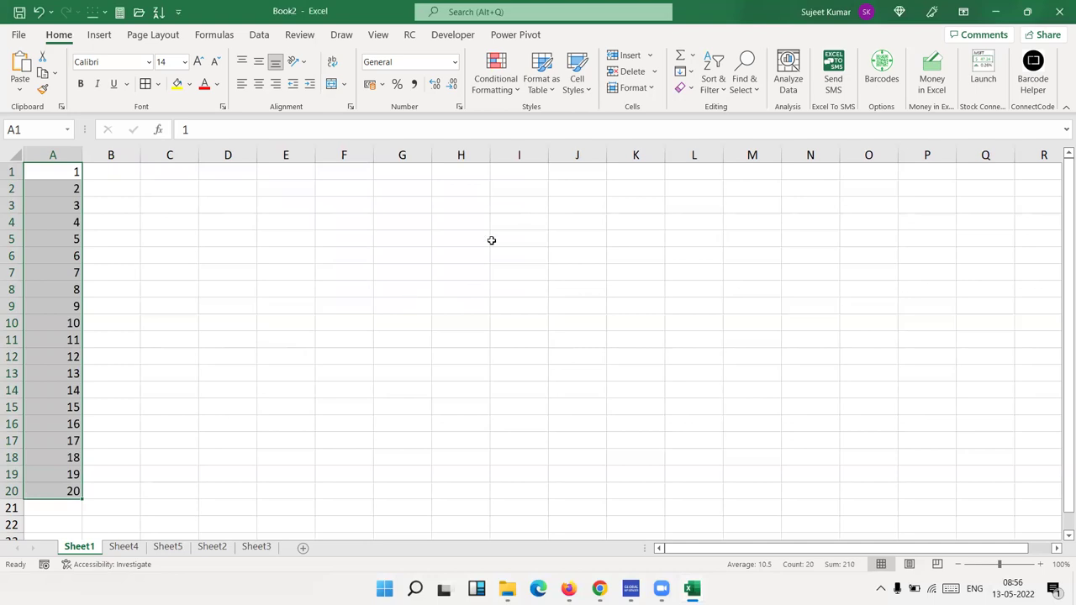
left_click(685, 71)
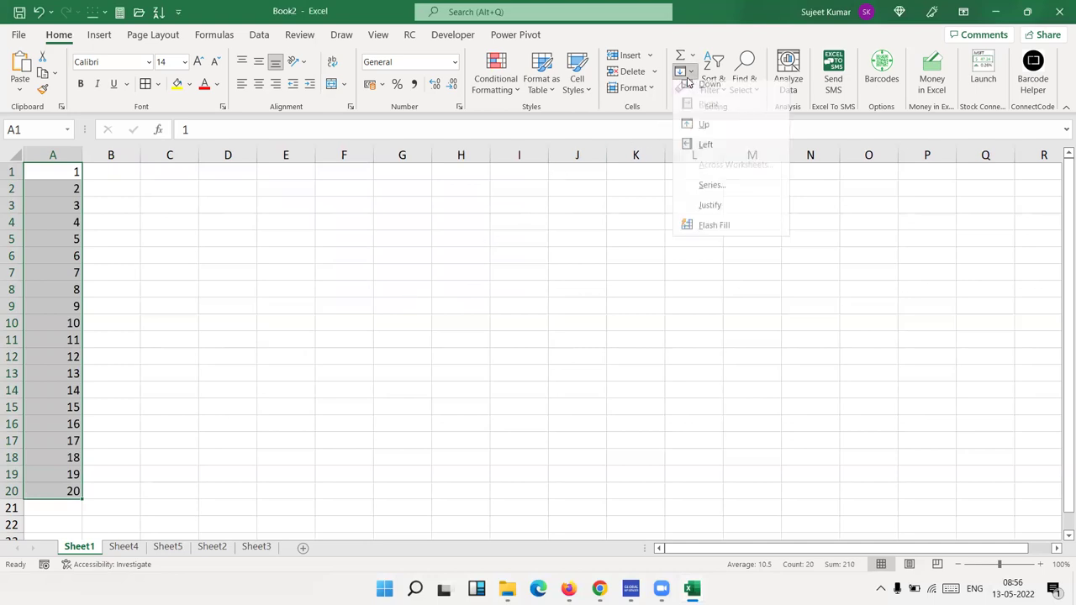
Step: Change A1:A20 to a Growth series with step value 2
left_click(712, 193)
left_click(383, 211)
type("2")
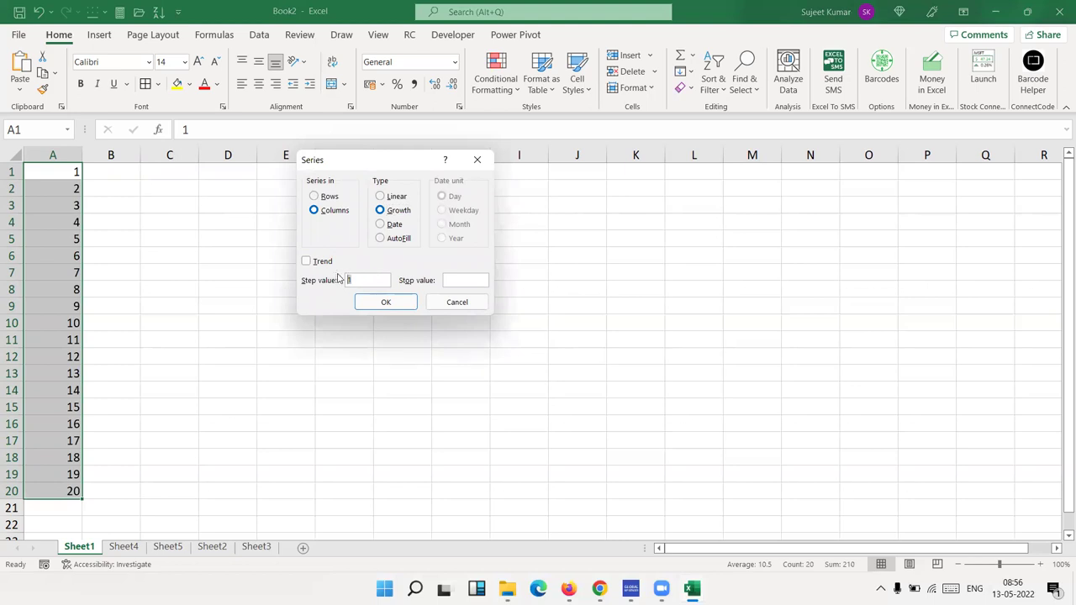
left_click(373, 304)
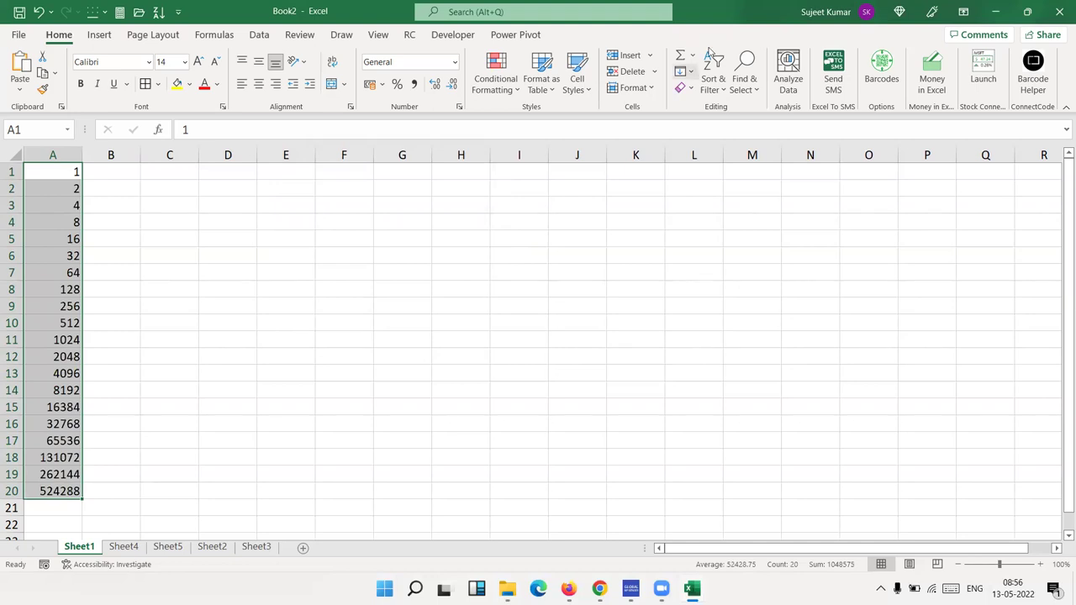
Step: Browse the Conditional Formatting, Sort & Filter and Fill menus
left_click(504, 91)
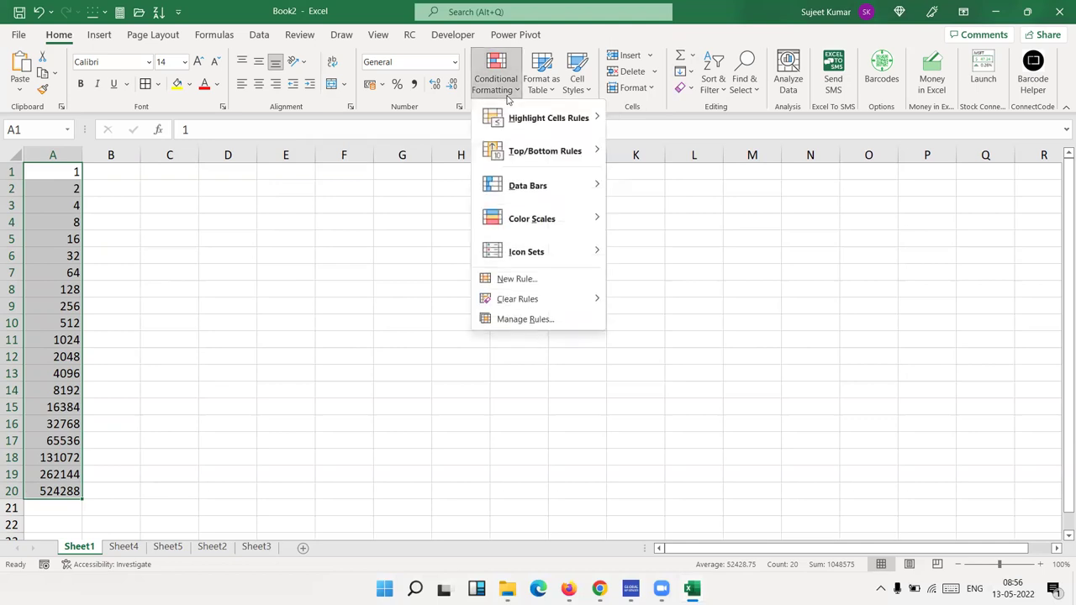
left_click(710, 84)
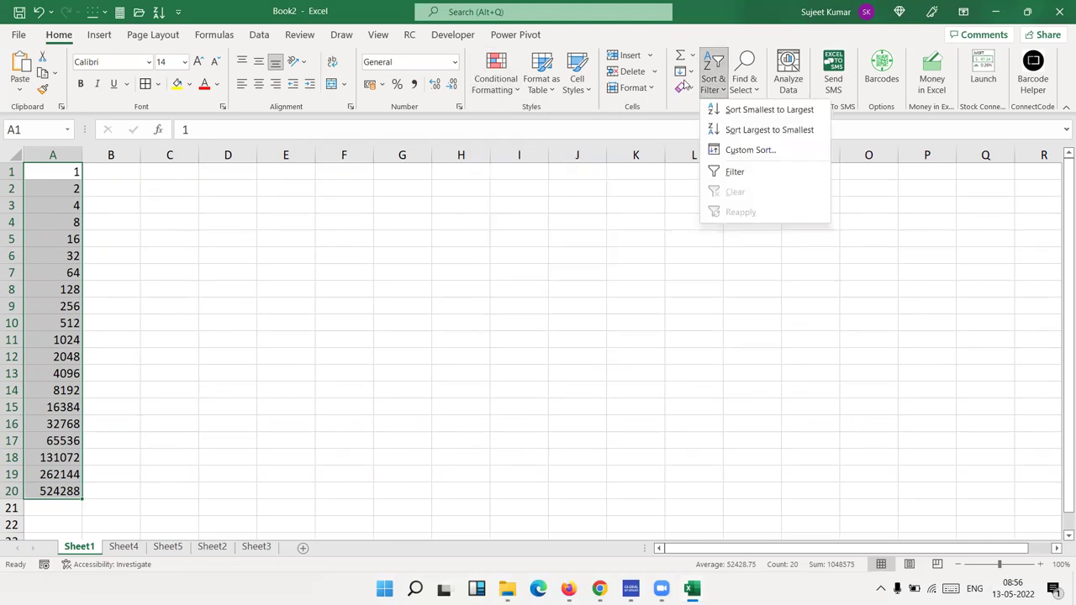
left_click(687, 72)
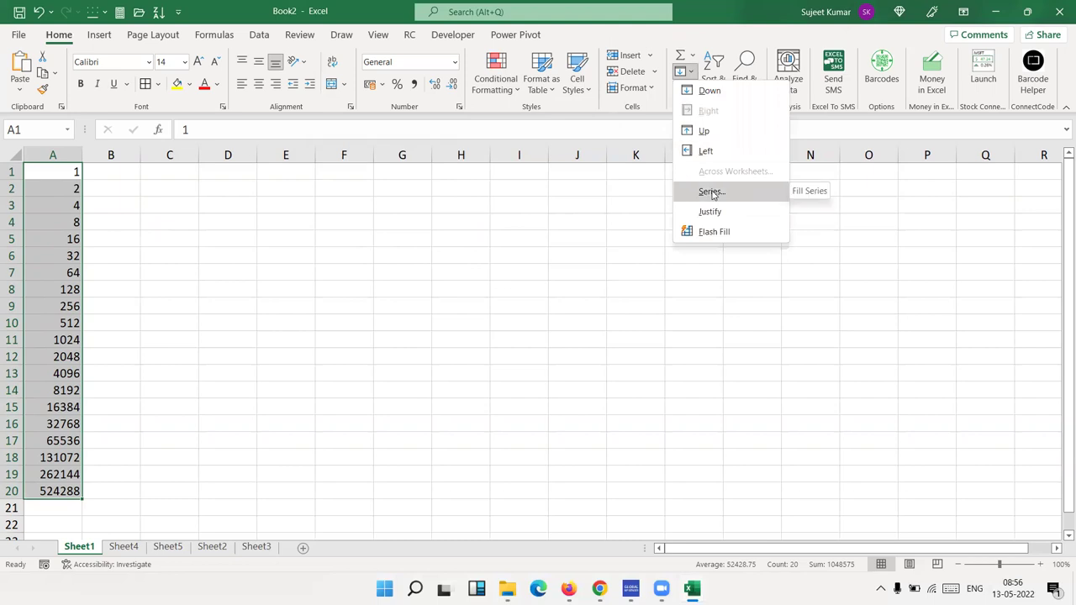
Step: Clear A1:A20, enter 1/5 (01-May) in A1, autofill dates to 15-May, then undo
left_click(711, 191)
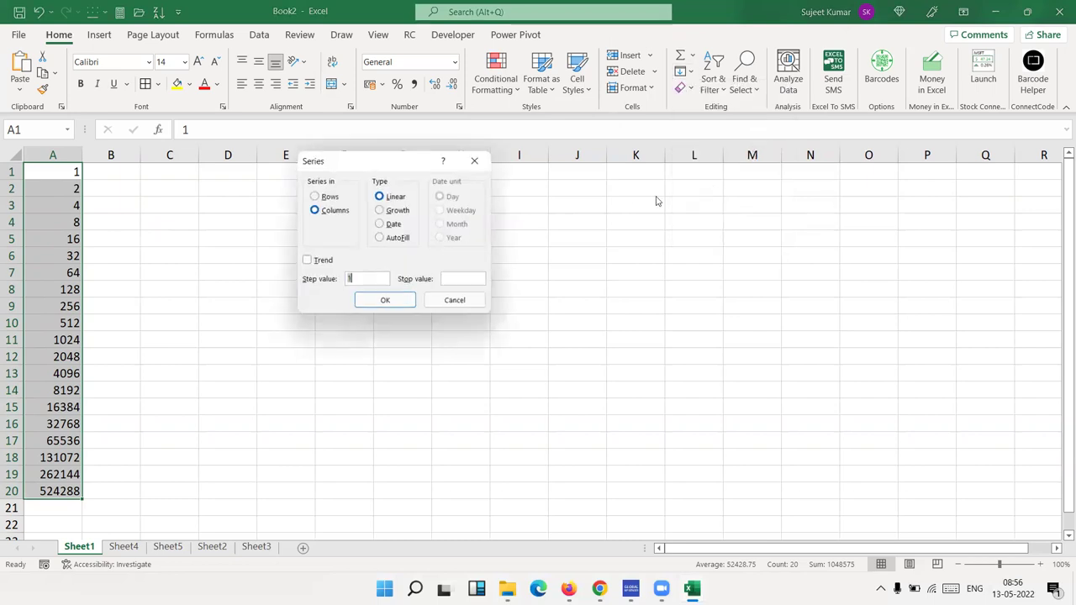
key("Escape")
key("Delete")
key("ctrl+Home")
type("1")
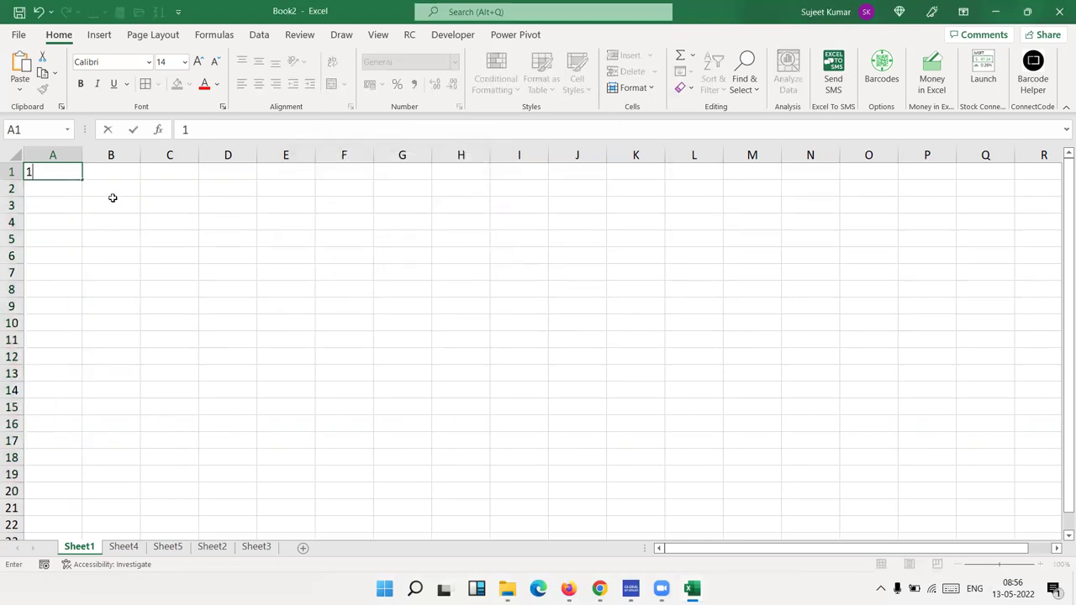
type("/5")
key("Return")
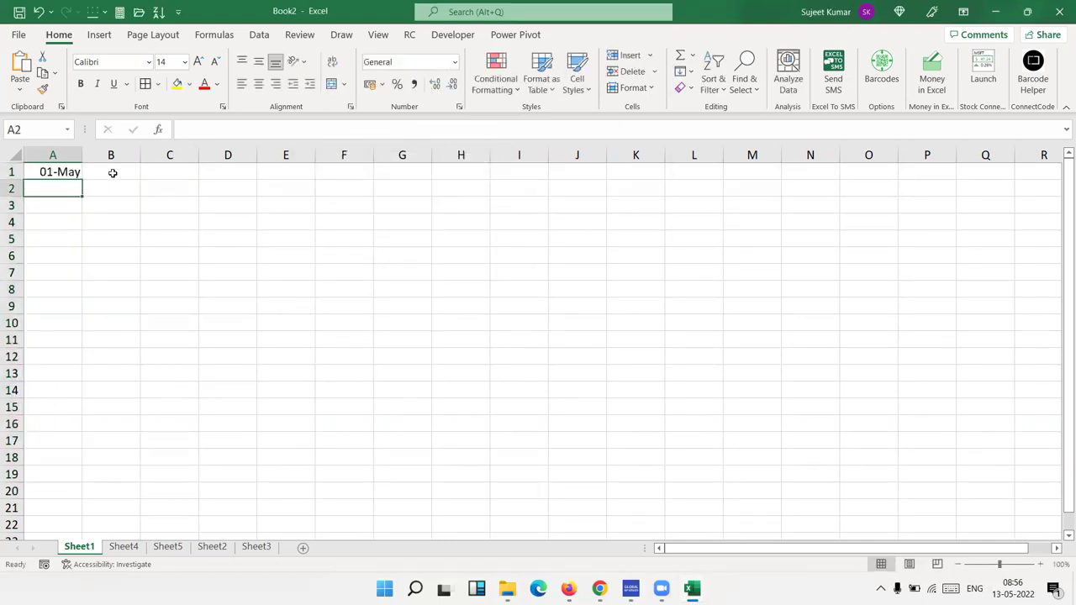
left_click(67, 173)
left_click_drag(81, 180, 95, 408)
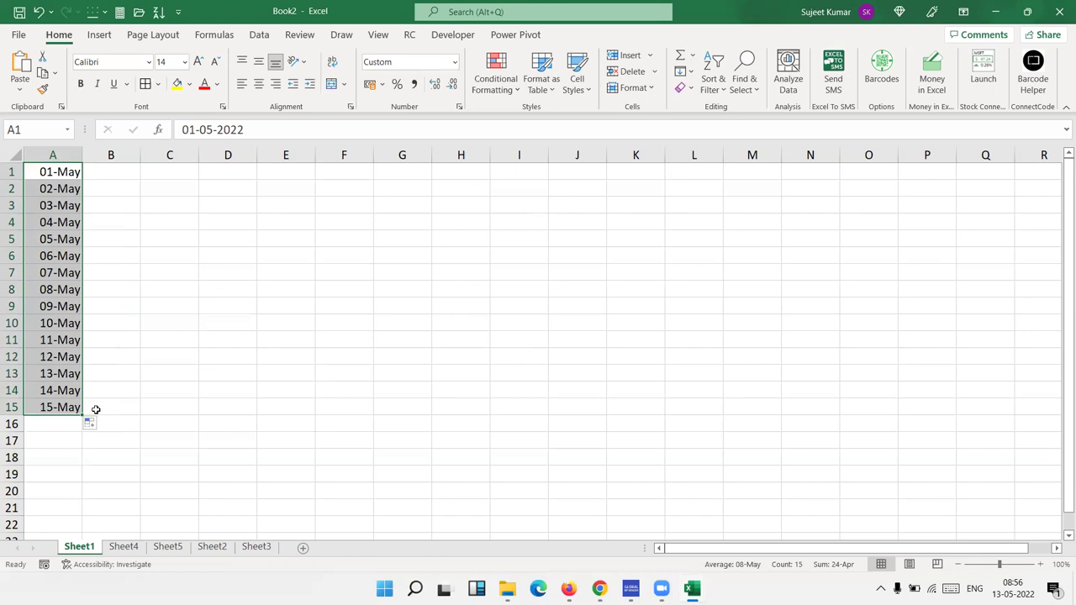
key("ctrl+z")
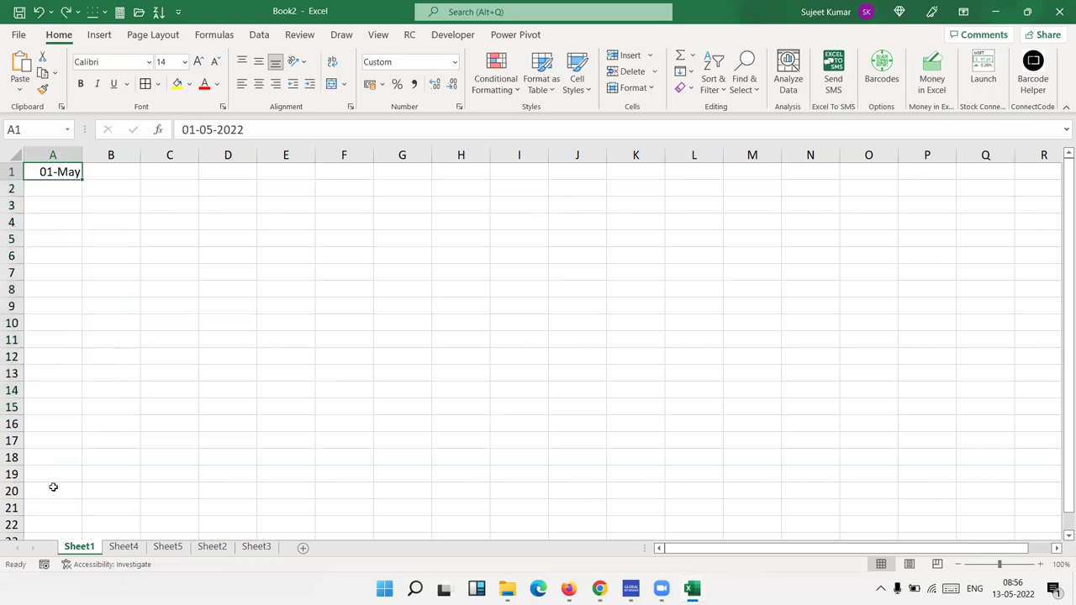
Step: Fill A1:A20 with a weekday-only date series starting 01-May
left_click(53, 488, "shift")
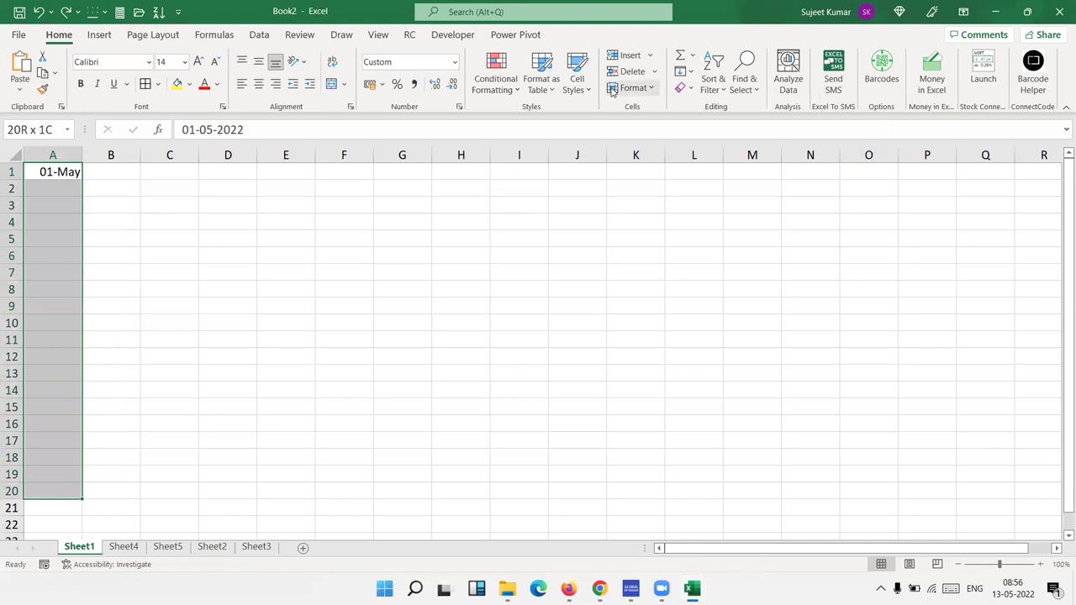
left_click(685, 72)
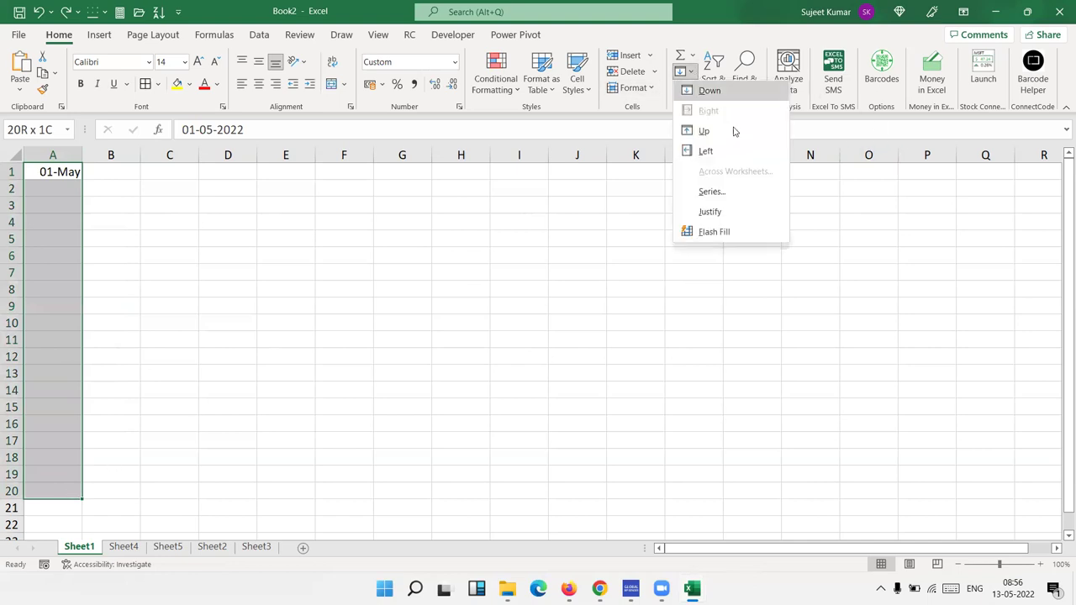
left_click(746, 202)
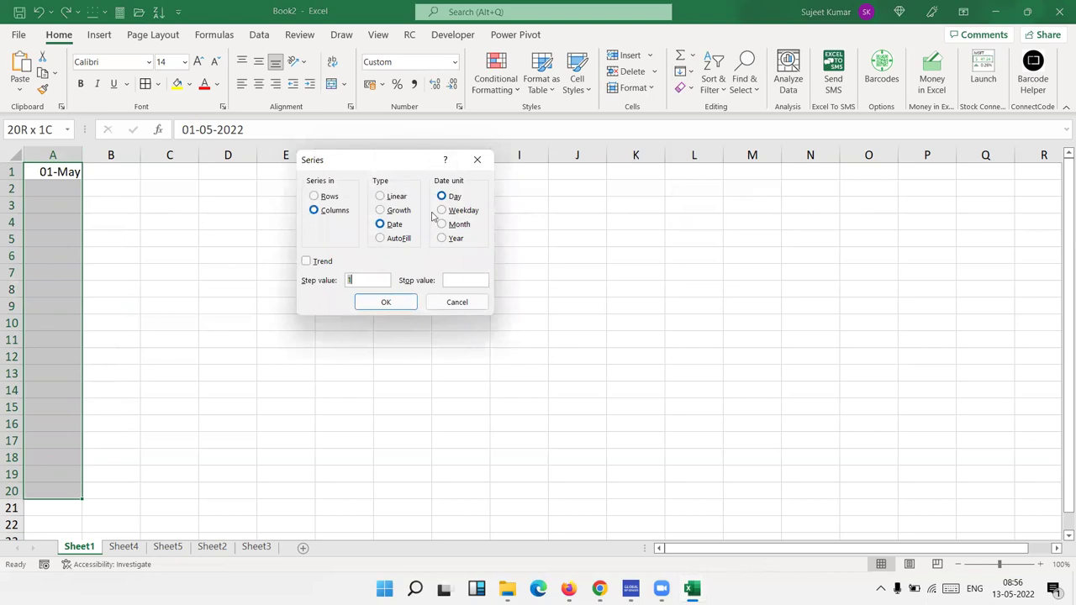
left_click(442, 211)
left_click_drag(376, 157, 508, 139)
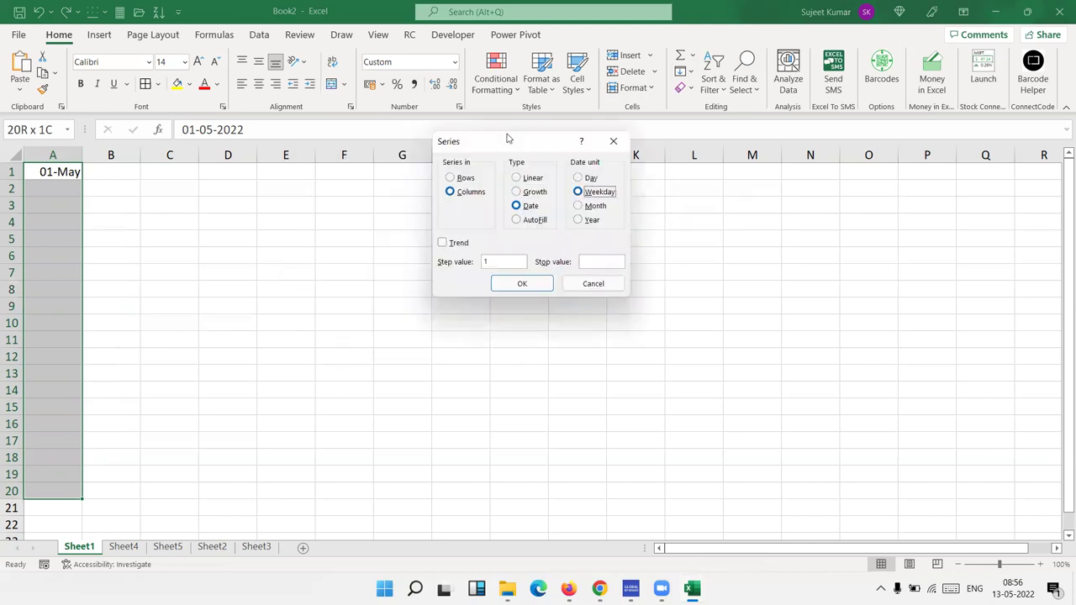
left_click(536, 285)
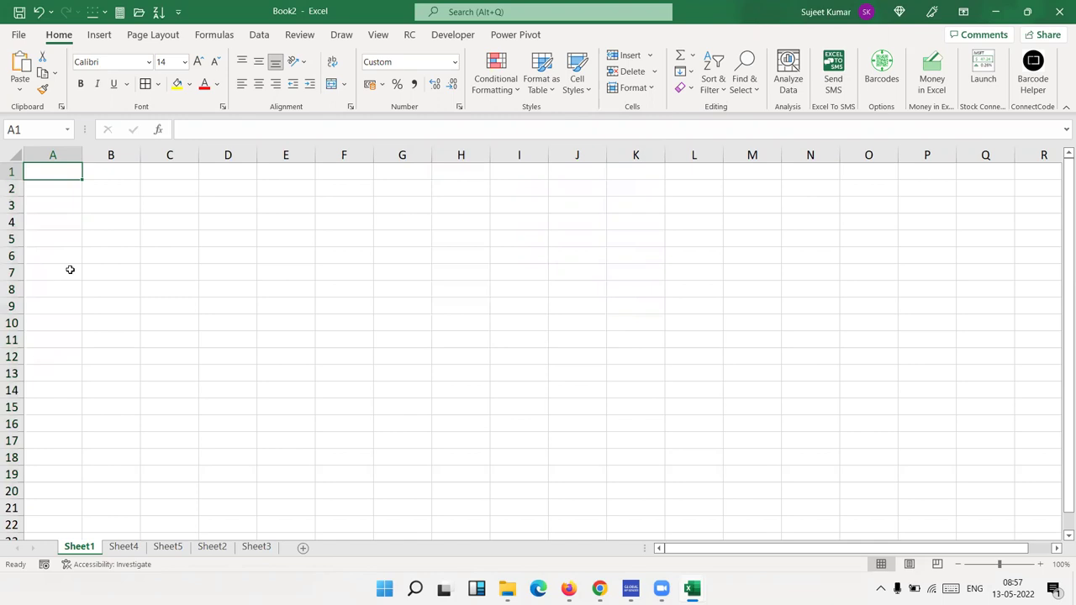
Step: Enter JAN in A1, autofill the month names down, then undo the fill
type("JAN")
key("Return")
key("Up")
mouse_move(82, 179)
left_mouse_down()
mouse_move(76, 258)
mouse_move(81, 228)
left_mouse_up()
key("ctrl+z")
Step: Enter the custom list's first name in A1 and autofill the names down to A16
type("Puja")
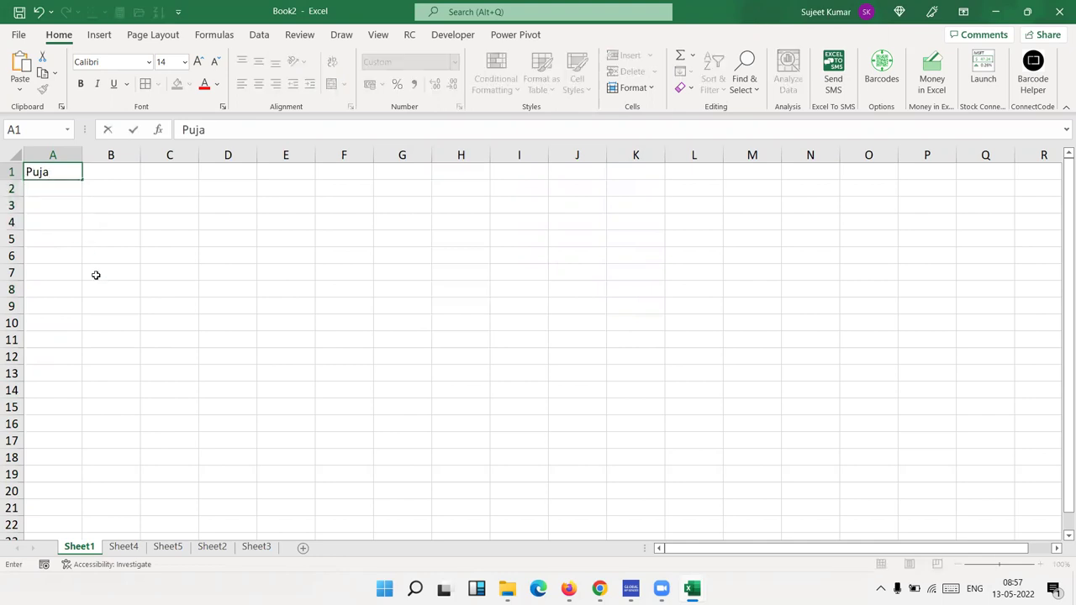
left_click(96, 274)
left_click(70, 169)
left_click_drag(83, 180, 54, 435)
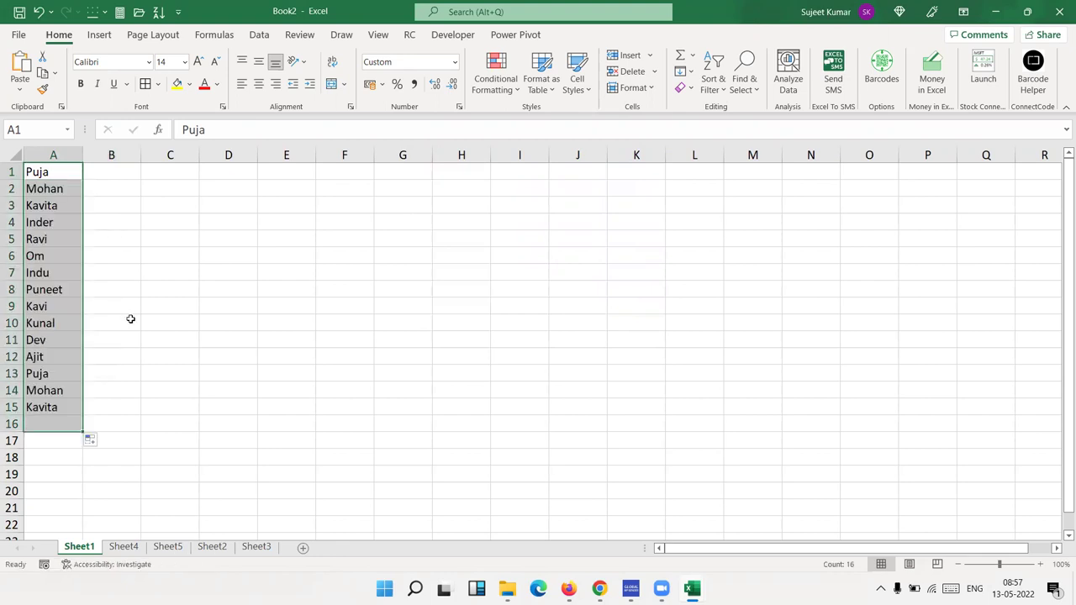
Step: Start a name entry in B1, then cancel it
left_click(117, 174)
type("Pauj,Puja")
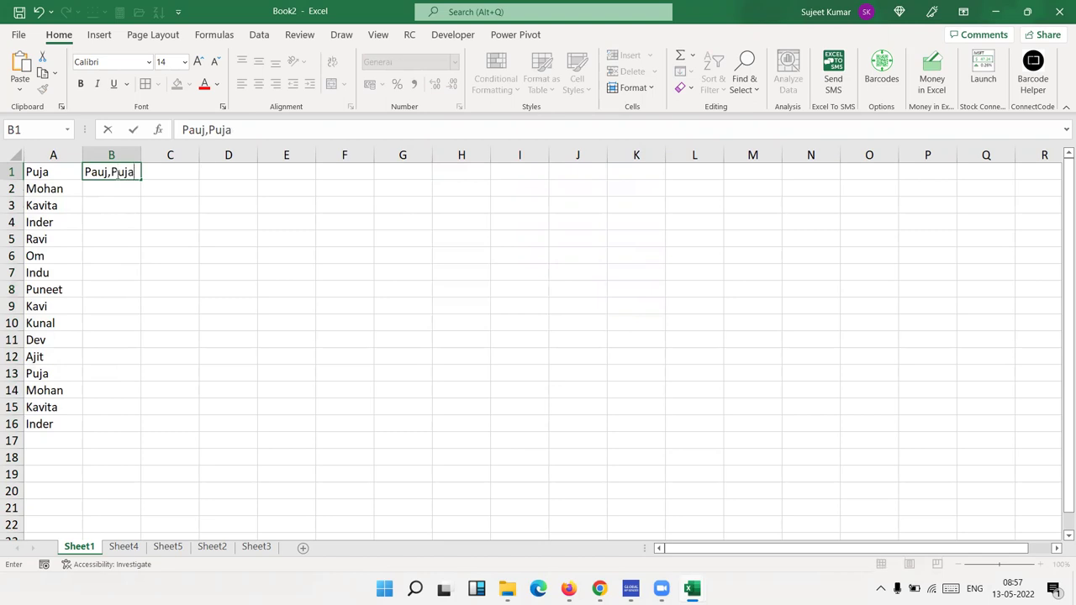
key("BackSpace")
key("BackSpace")
key("BackSpace")
key("BackSpace")
type("Mo")
key("Escape")
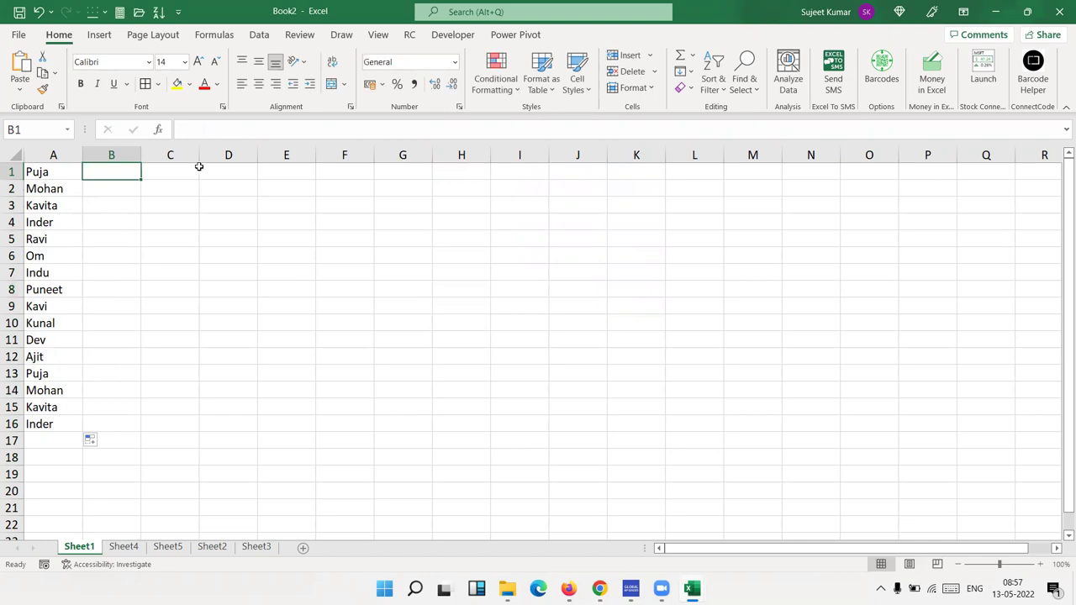
Step: Widen column A, Justify-fill all the names into one line in A1, then undo
left_click_drag(82, 154, 342, 183)
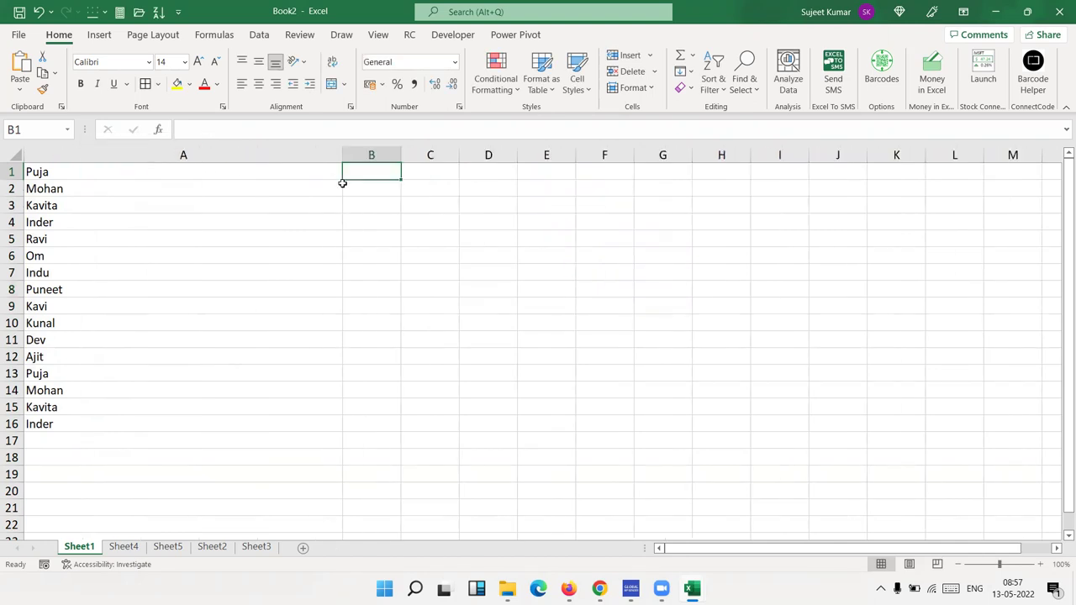
mouse_move(192, 424)
left_mouse_down()
mouse_move(219, 177)
mouse_move(259, 166)
left_mouse_up()
left_click_drag(342, 155, 572, 155)
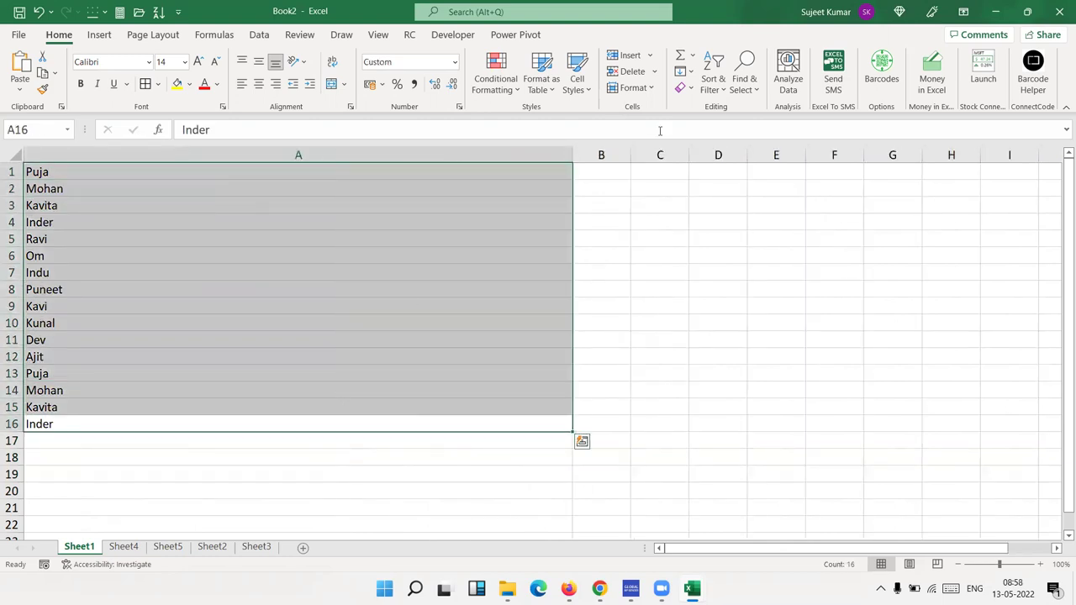
left_click(682, 72)
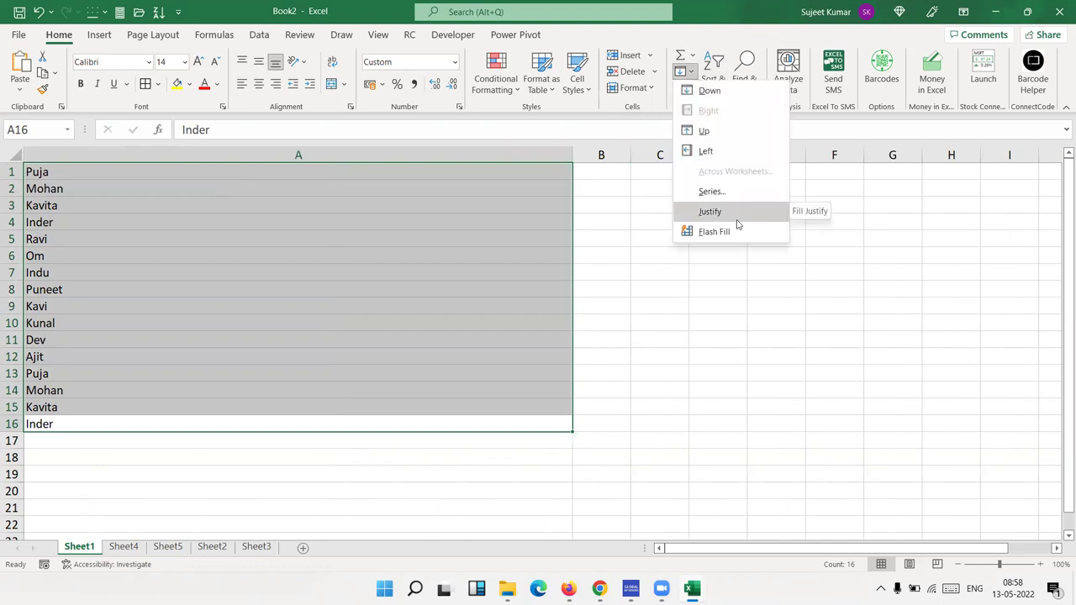
left_click(735, 219)
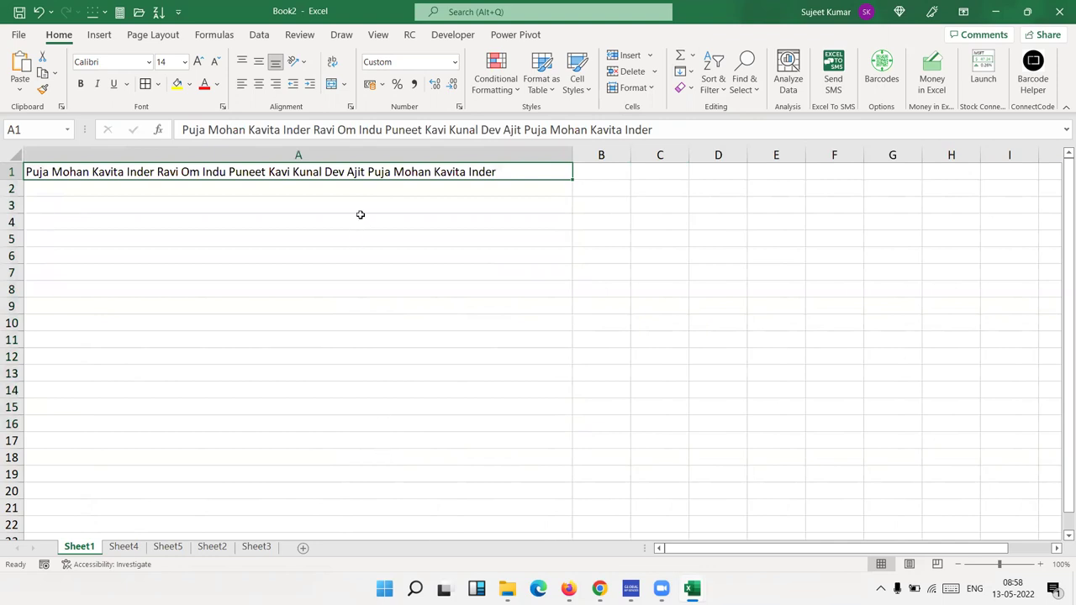
key("ctrl+z")
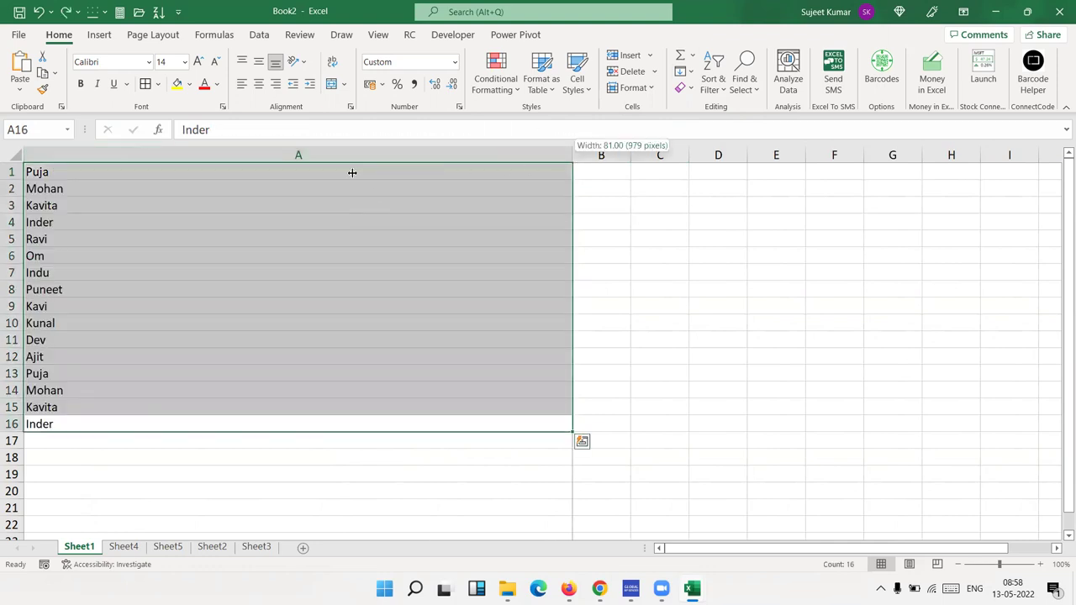
Step: Narrow column A and Justify-fill the names into two lines
left_click_drag(574, 159, 352, 160)
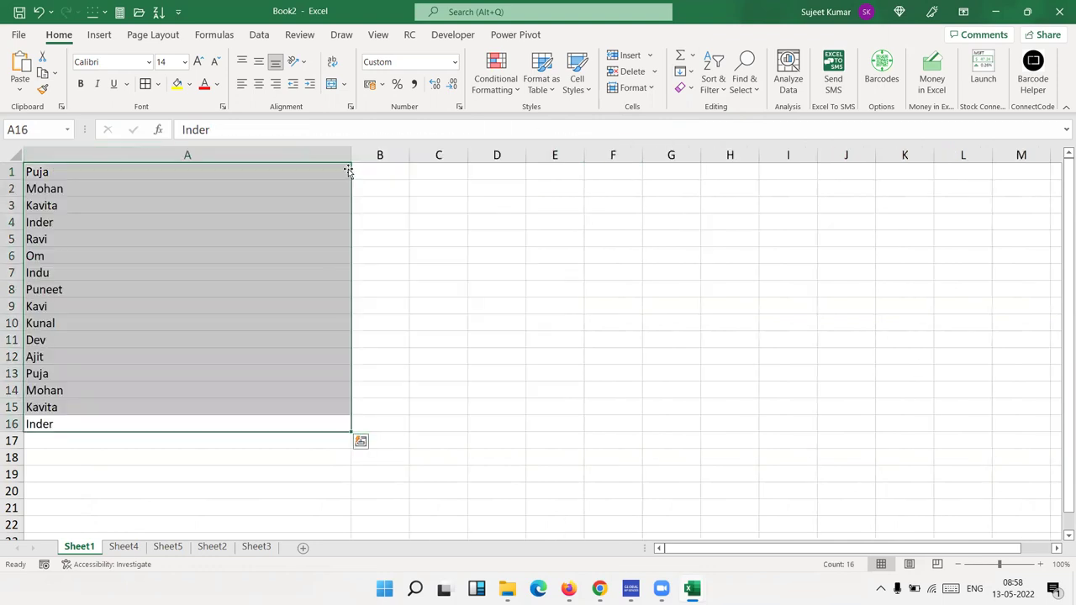
left_click(683, 72)
left_click(711, 211)
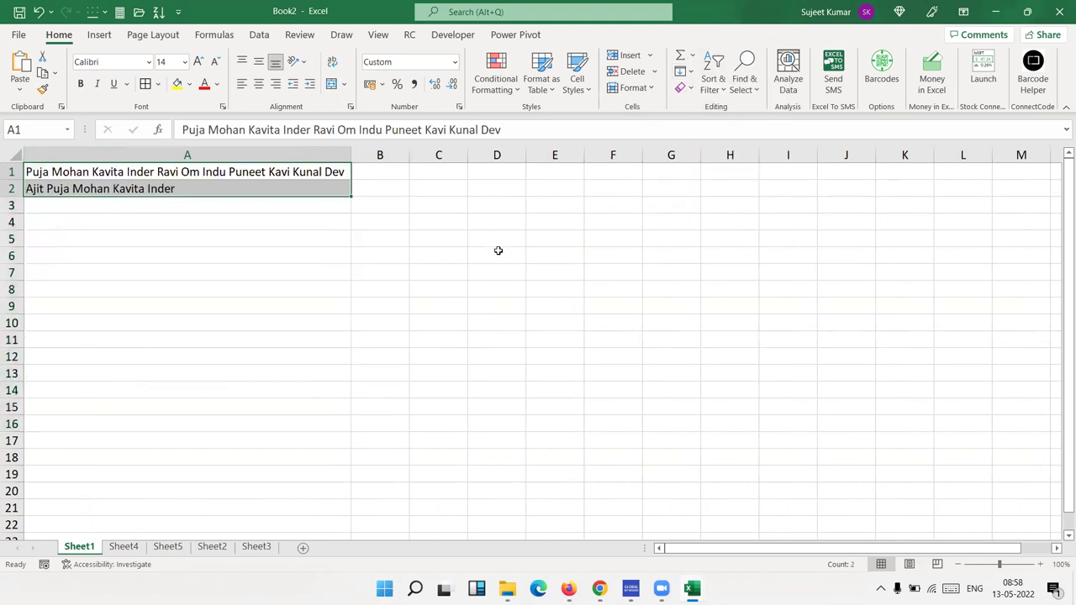
left_click(332, 185)
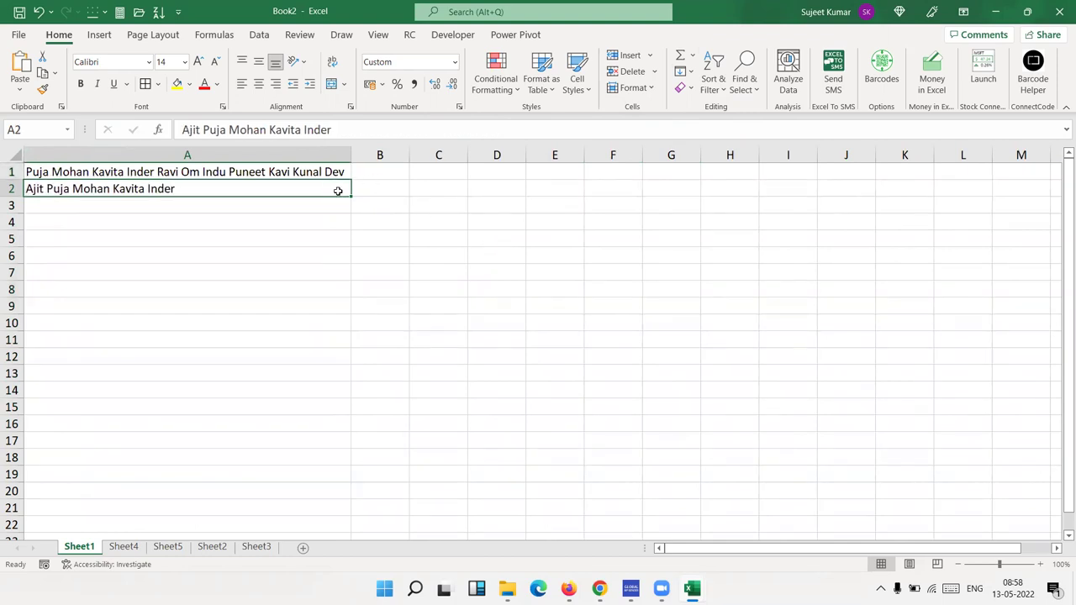
Step: Narrow column A to one name wide, Justify-fill A1:A2 into one name per cell, and autofit column A
mouse_move(351, 158)
left_mouse_down()
mouse_move(4, 188)
mouse_move(52, 185)
mouse_move(34, 190)
left_mouse_up()
left_click(37, 172)
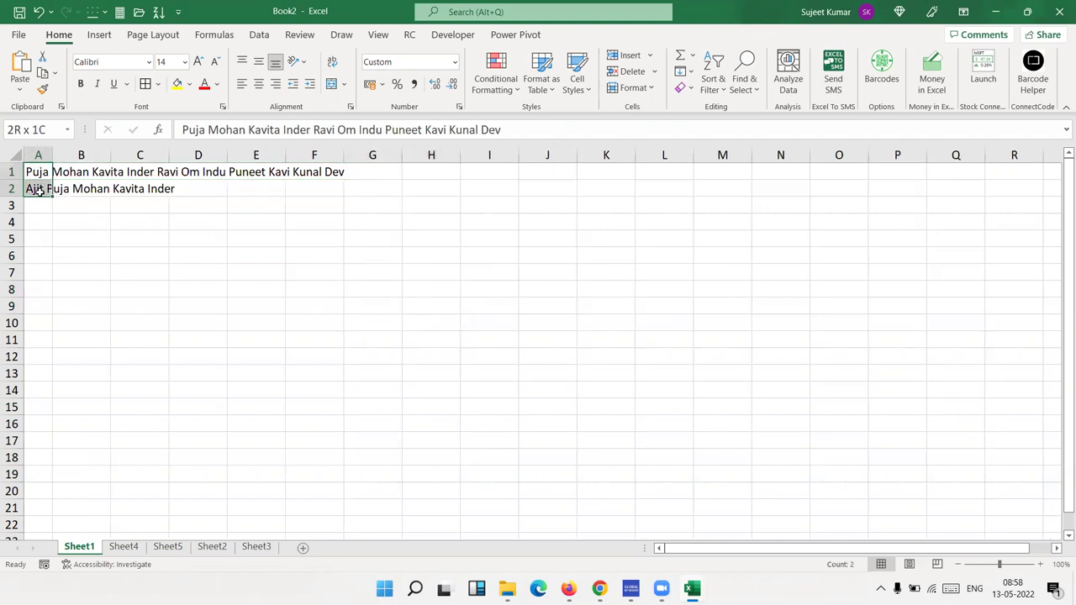
left_click(684, 71)
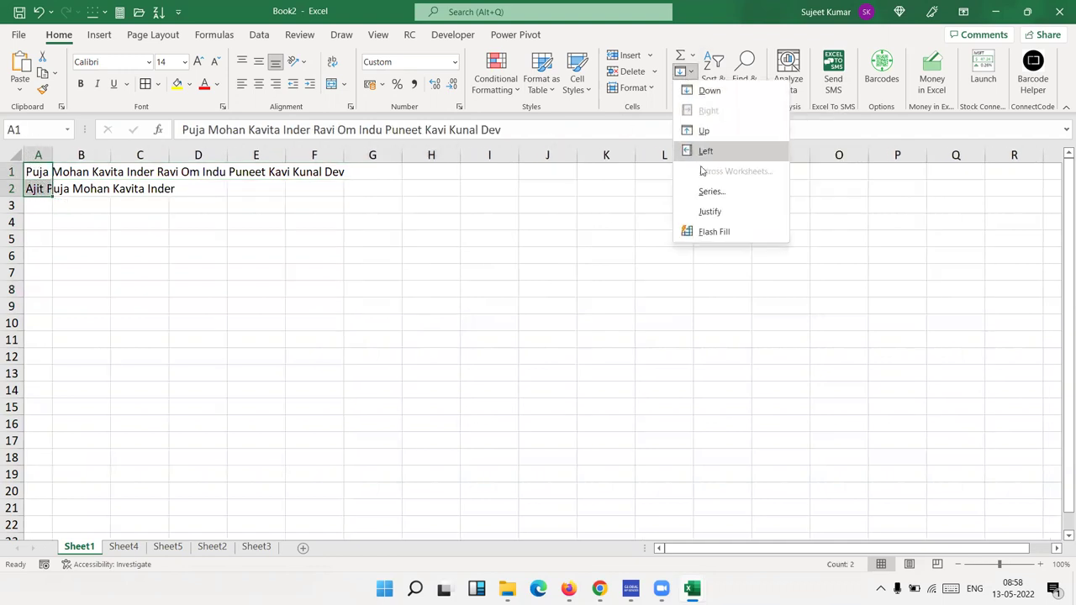
left_click(710, 212)
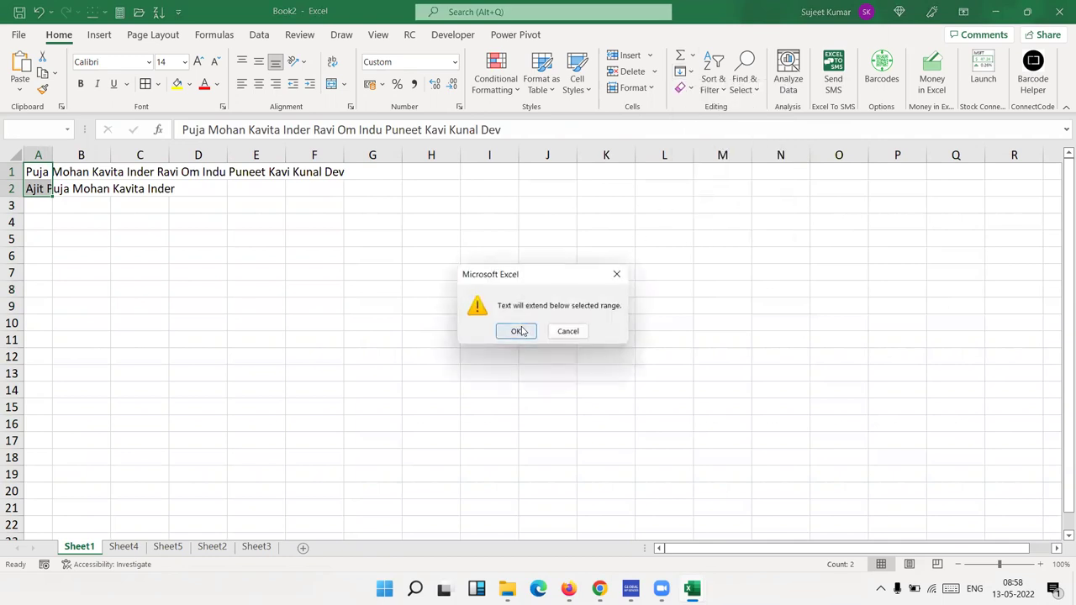
left_click(517, 329)
left_click(127, 241)
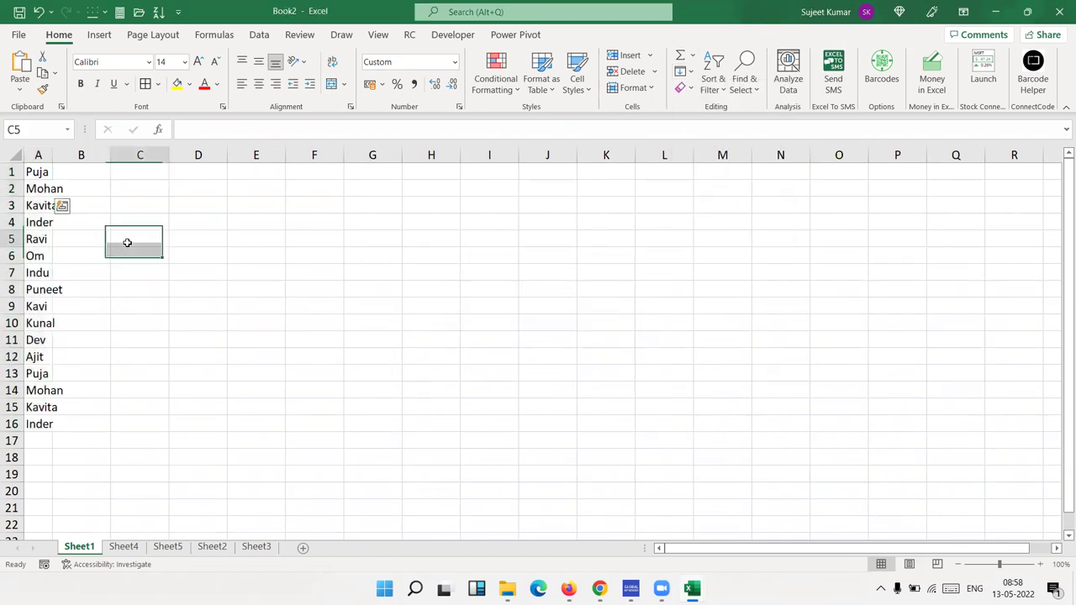
double_click(53, 155)
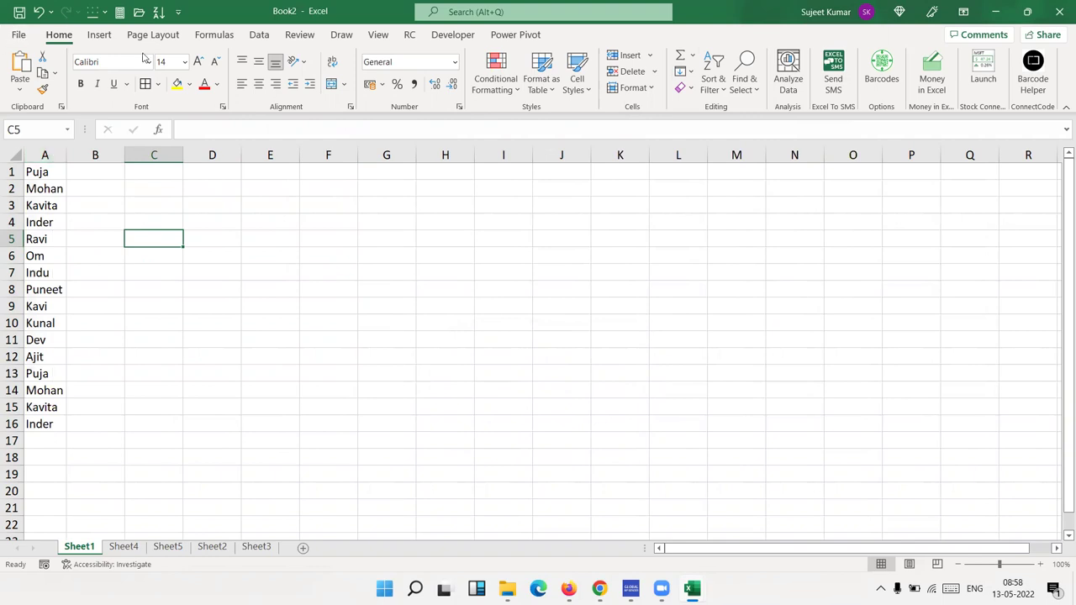
Step: Enter =CONCAT(A1:A16) in C2 to join all the names
left_click(174, 183)
type("=")
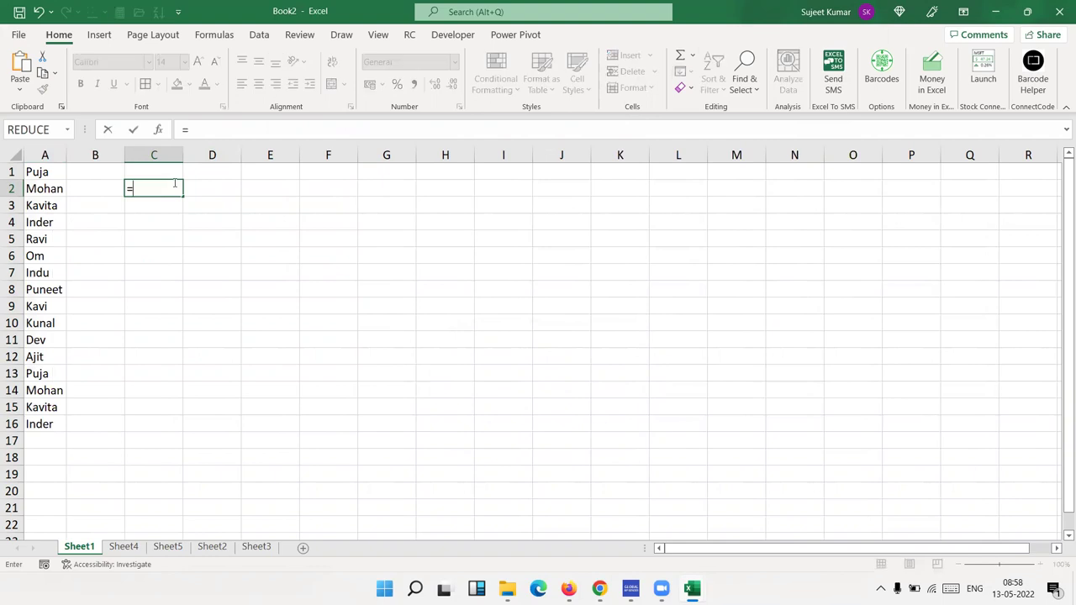
type("CONCAT(")
key("Left")
key("Left")
key("Up")
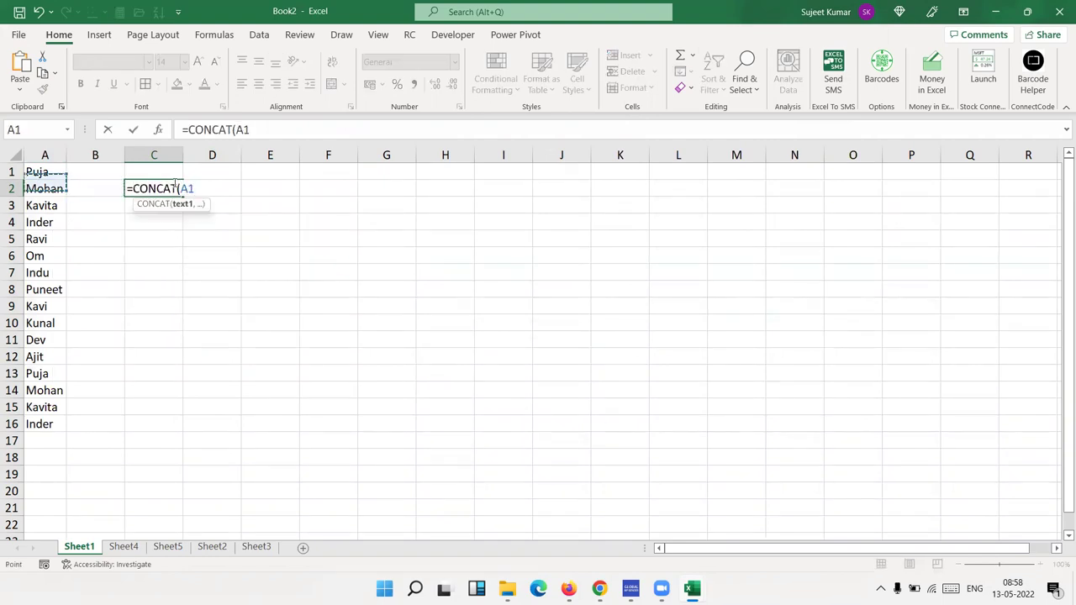
key("ctrl+shift+Down")
key("Return")
Step: Enter =TEXTJOIN(",",TRUE,A1:A16) in C4 to join the names with commas
key("Down")
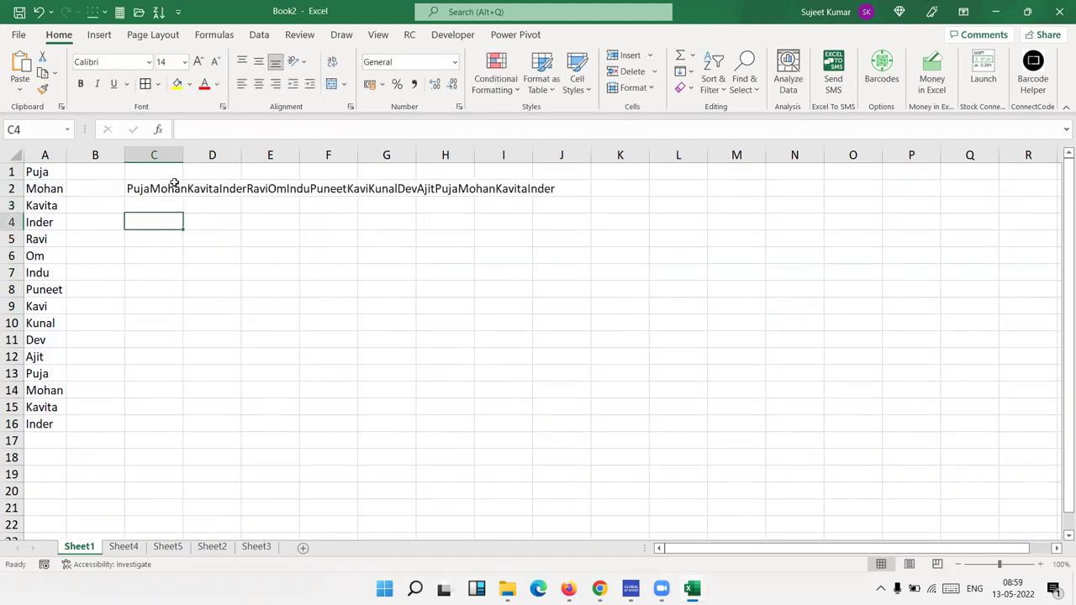
type("=tex")
key("Down")
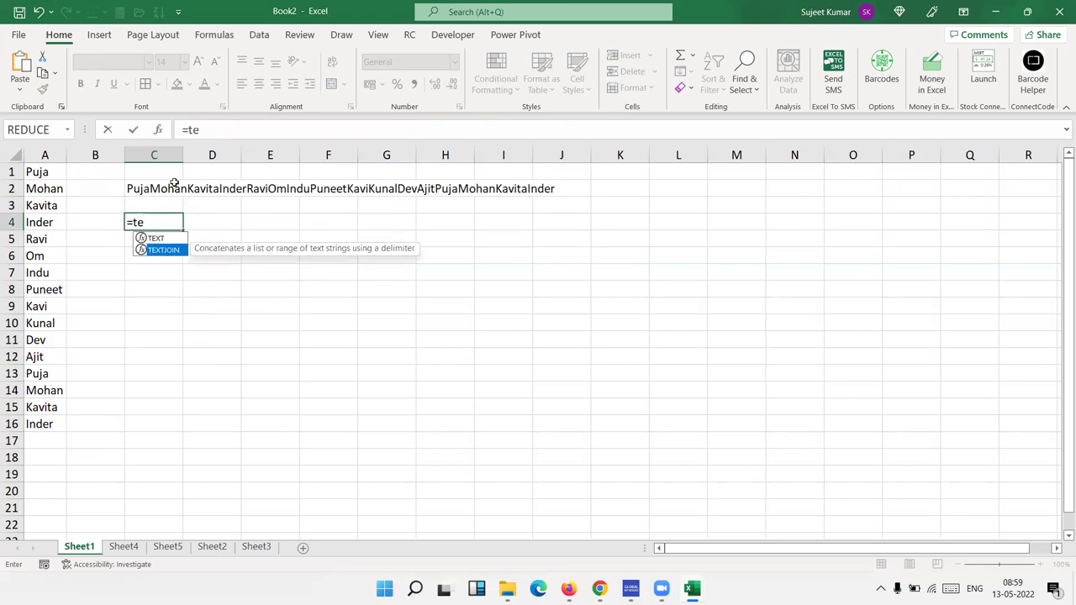
key("Tab")
type("\",\"")
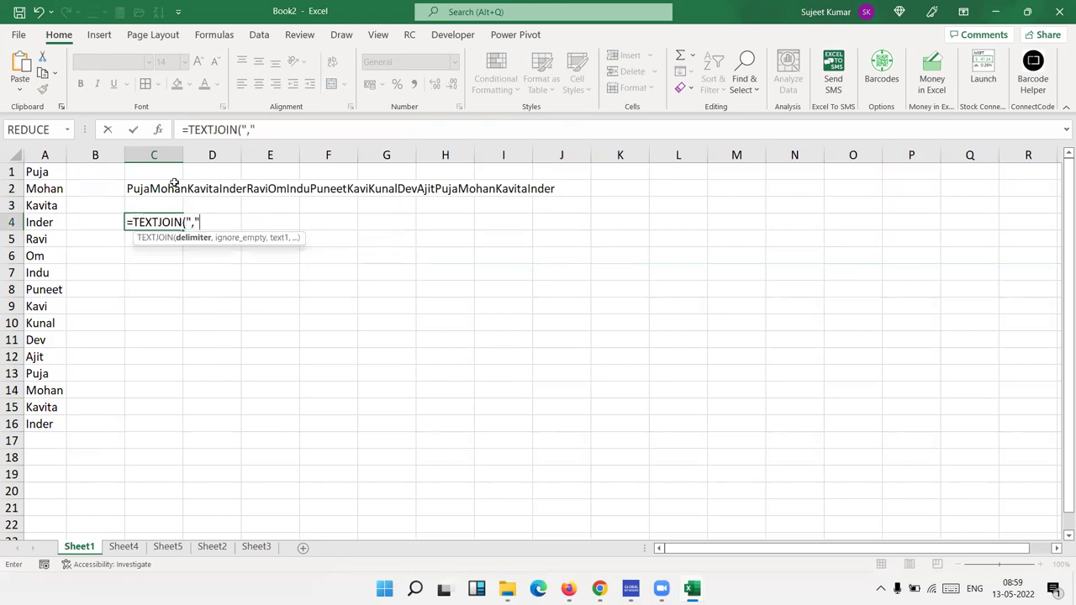
type(",")
key("Tab")
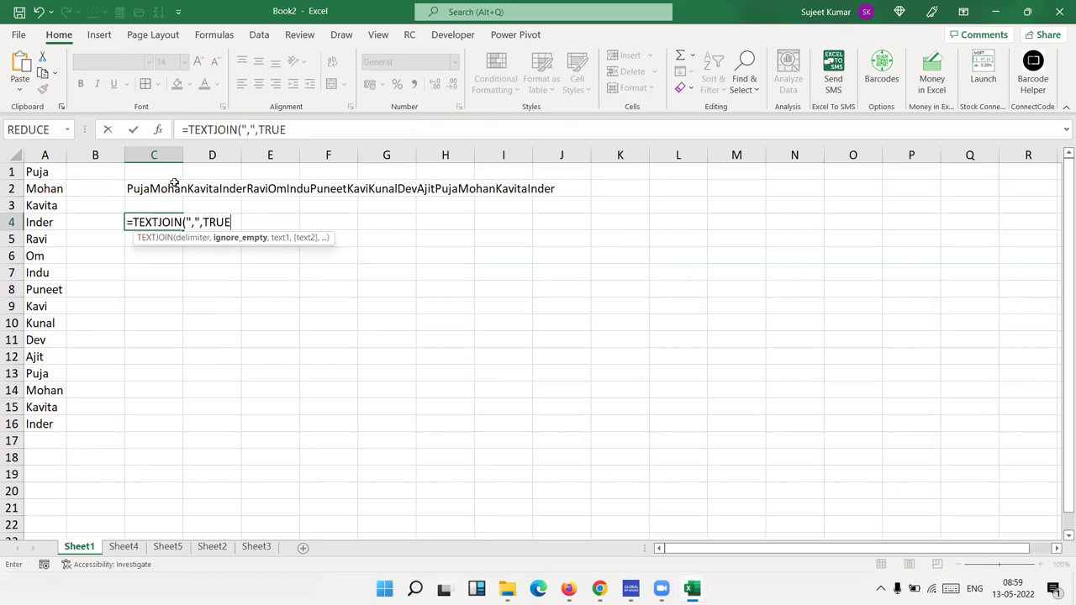
type(",")
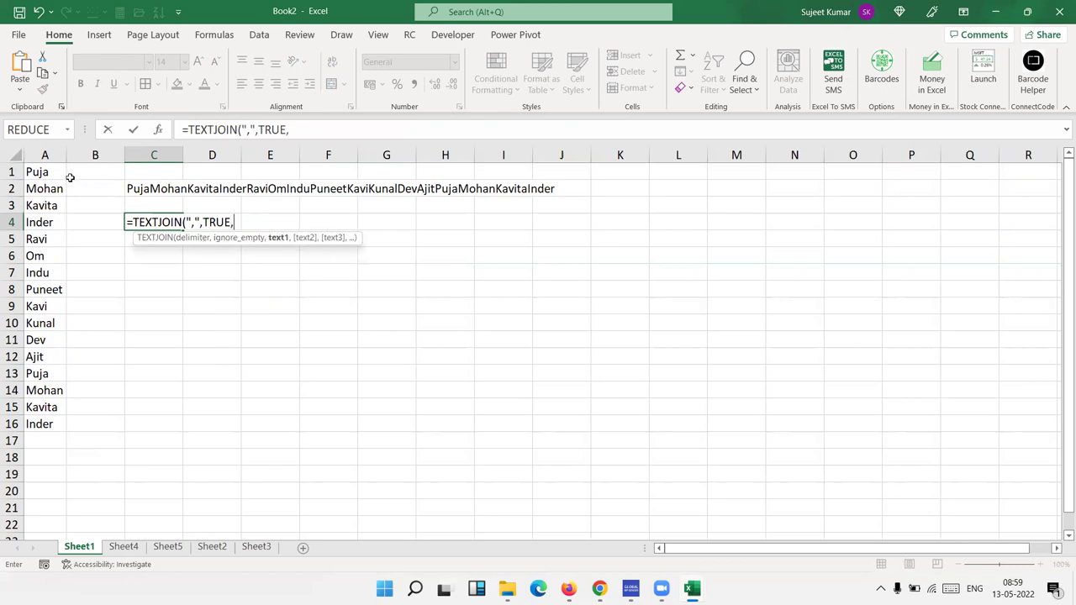
left_click(54, 168)
key("ctrl+shift+Down")
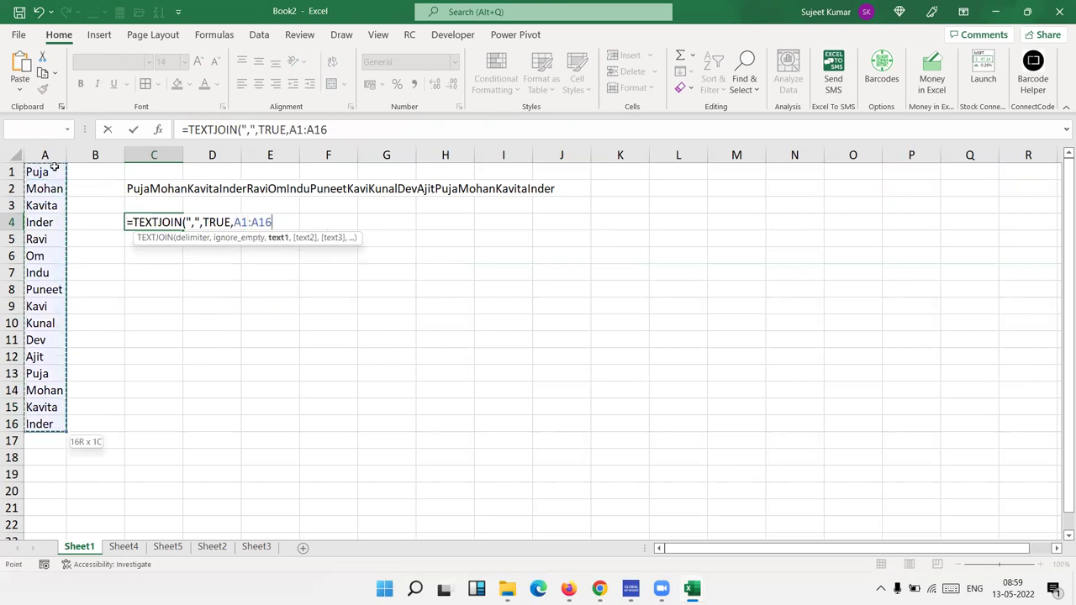
key("Return")
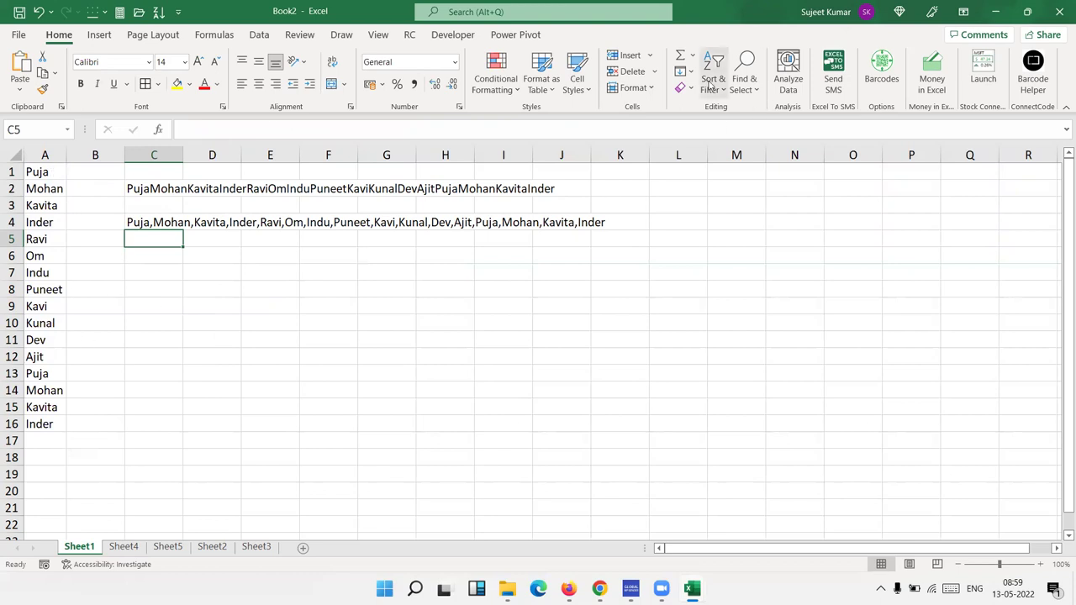
Step: Switch to Sheet4 and delete the old Date columns A:B
left_click(691, 75)
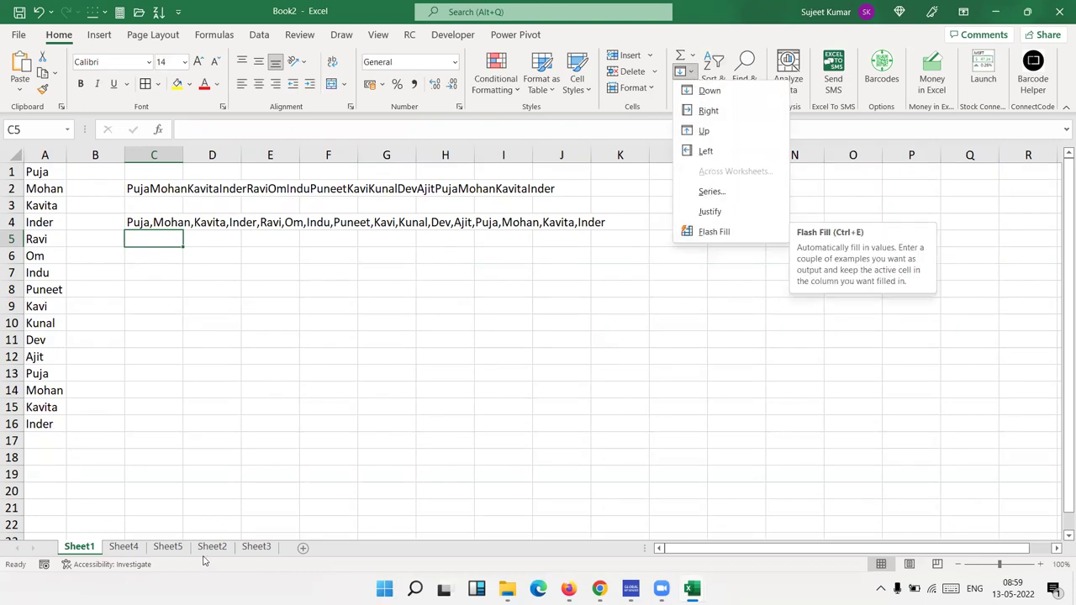
left_click(135, 548)
left_click(136, 548)
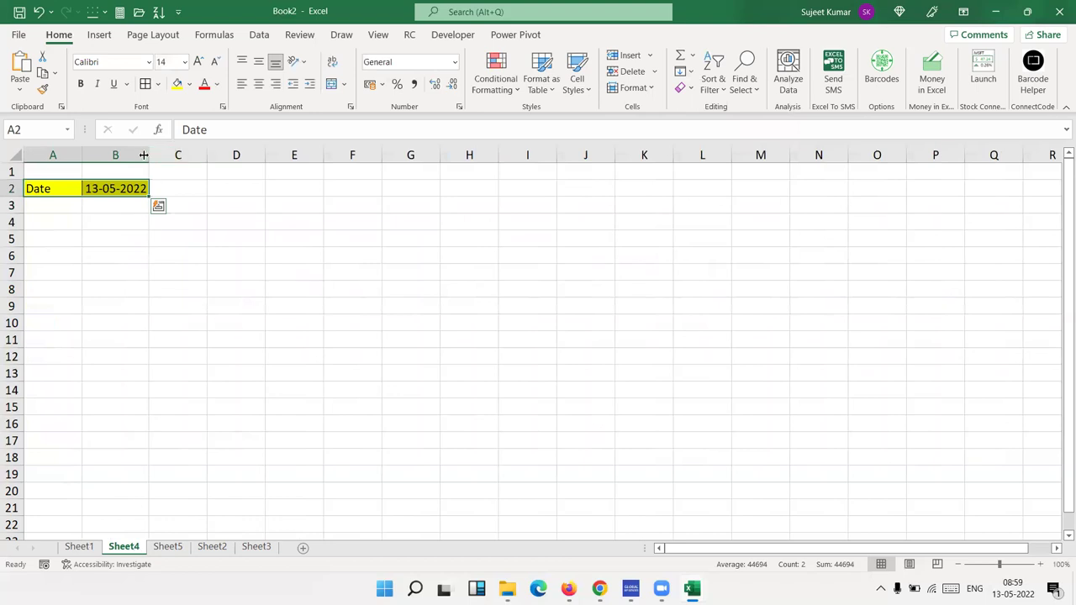
left_click_drag(116, 155, 51, 167)
key("ctrl+minus")
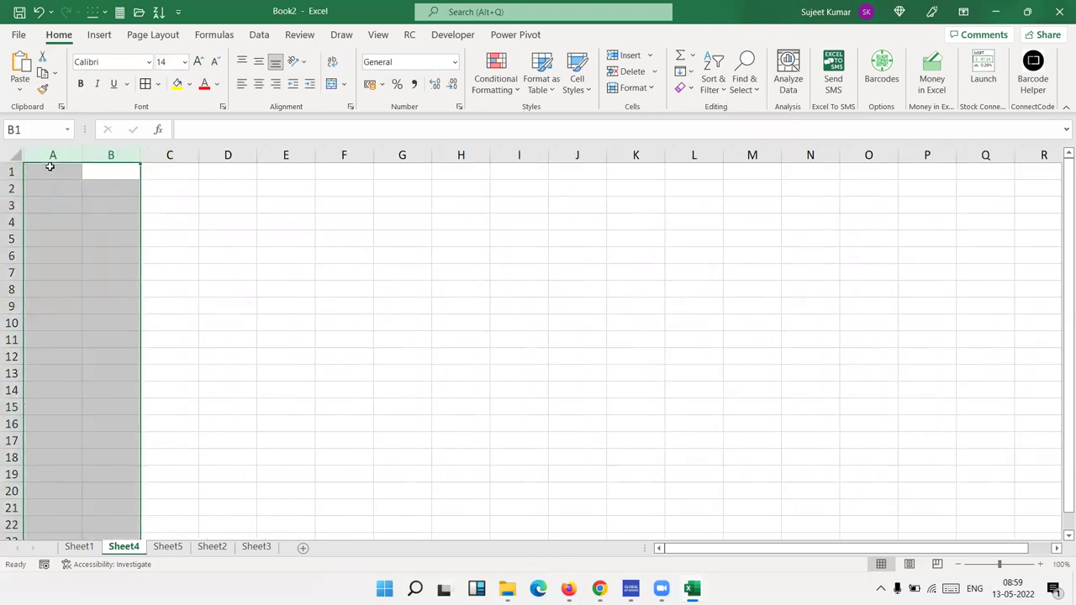
Step: Type a Name header in A1 and four people's full names in A2:A5
left_click(51, 167)
type("Name")
key("Return")
type("Puja Singh")
key("Return")
type("Mohan raj shar")
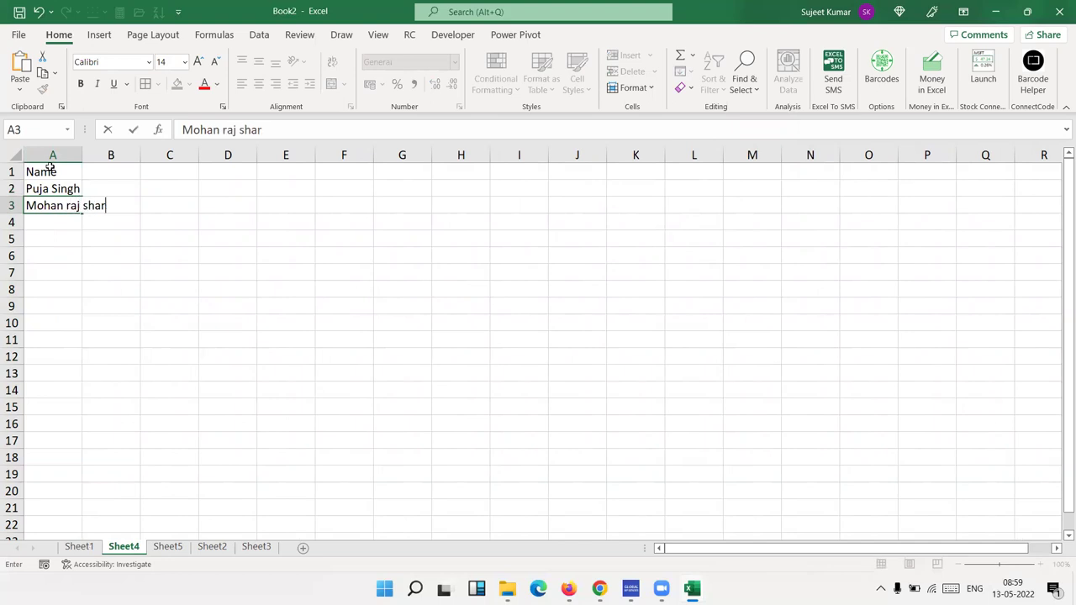
type("ma")
key("Return")
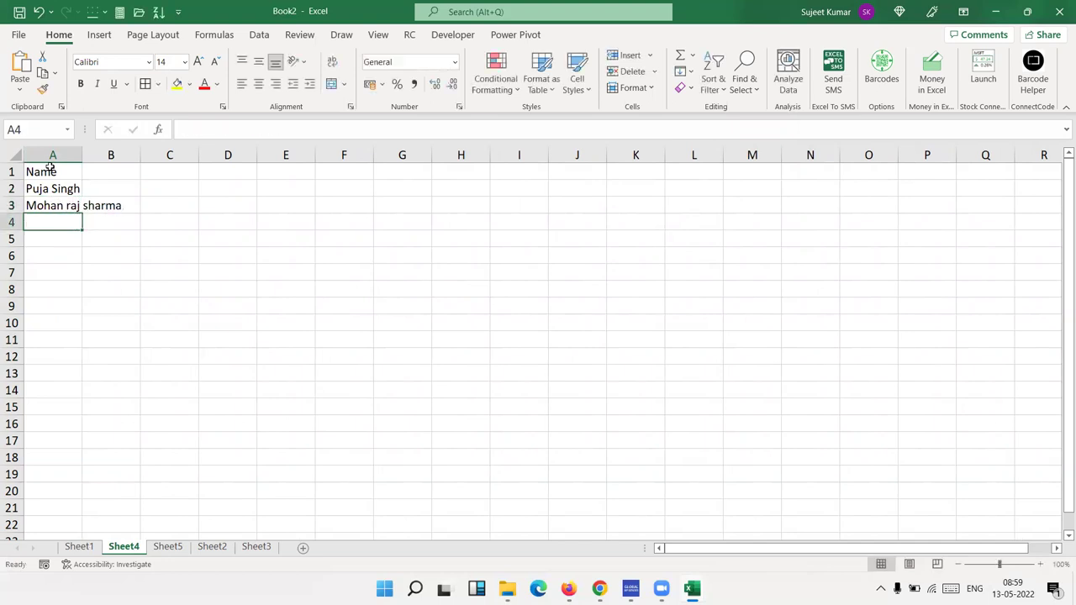
type("Kavita ")
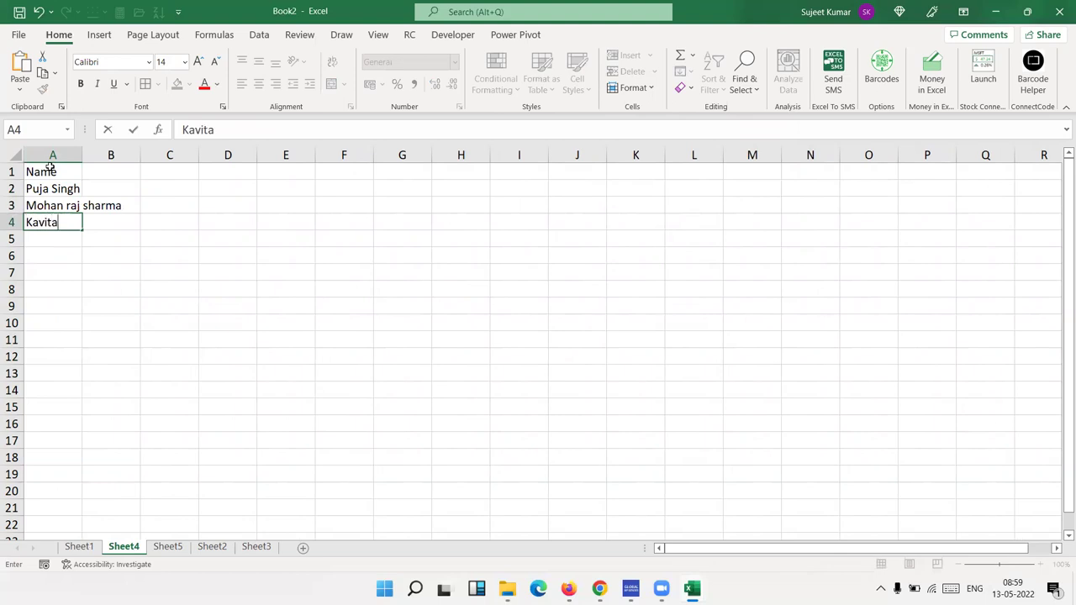
type("Pandey")
key("Return")
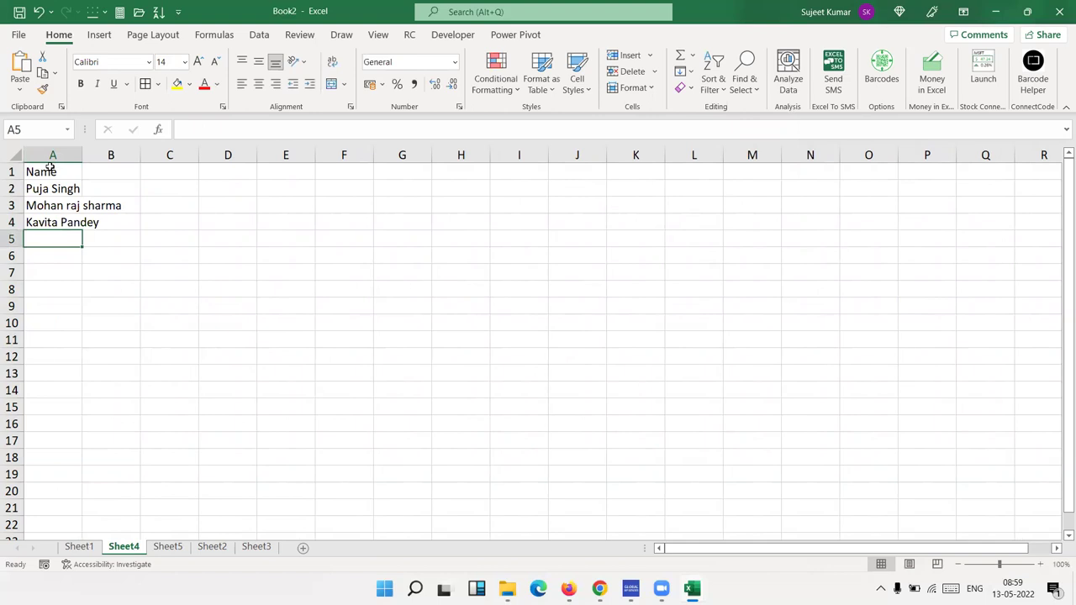
type("Kundan")
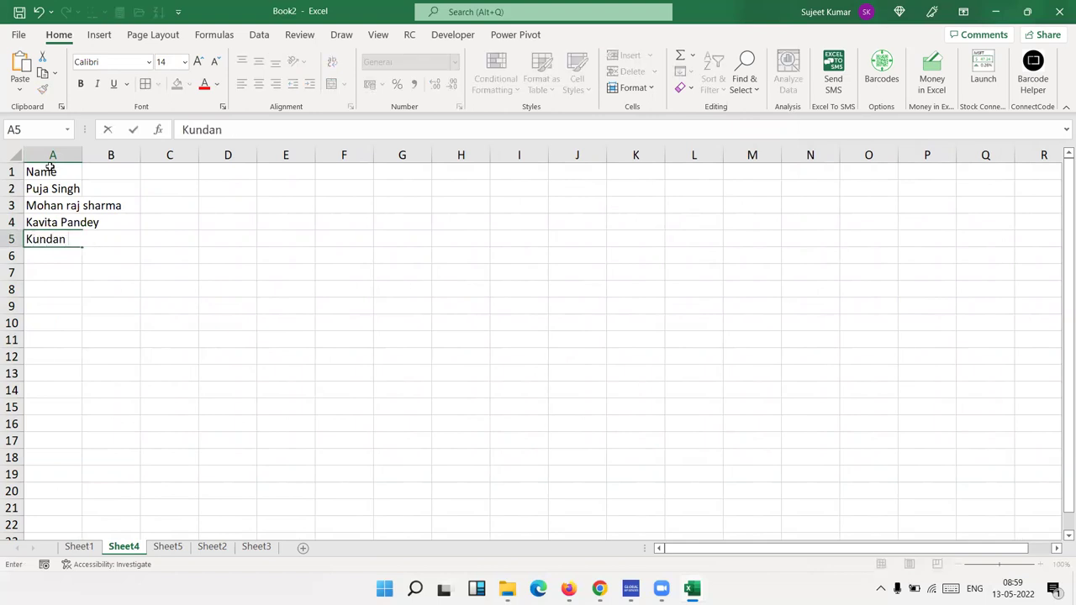
type(" Singh R")
type("oy")
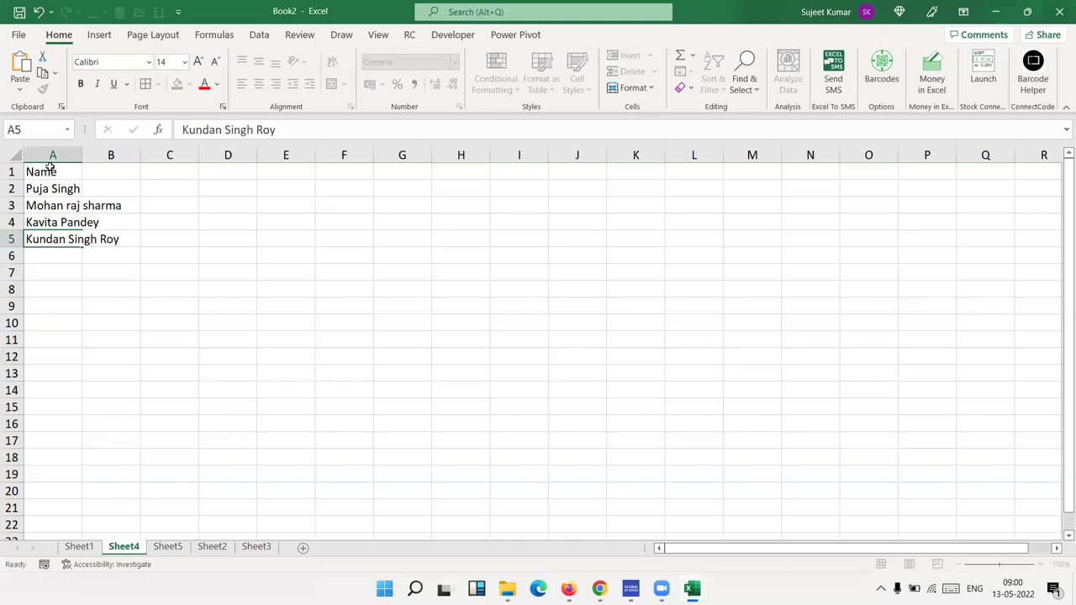
key("Return")
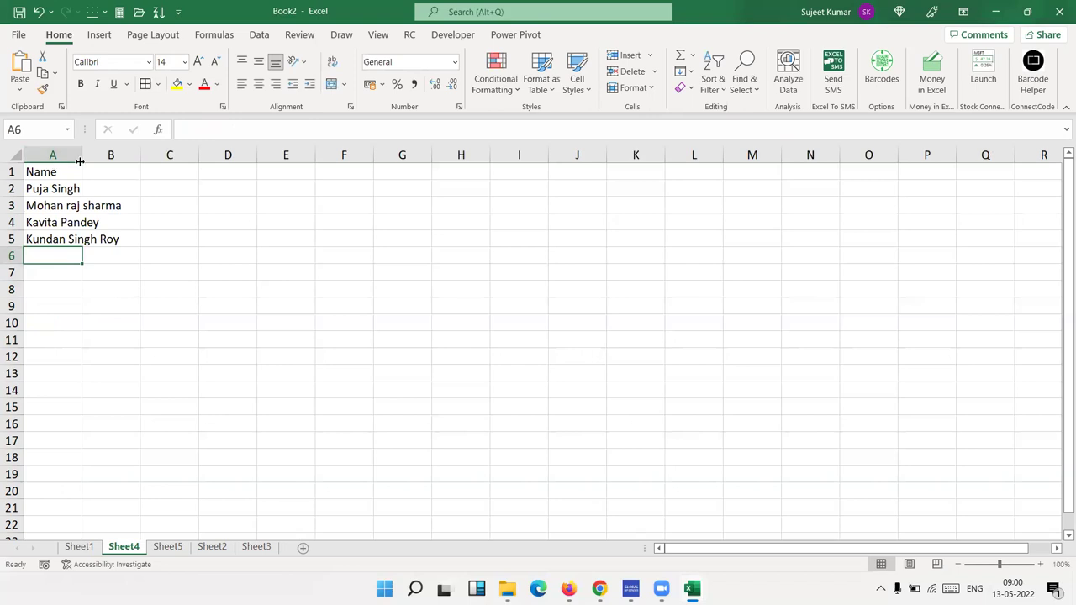
Step: Widen column A and add F Name and L Name headers in B1 and C1
left_click_drag(81, 162, 124, 161)
left_click(159, 177)
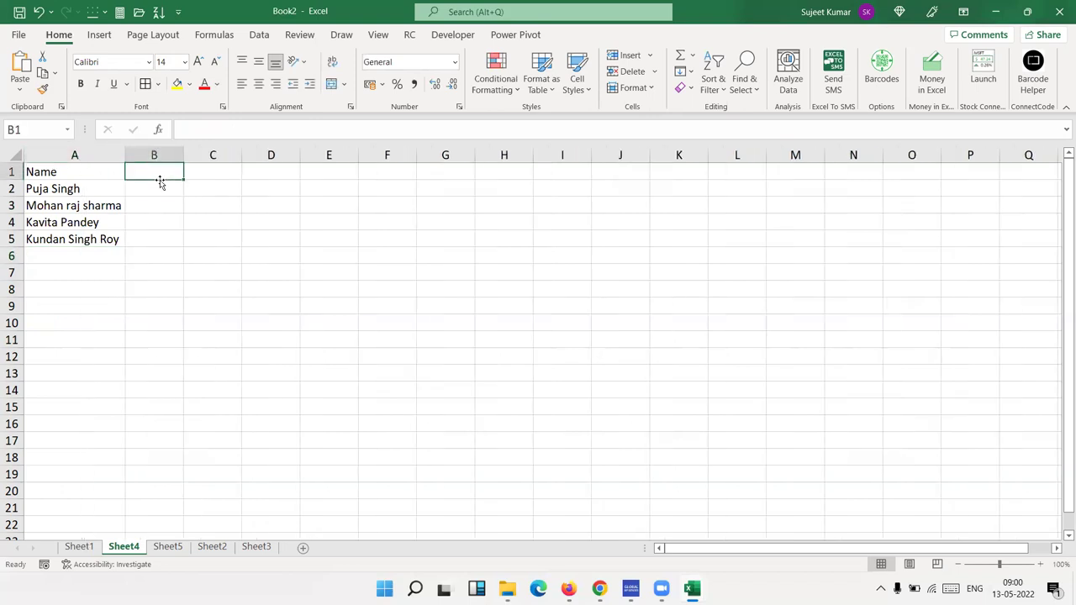
type("F Name")
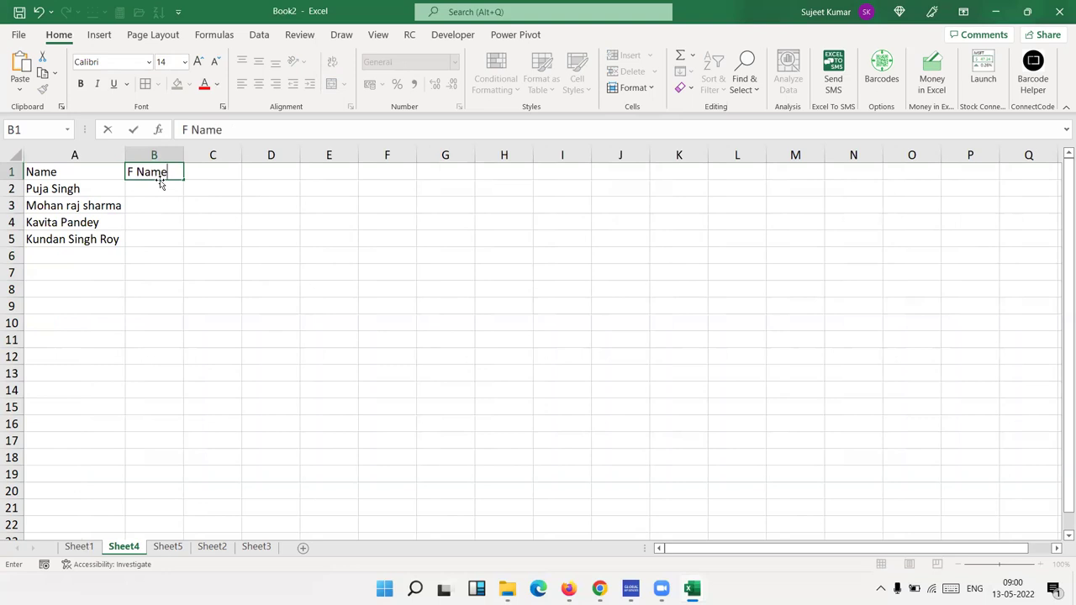
key("Tab")
type("L As")
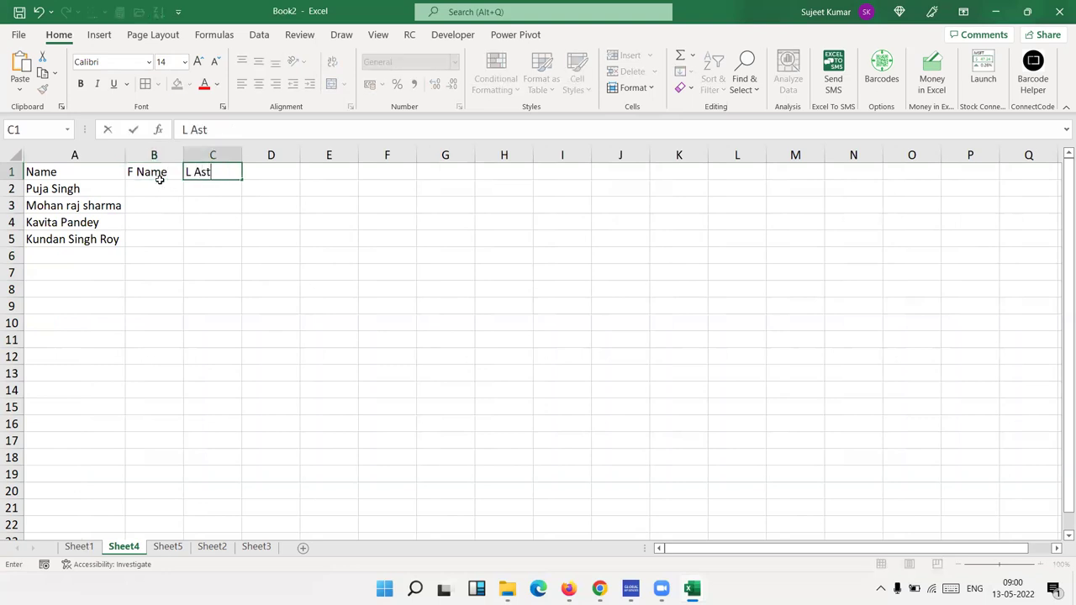
key("BackSpace")
key("BackSpace")
key("BackSpace")
type("Name")
Step: Type a first-name example in B2 and Flash Fill the rest of the first names
left_click(160, 183)
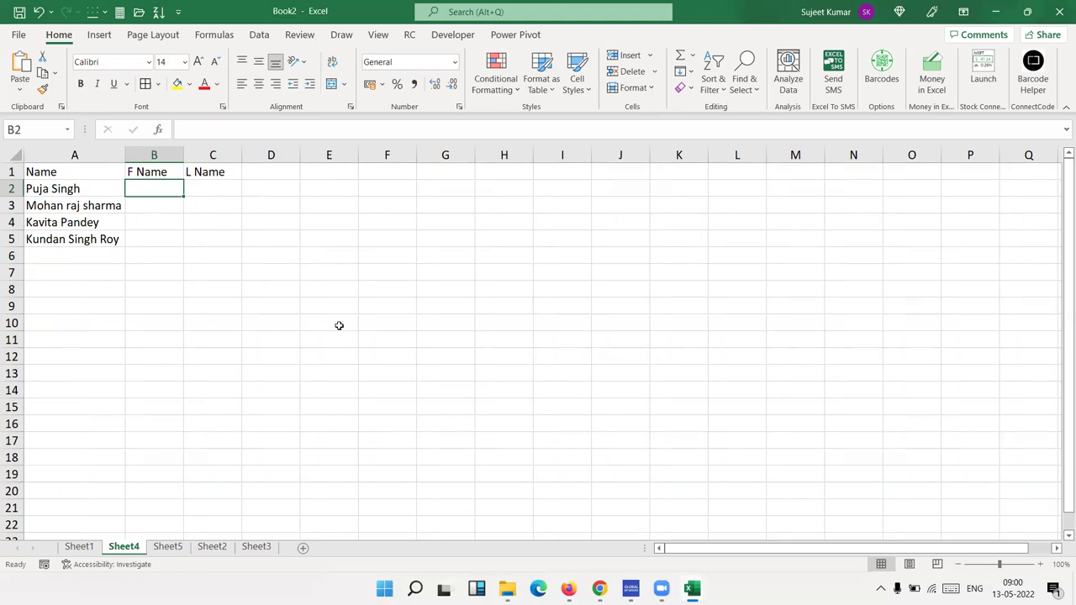
type("Puja")
key("Return")
key("Up")
left_click(685, 72)
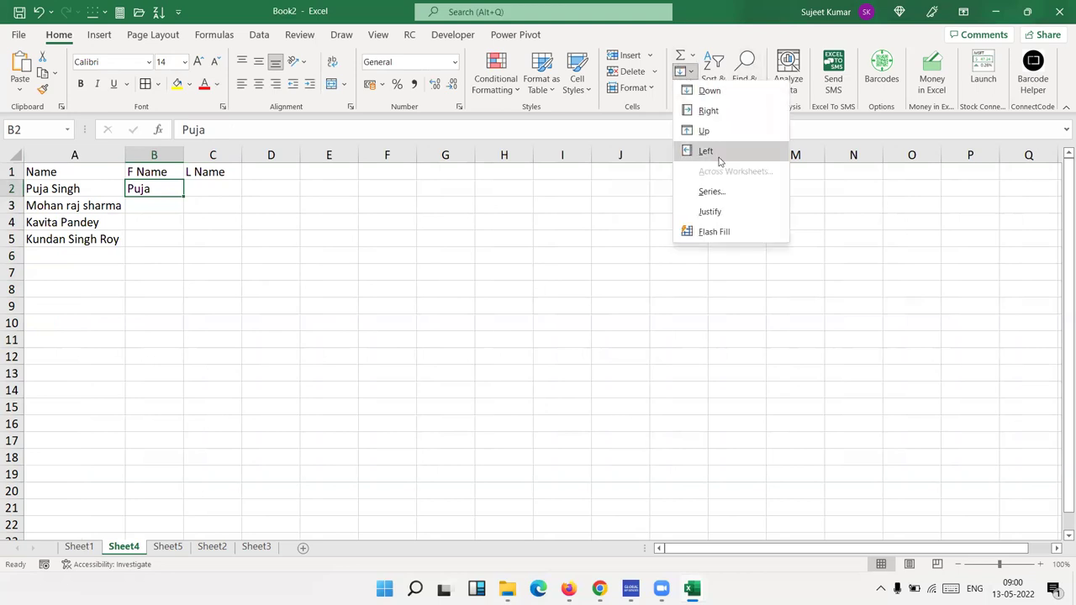
left_click(724, 232)
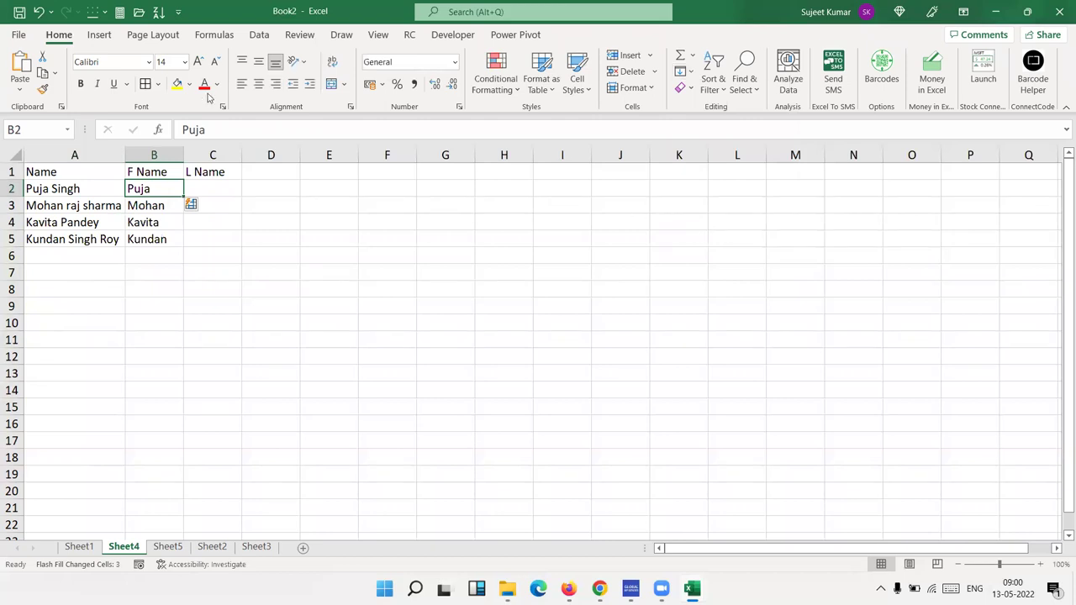
Step: Type the first surname in C2 and Flash Fill the remaining surnames
left_click(207, 189)
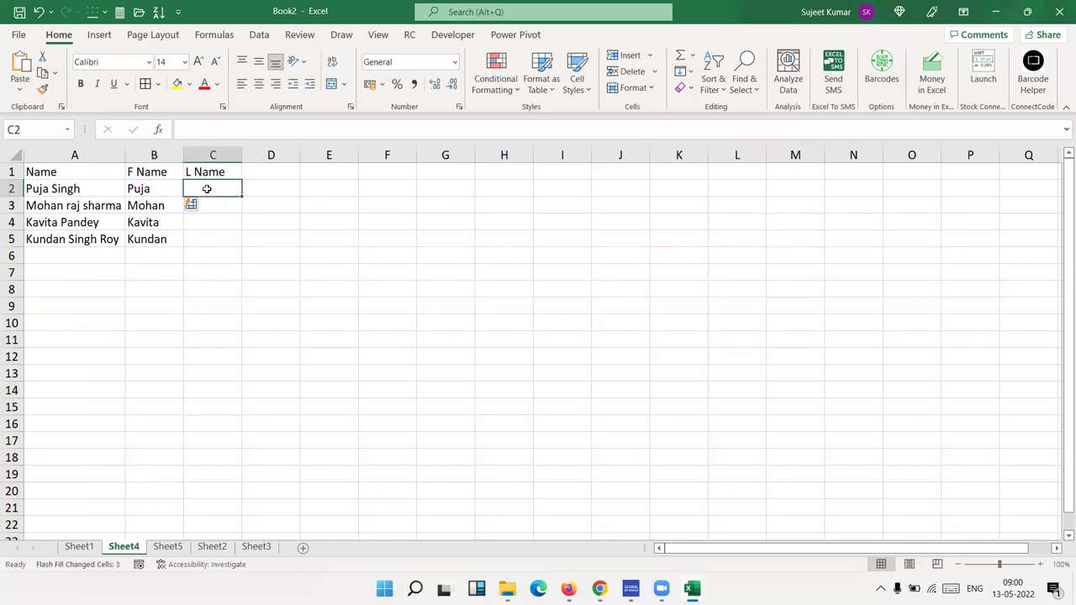
type("singh")
key("Return")
left_click(205, 189)
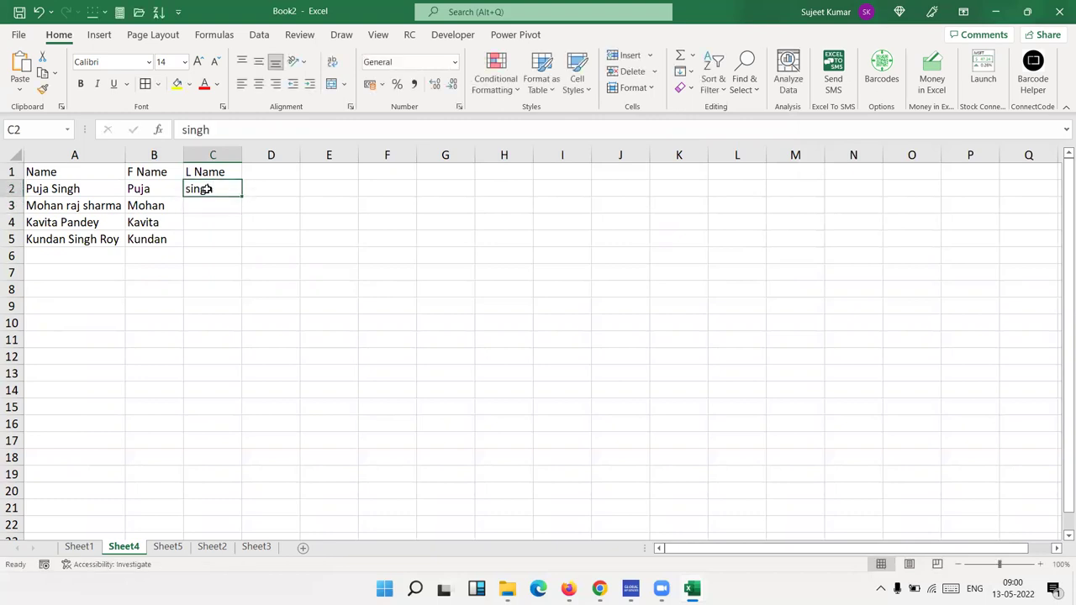
left_click(690, 88)
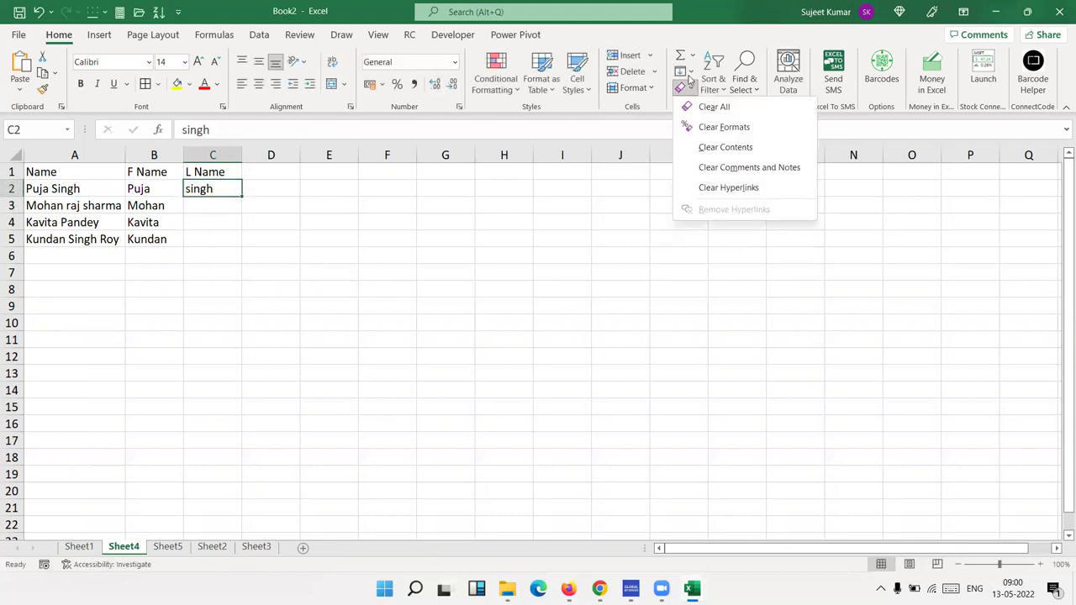
left_click(689, 74)
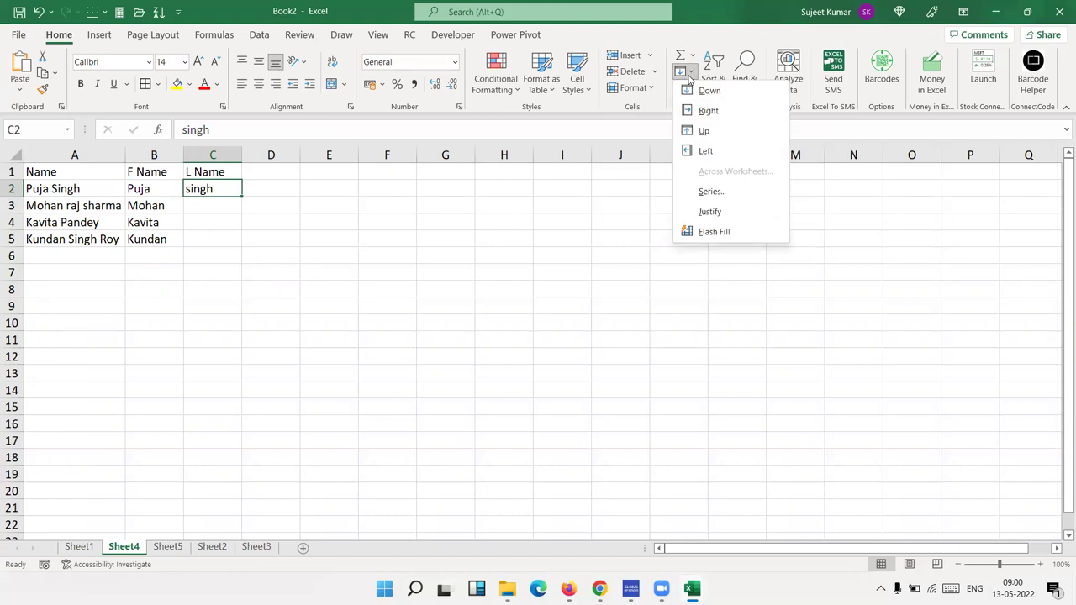
left_click(712, 231)
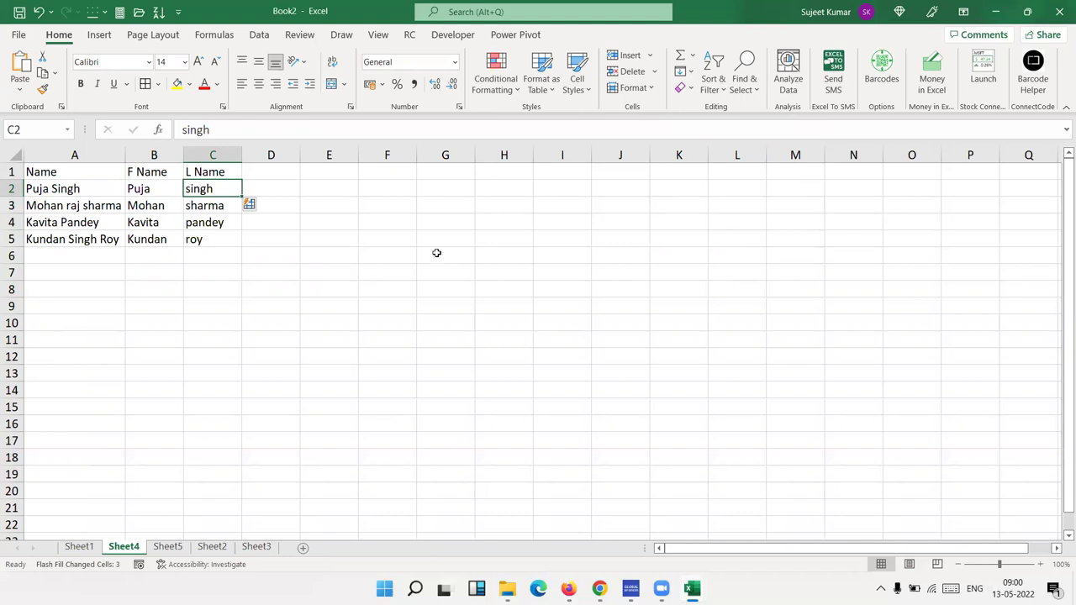
left_click(325, 172)
Step: Add a date header in E1, 1/5 in E2, and =E2+60 filled down to E9
type("Data")
key("Return")
type("1/5")
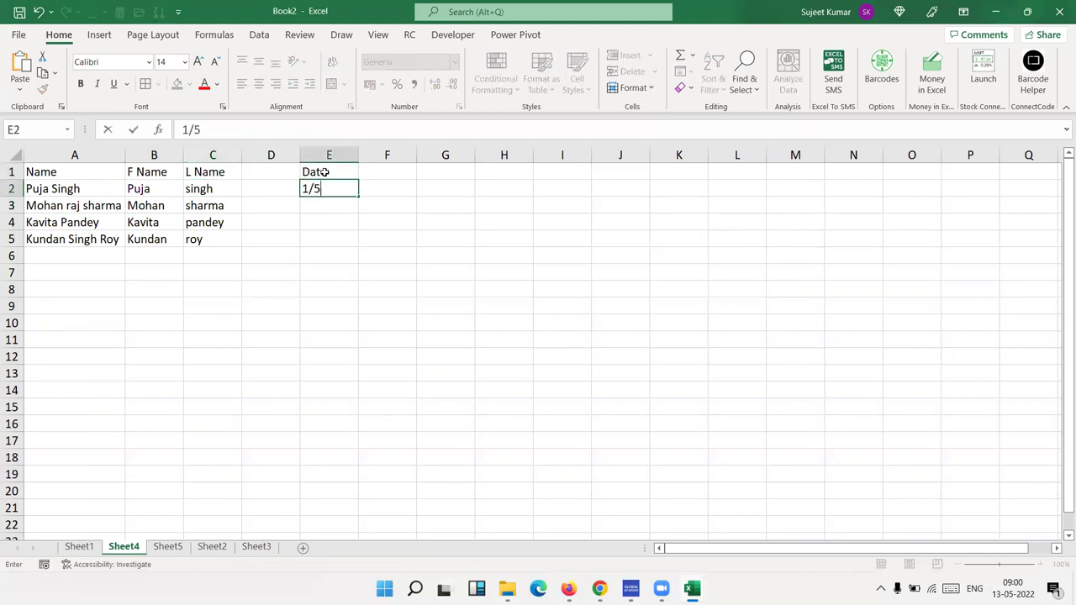
key("Return")
type("=")
key("Up")
type("+60")
key("Return")
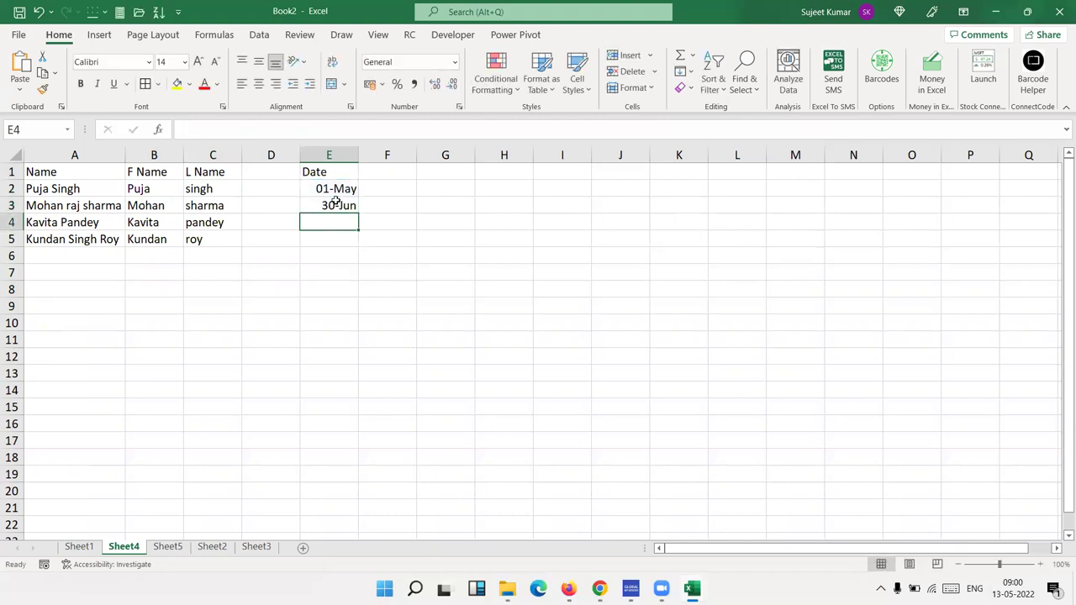
left_click_drag(327, 207, 334, 304)
key("ctrl+d")
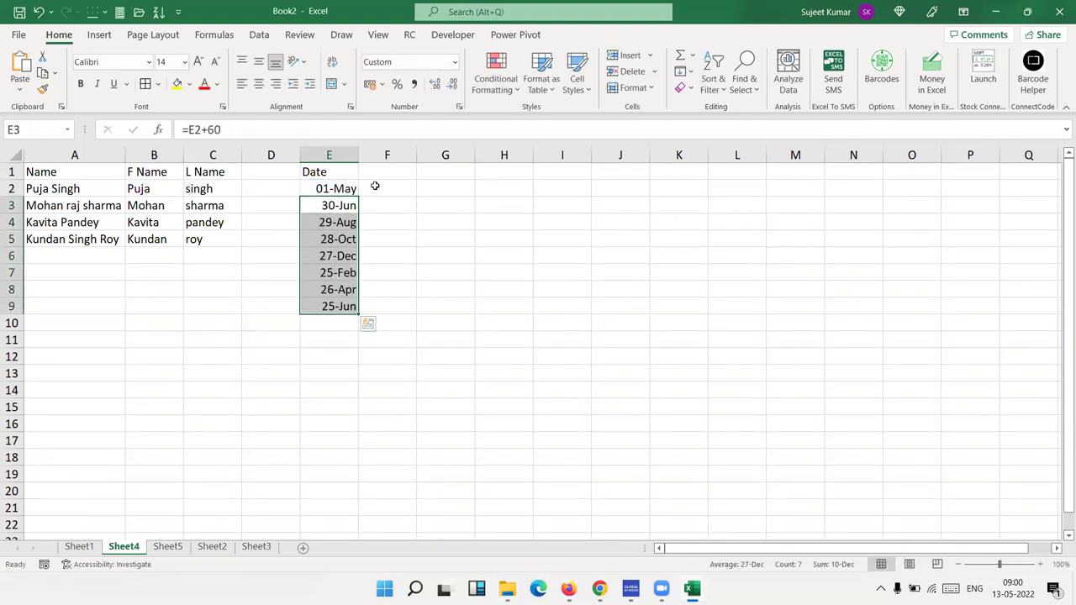
Step: Enter May in F2 and Flash Fill month names down F2:F9
left_click(376, 186)
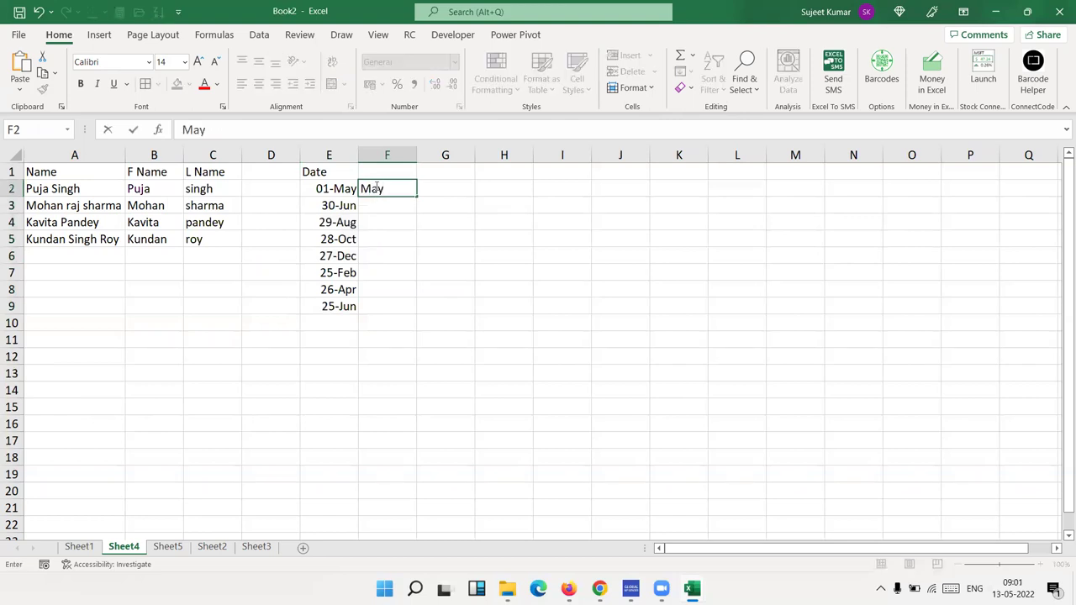
key("Return")
left_click(376, 188)
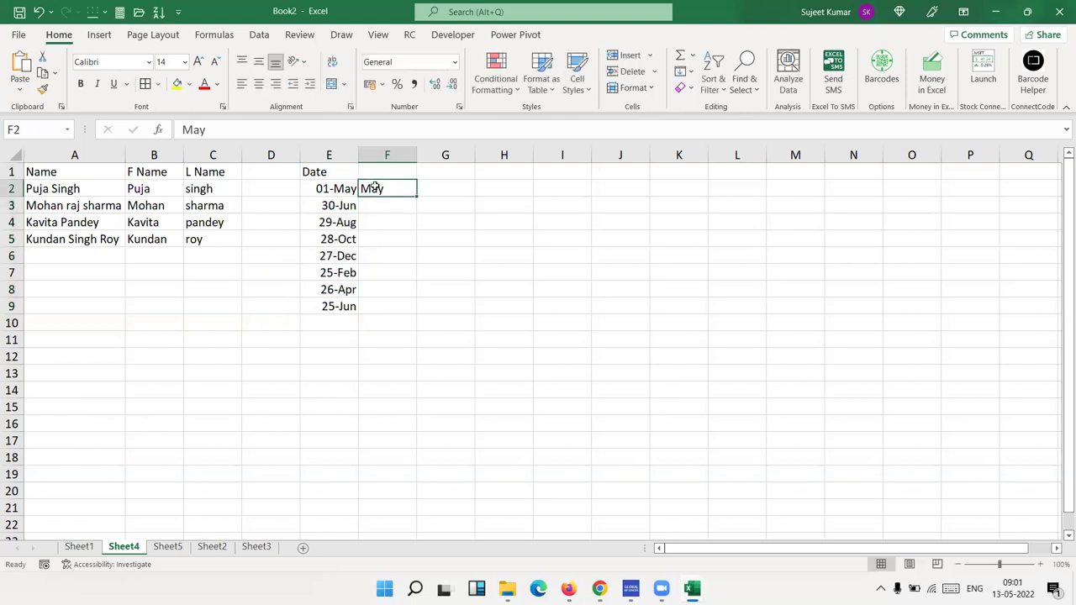
left_click(685, 71)
left_click(723, 234)
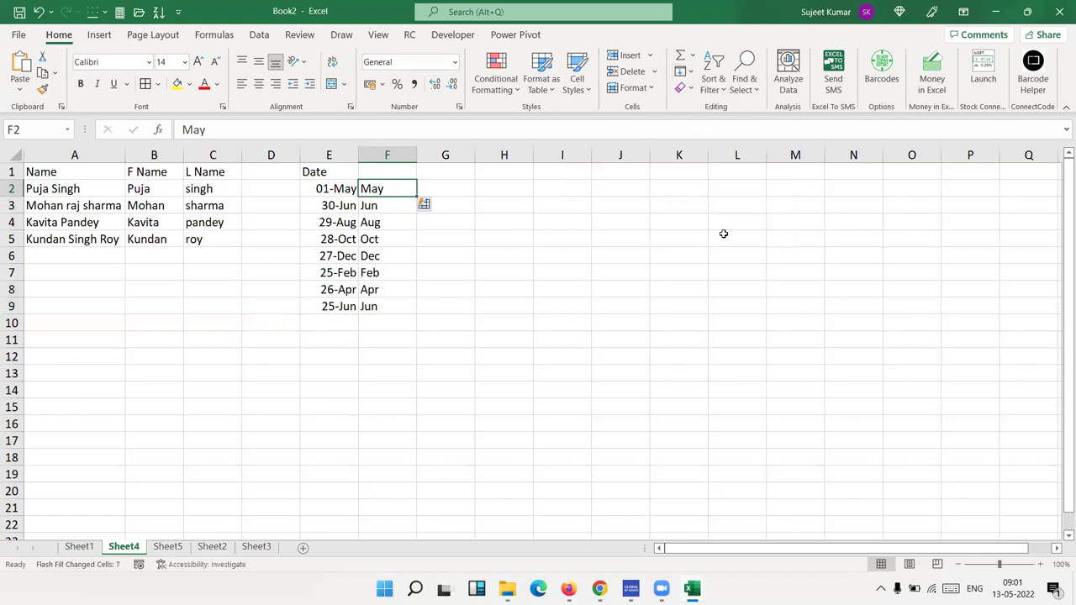
Step: Enter 1321, 9632, 2541 and 3632 in H2:H5
left_click(518, 188)
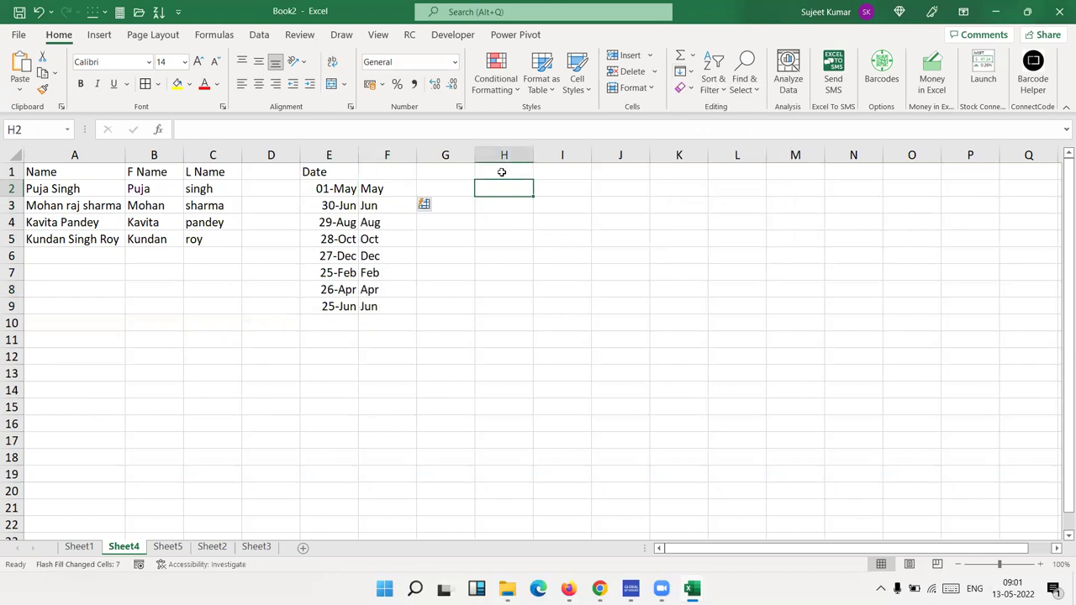
type("1321")
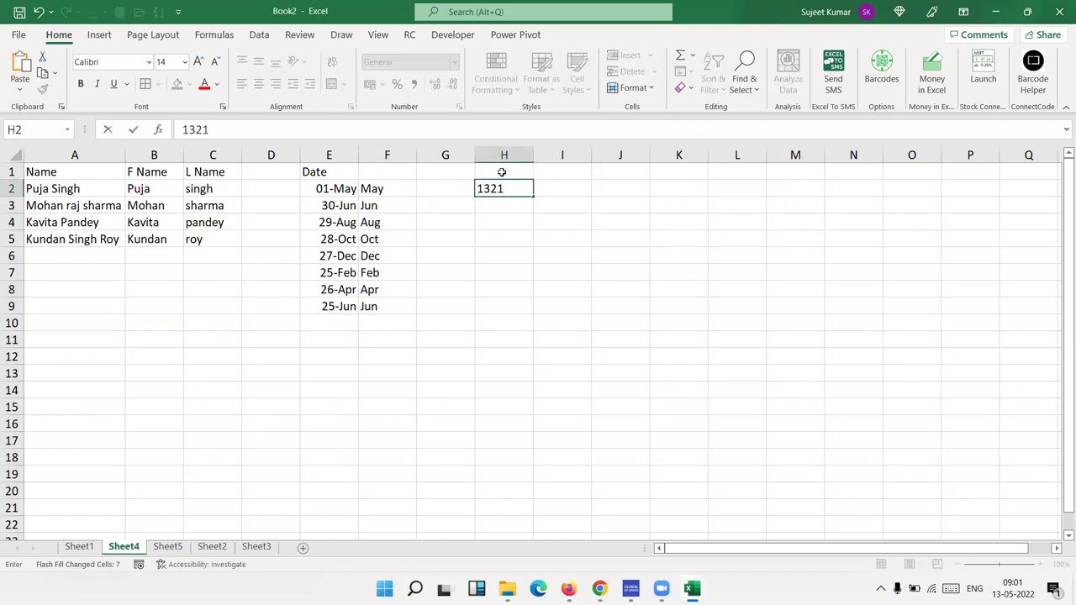
key("Return")
type("9632")
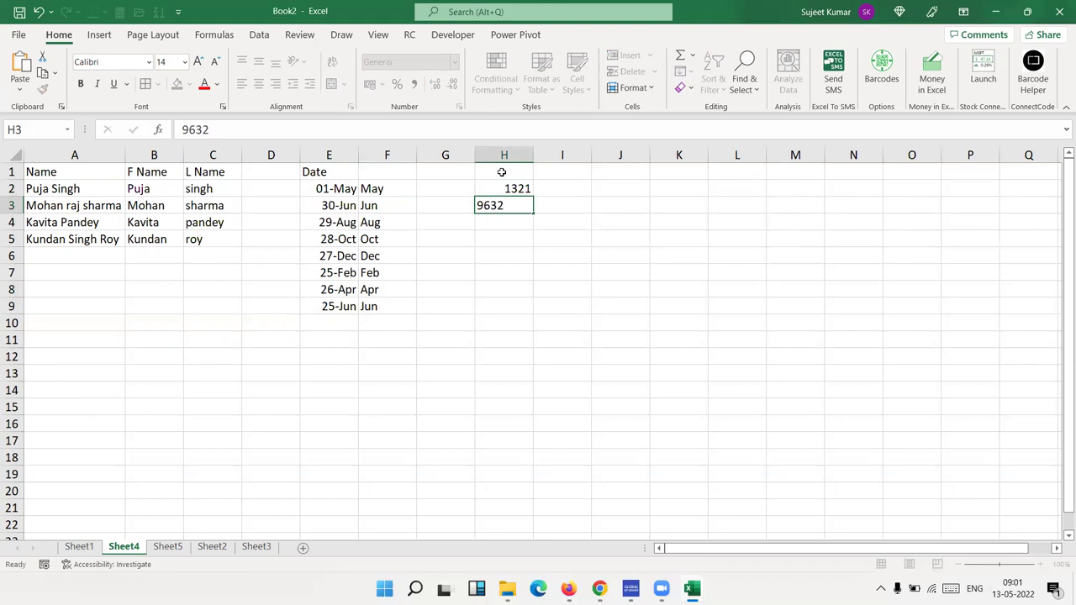
key("Return")
type("2541")
key("Return")
type("3632")
key("Return")
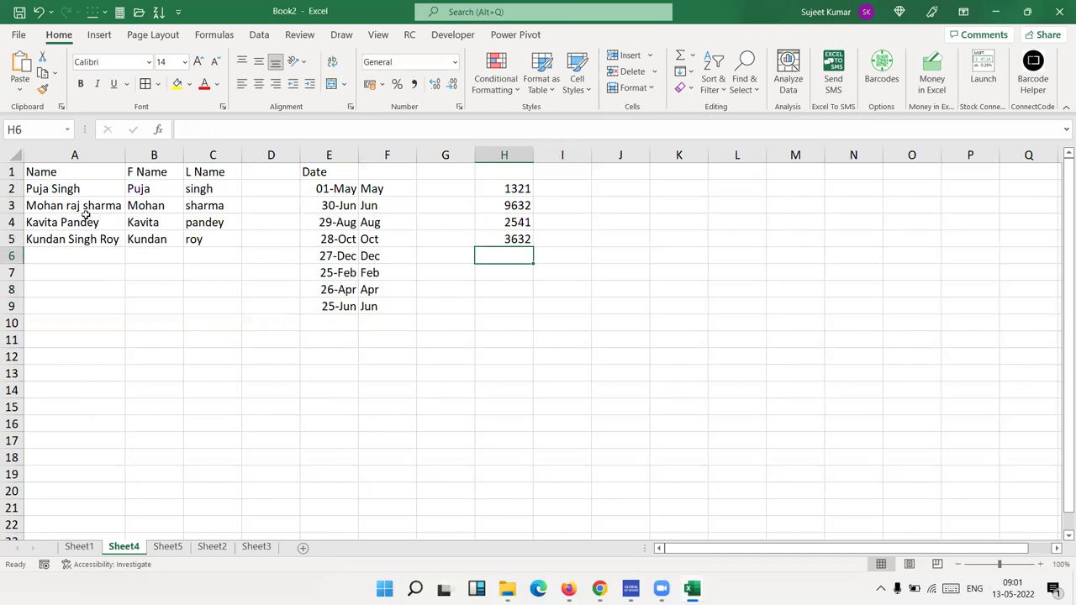
Step: Enter 13 in I2 and Flash Fill the first two digits into I2:I5
left_click(564, 189)
type("12")
key("Return")
left_click(563, 189)
type("13")
key("Return")
left_click(563, 189)
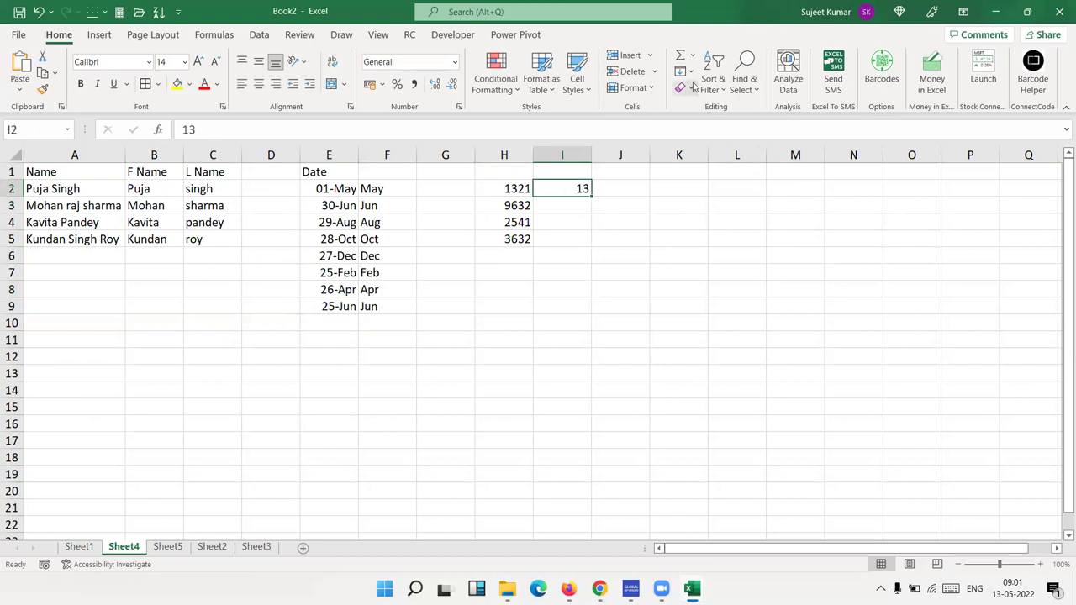
left_click(685, 71)
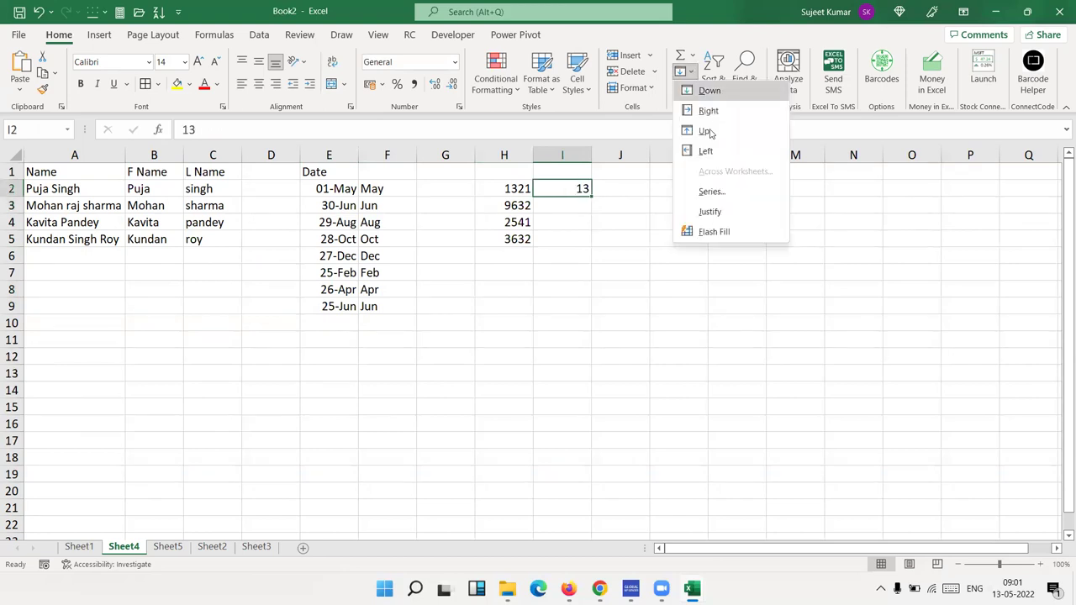
left_click(723, 233)
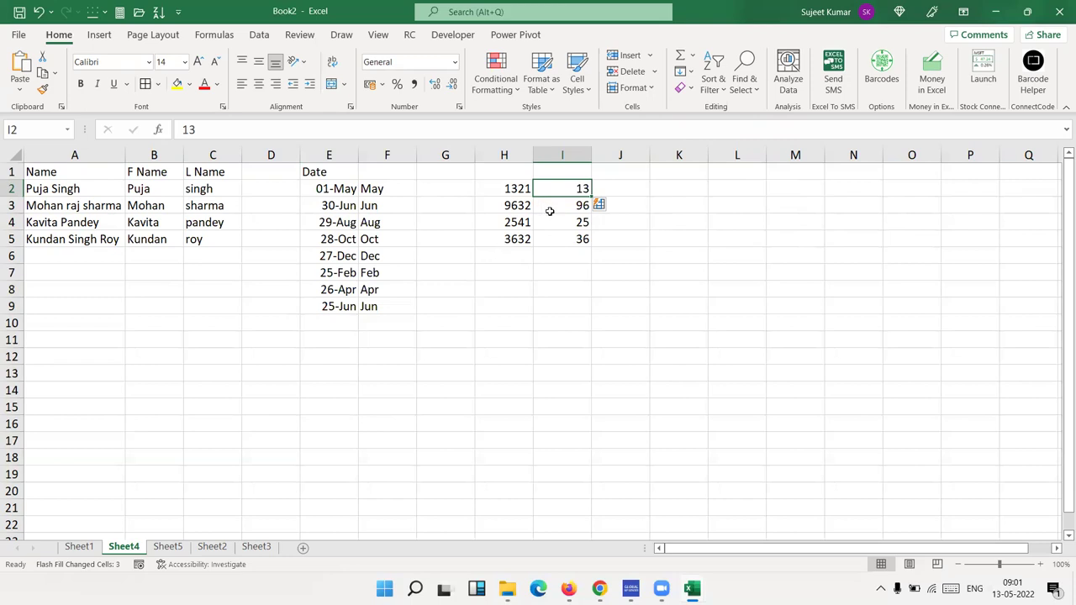
Step: Enter the decimals 12.36, 96.32, 36.85, 31.36 and a fifth value in K2:K6
key("Right")
key("Right")
type("12.36")
key("Return")
type("96.32")
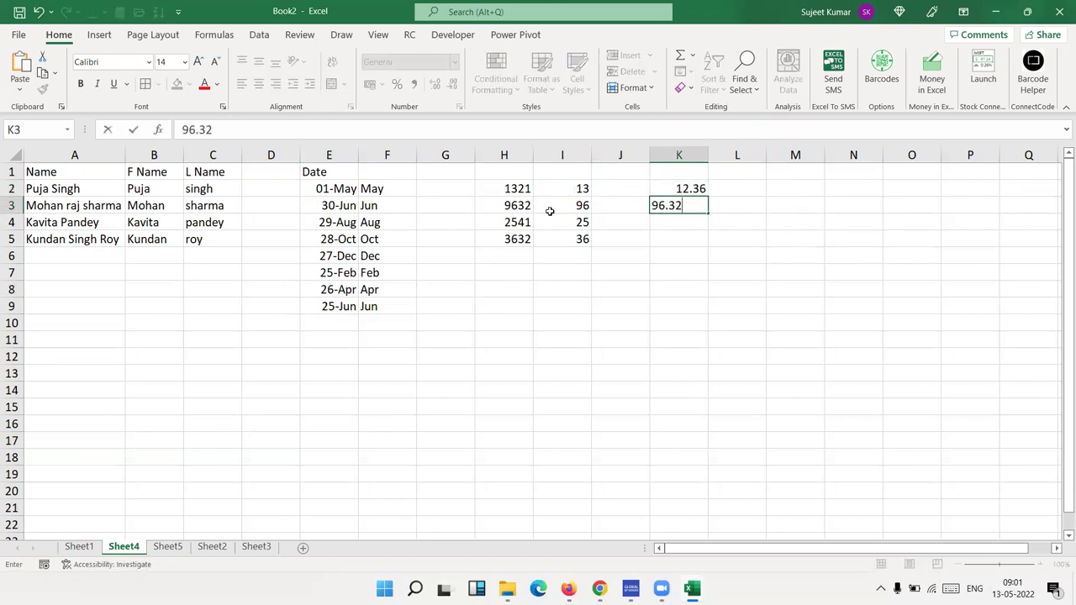
key("Return")
type("36.85")
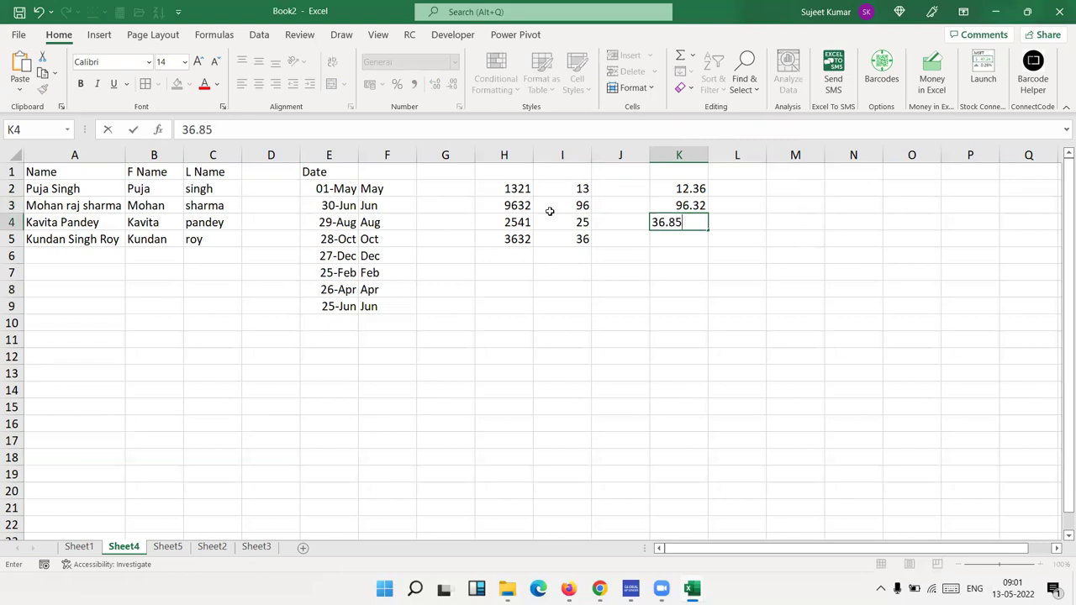
key("Return")
type("31.36")
key("Return")
type("96.32")
key("Return")
key("Up")
Step: Enter 0.36 in L2 and Flash Fill the decimal parts down L2:L6
key("ctrl+Up")
key("Right")
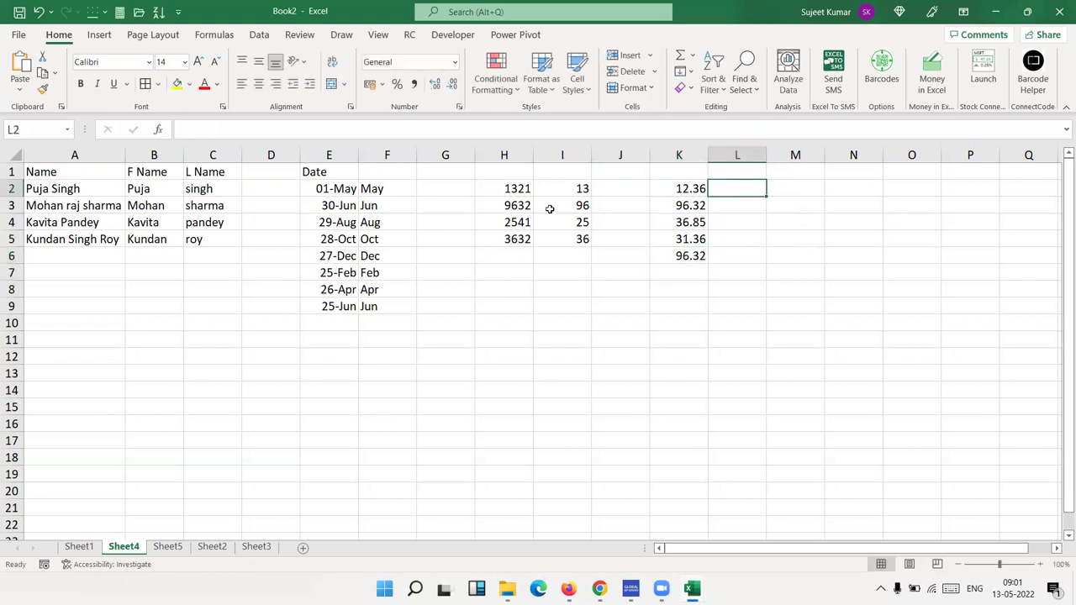
type("0.36")
key("Return")
key("Up")
left_click(688, 72)
left_click(731, 233)
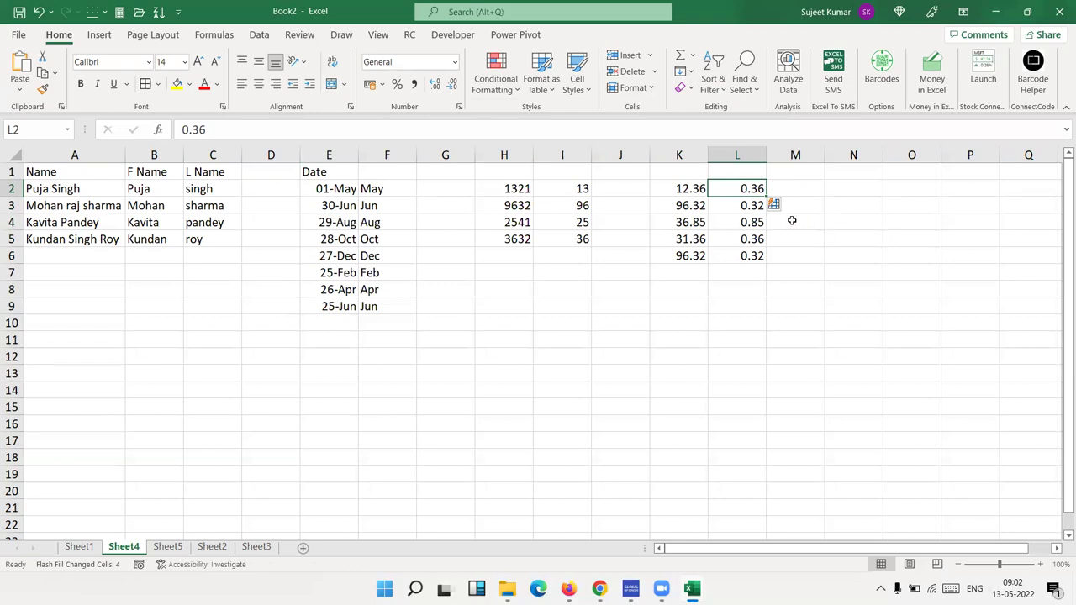
left_click(692, 74)
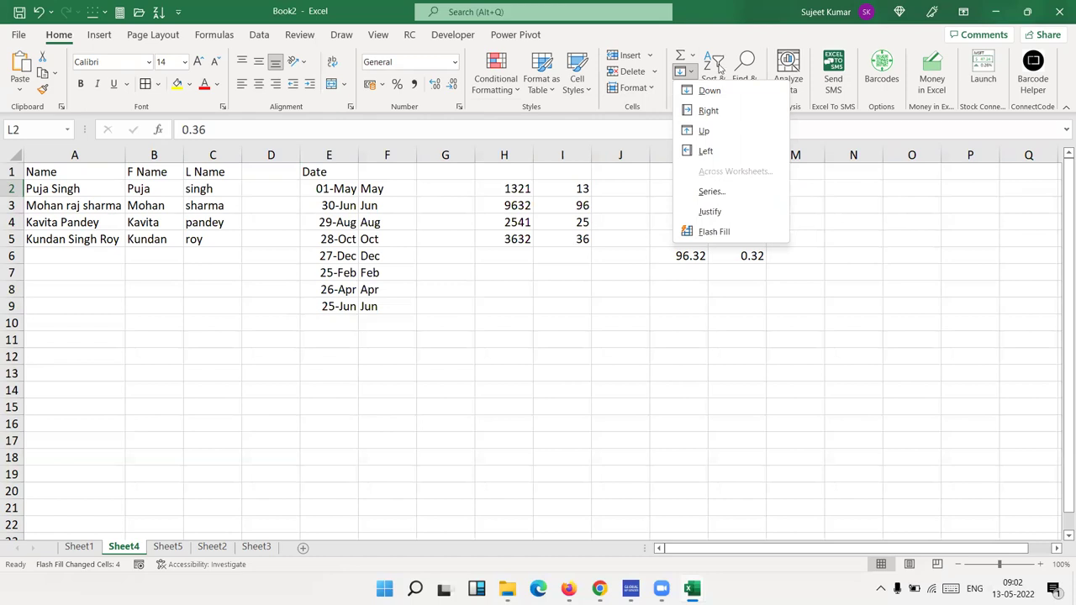
key("Escape")
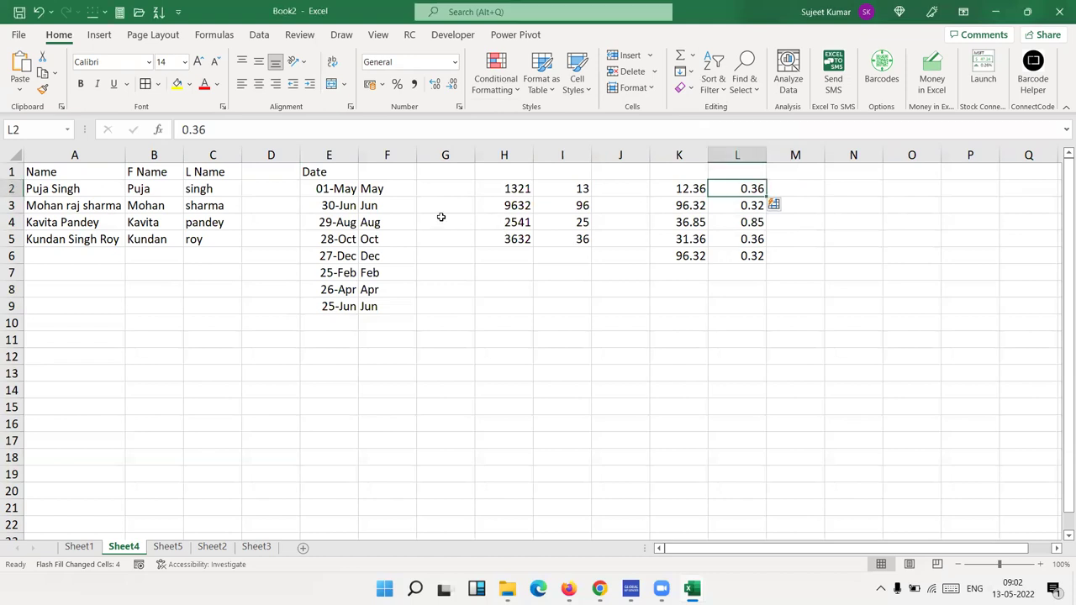
left_click(376, 206)
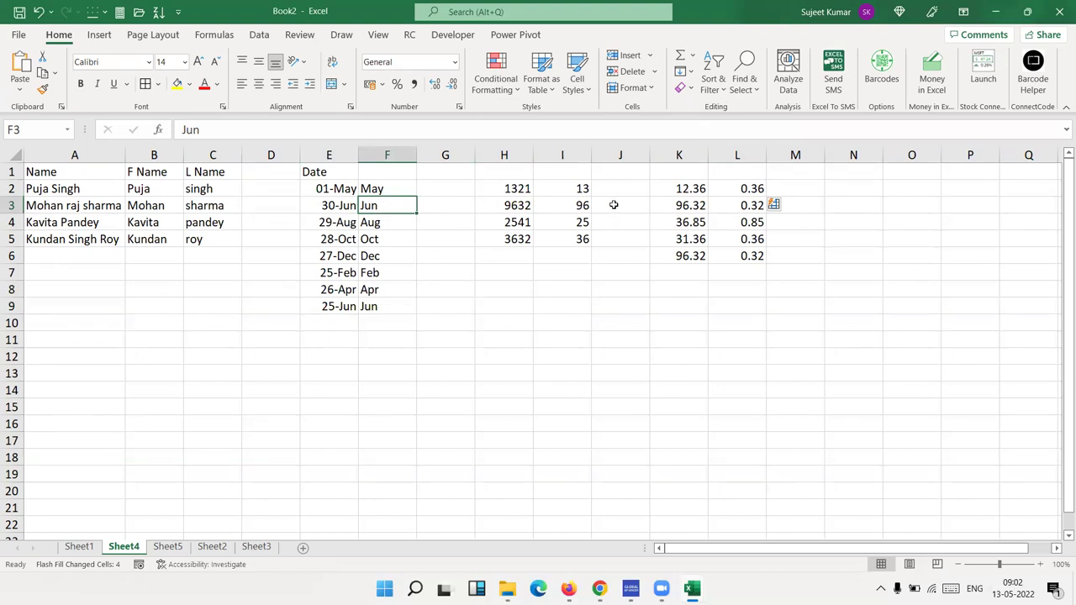
Step: Copy the H2:H5 numbers into column O and enter 2121 in O2
left_click_drag(582, 195, 584, 239)
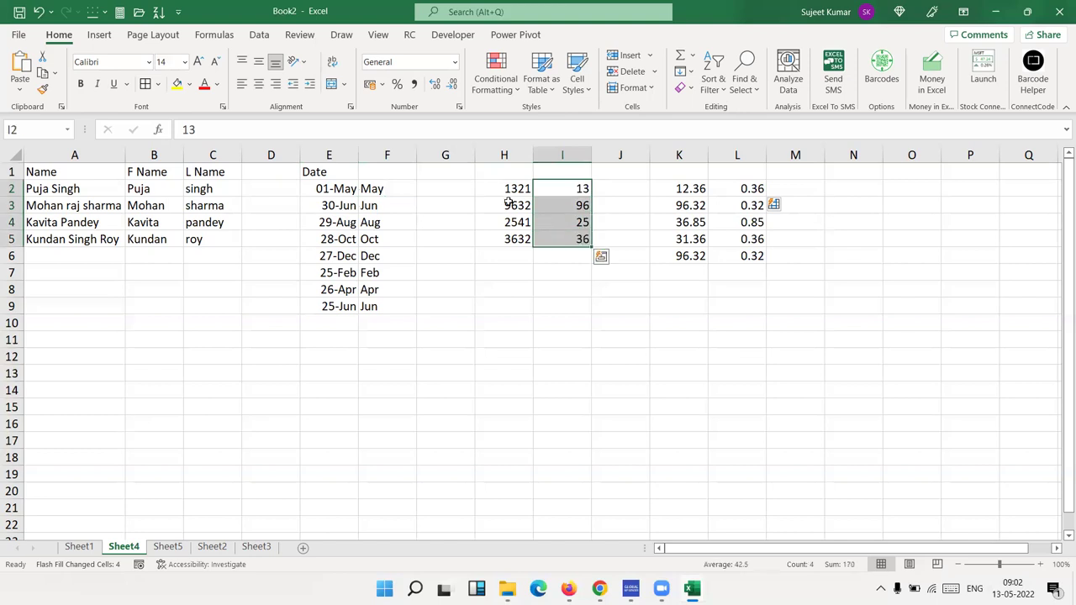
left_click_drag(511, 188, 512, 239)
key("ctrl+c")
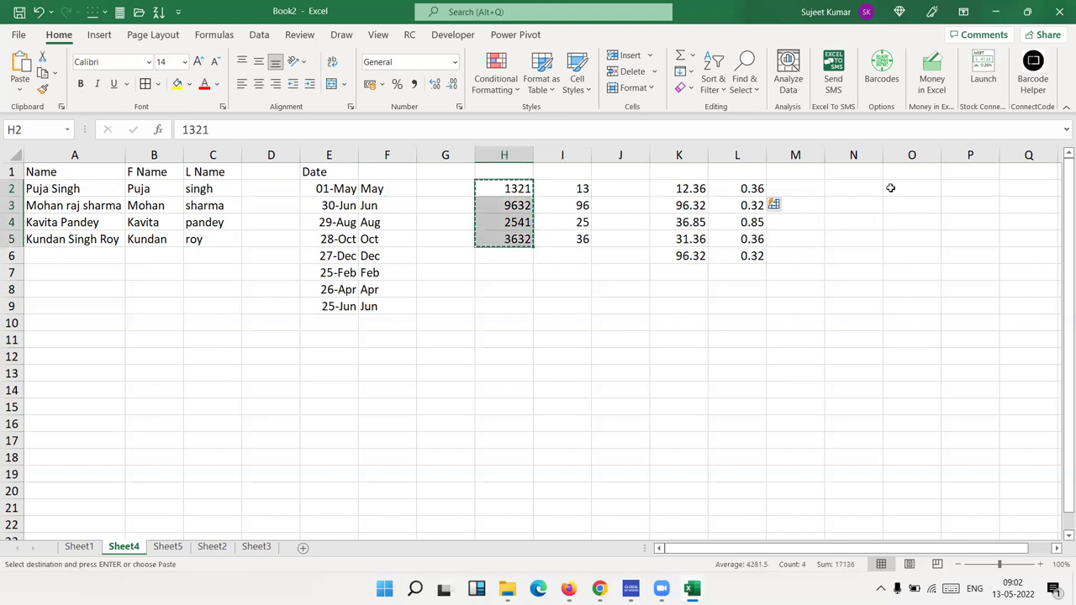
left_click(891, 188)
key("ctrl+v")
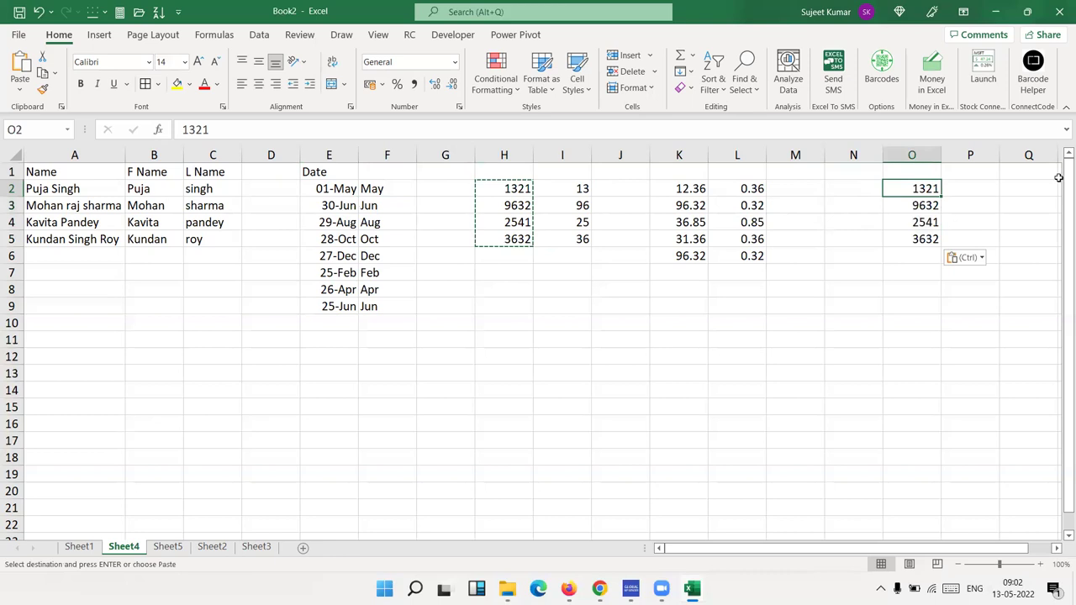
type("2121")
key("Return")
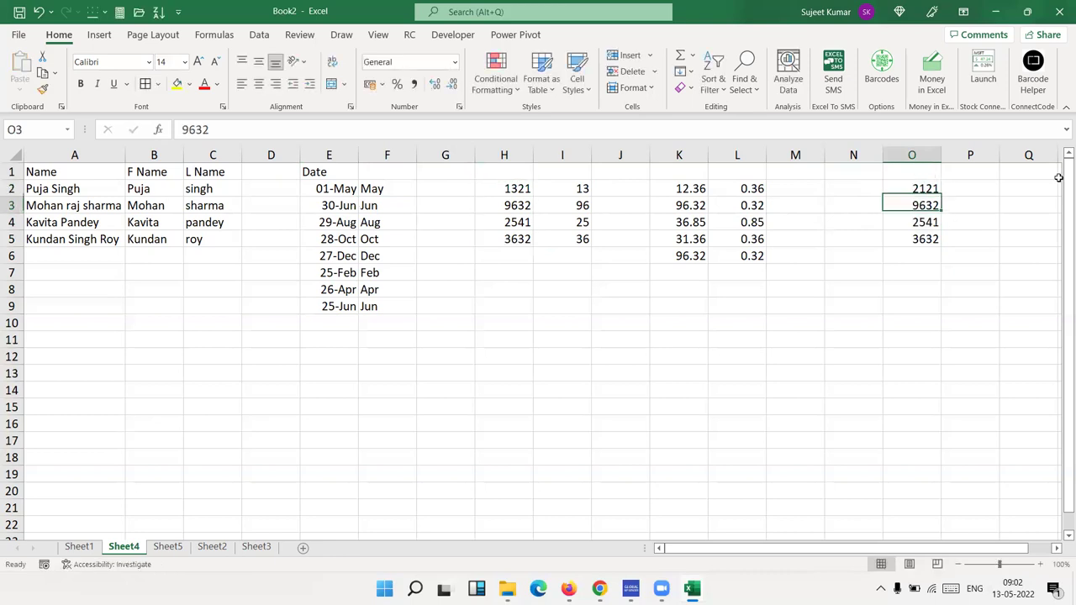
Step: Enter 21 in P2 as the example and Flash Fill column P
key("Up")
key("Right")
type("21")
key("Return")
key("Up")
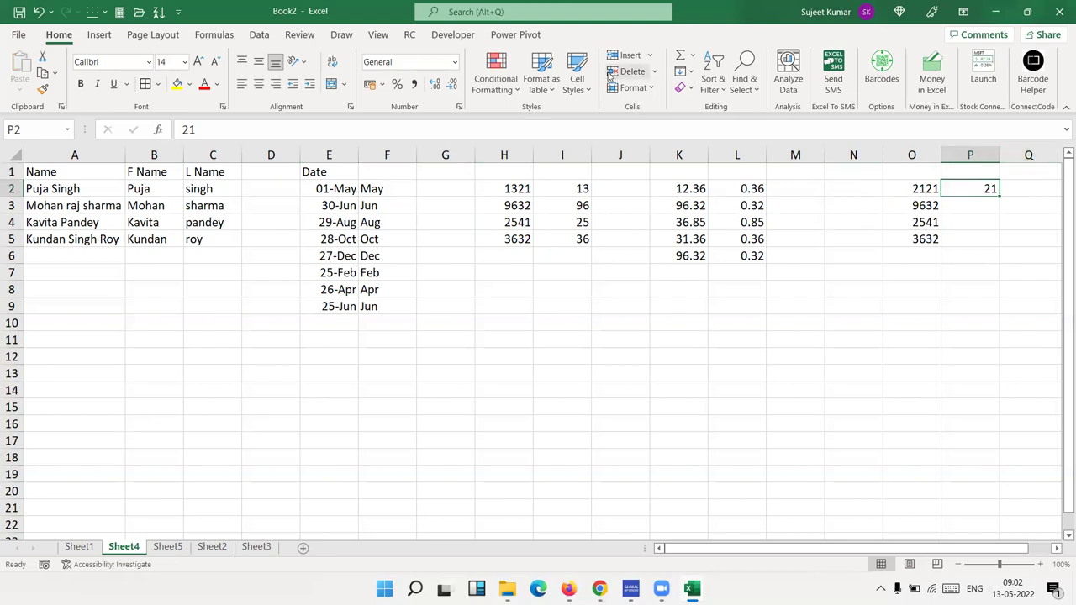
left_click(689, 72)
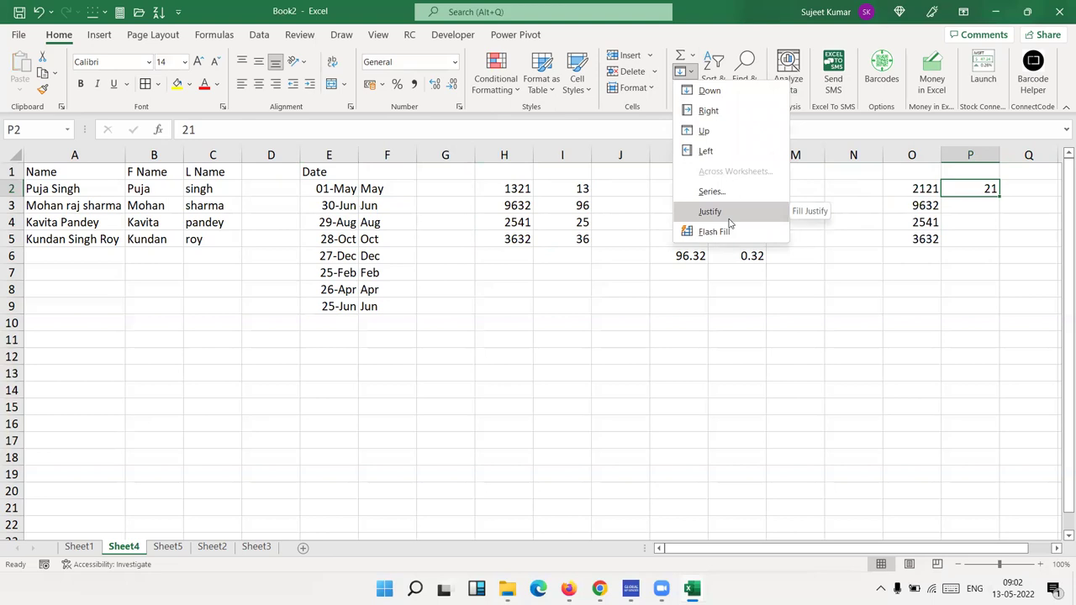
left_click(728, 241)
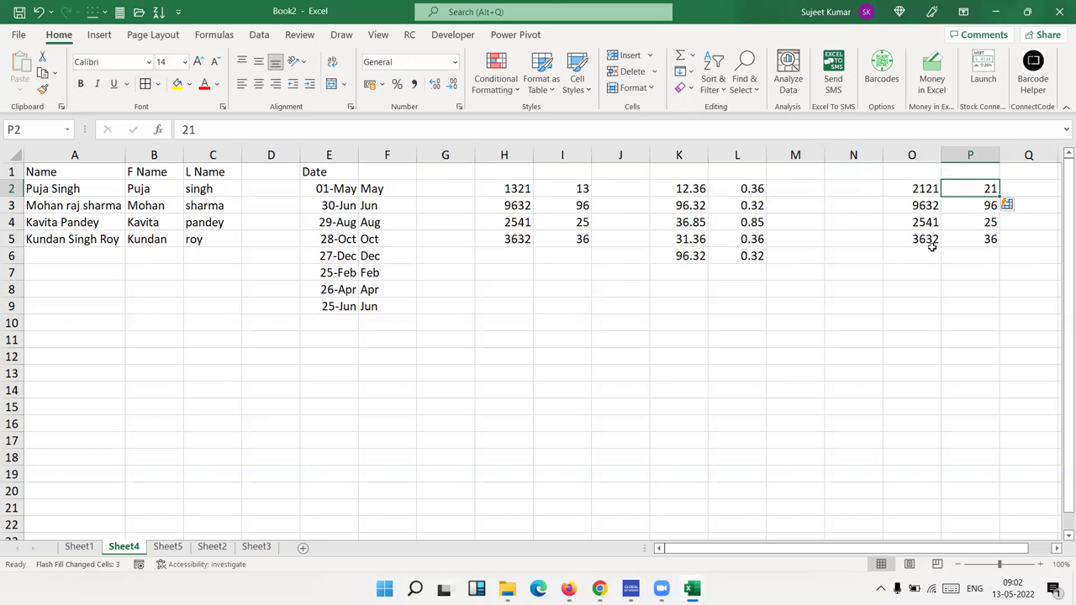
Step: Clear P3:P5, use 32 in P3 as the new example, delete P2, and Flash Fill again
left_click_drag(962, 235, 970, 204)
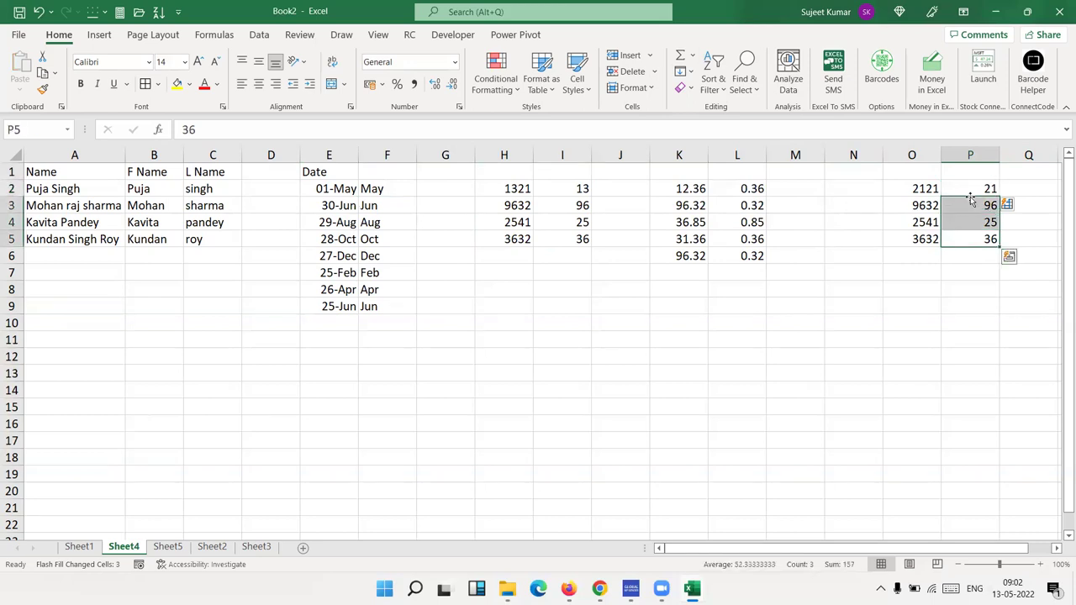
key("Delete")
left_click(970, 199)
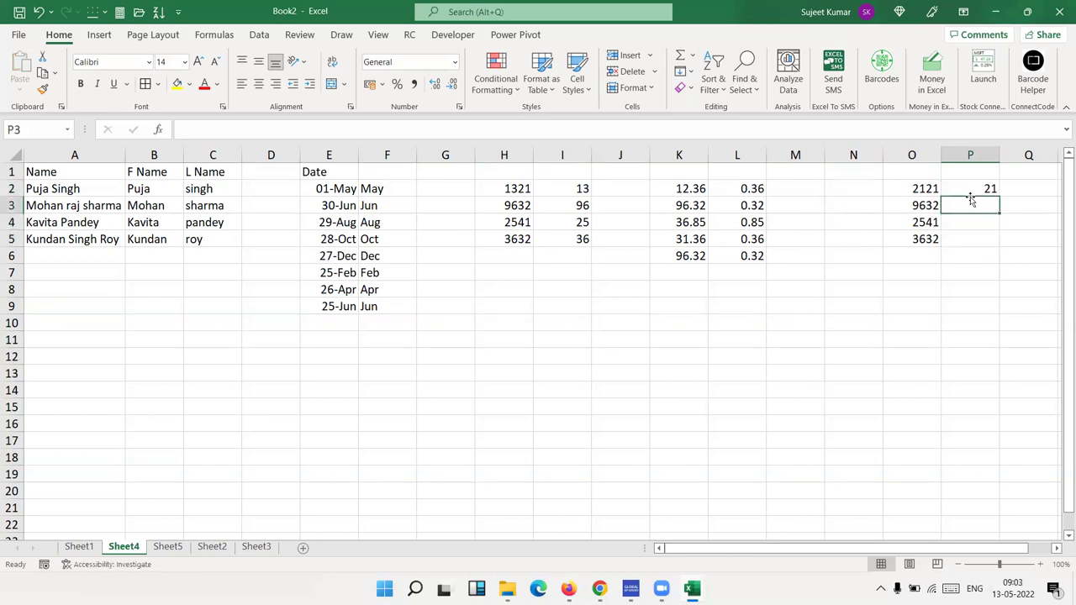
type("32")
key("Return")
key("Up")
key("Up")
key("Delete")
key("Down")
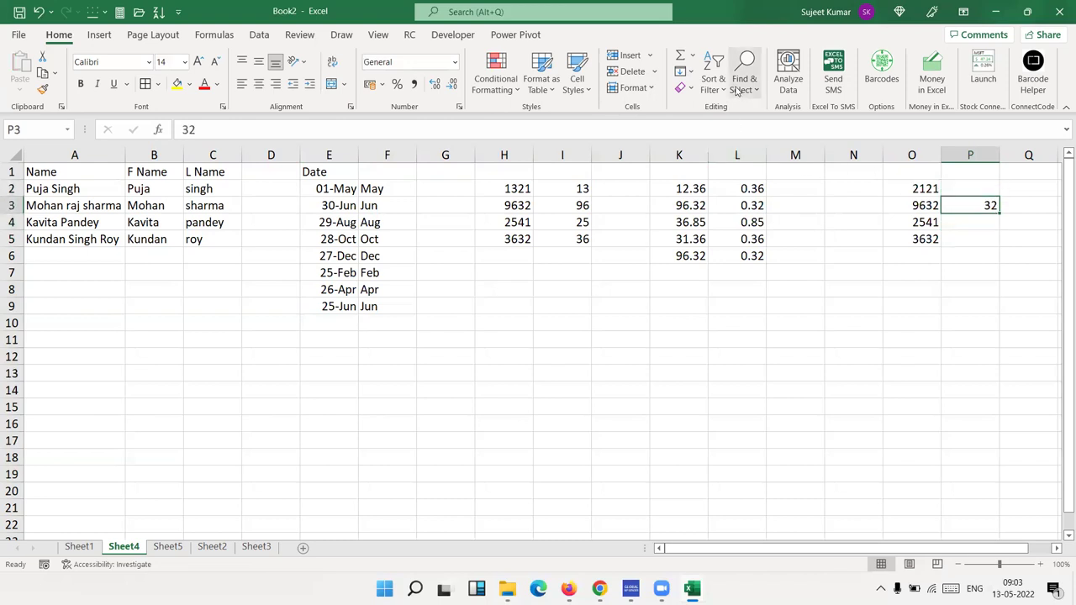
left_click(688, 72)
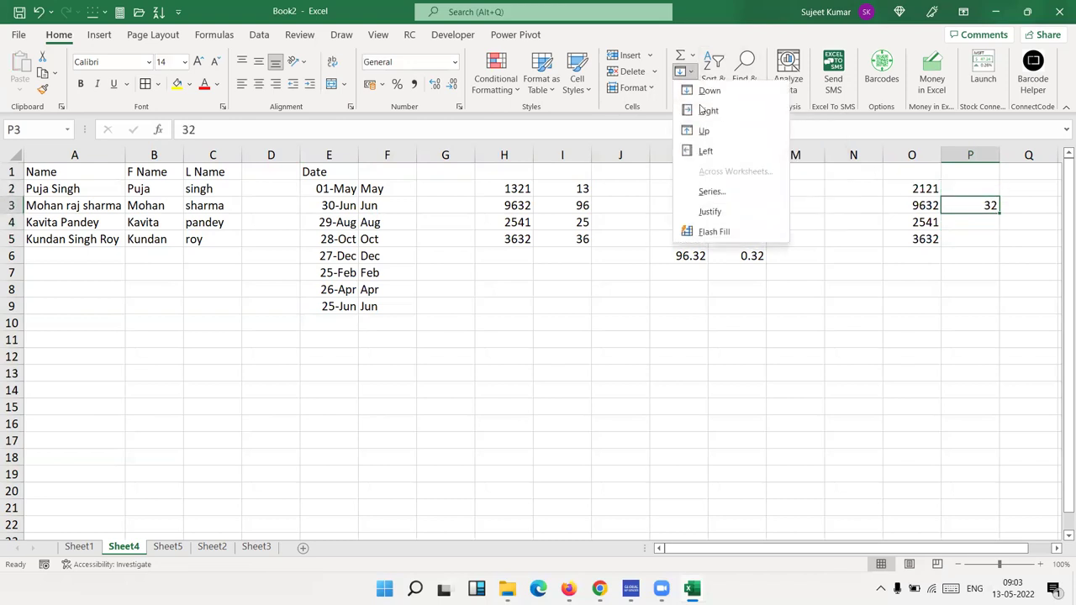
left_click(721, 229)
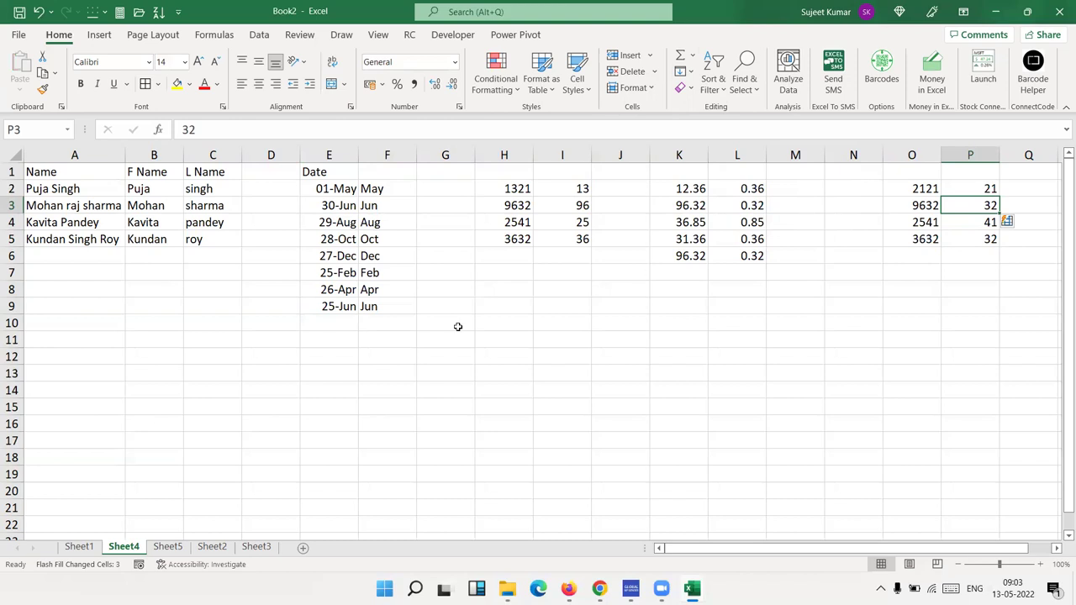
left_click(177, 401)
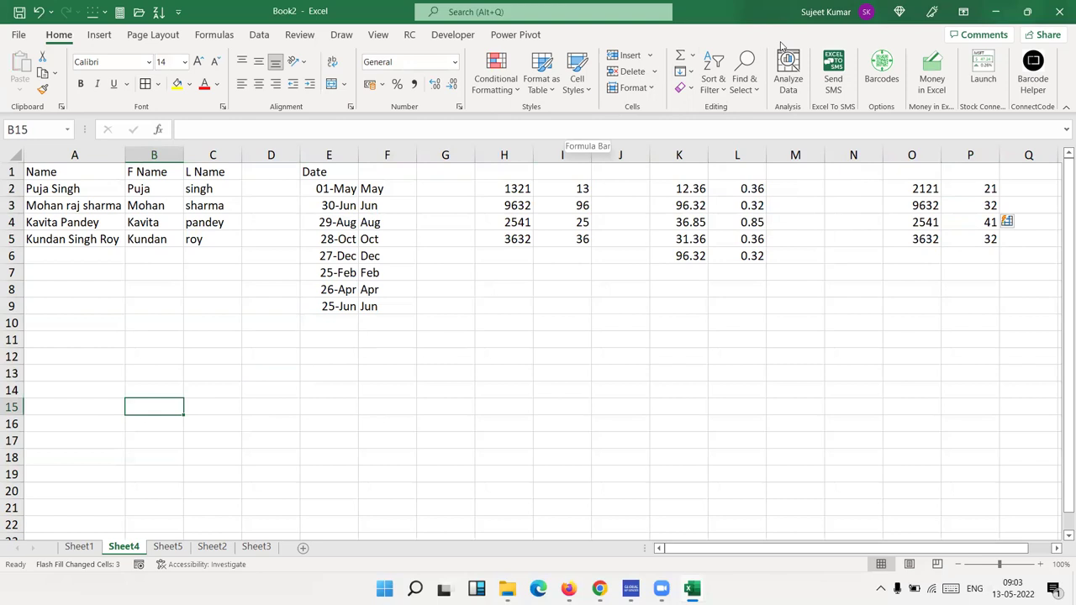
Step: Fill the name table A1:C5 with yellow, then delete columns A:C and undo
left_click(1002, 36)
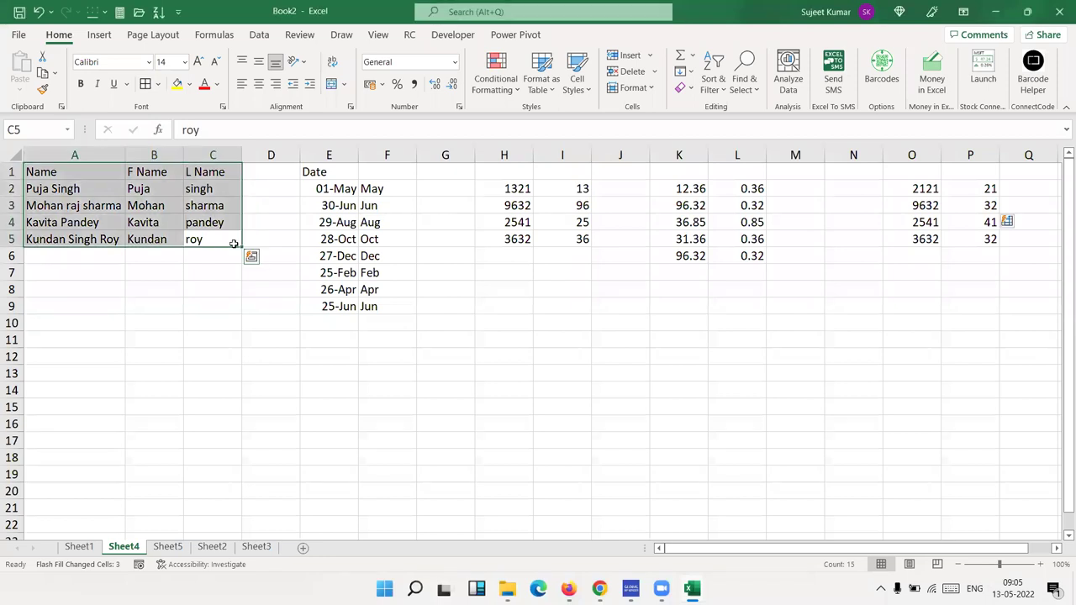
left_click(176, 84)
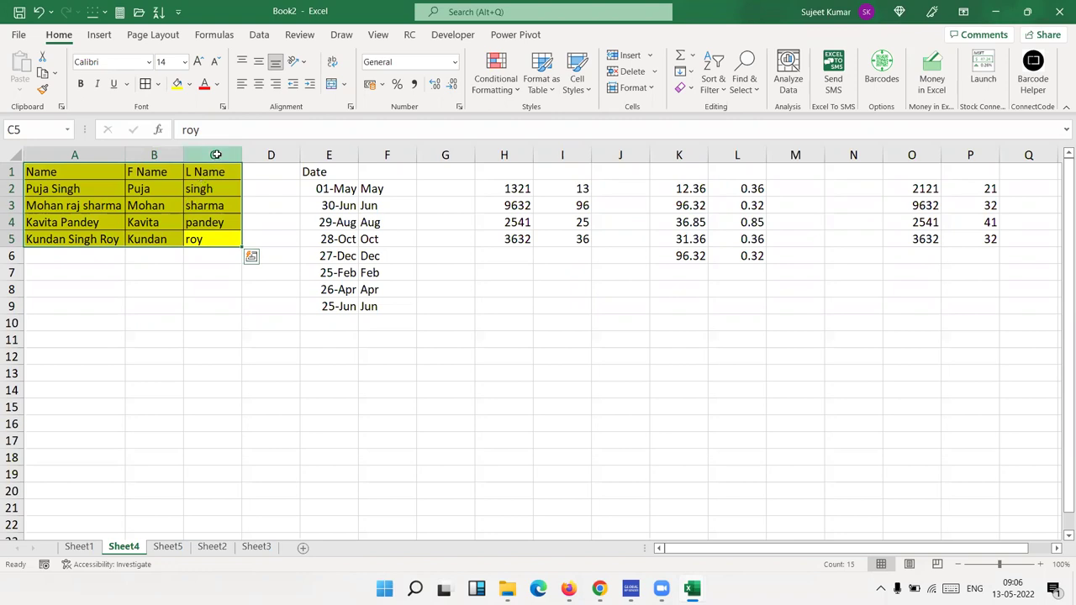
left_click_drag(212, 155, 50, 154)
right_click(117, 186)
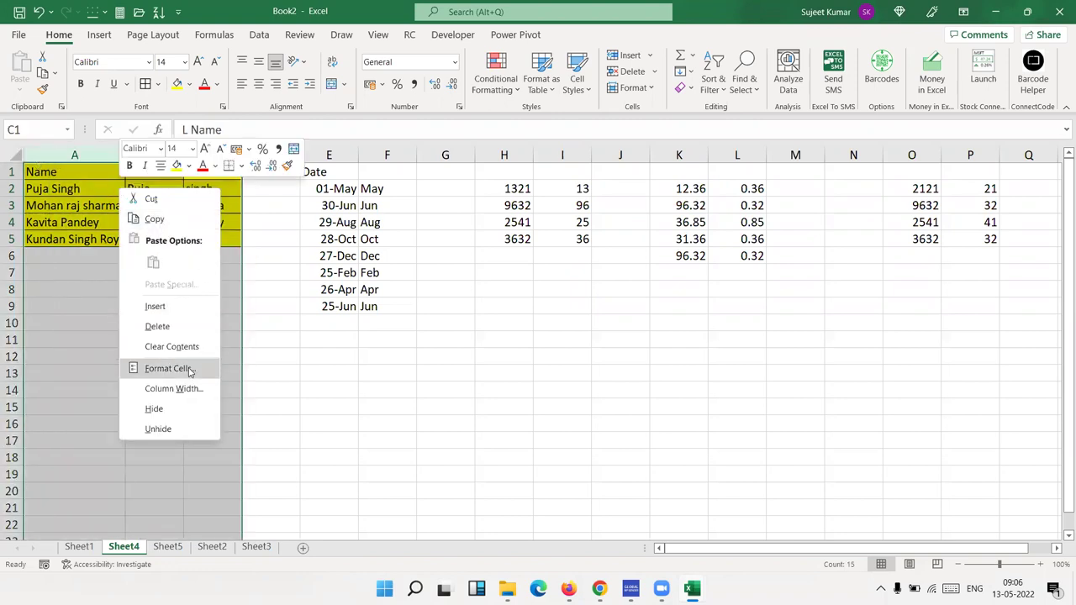
left_click(189, 330)
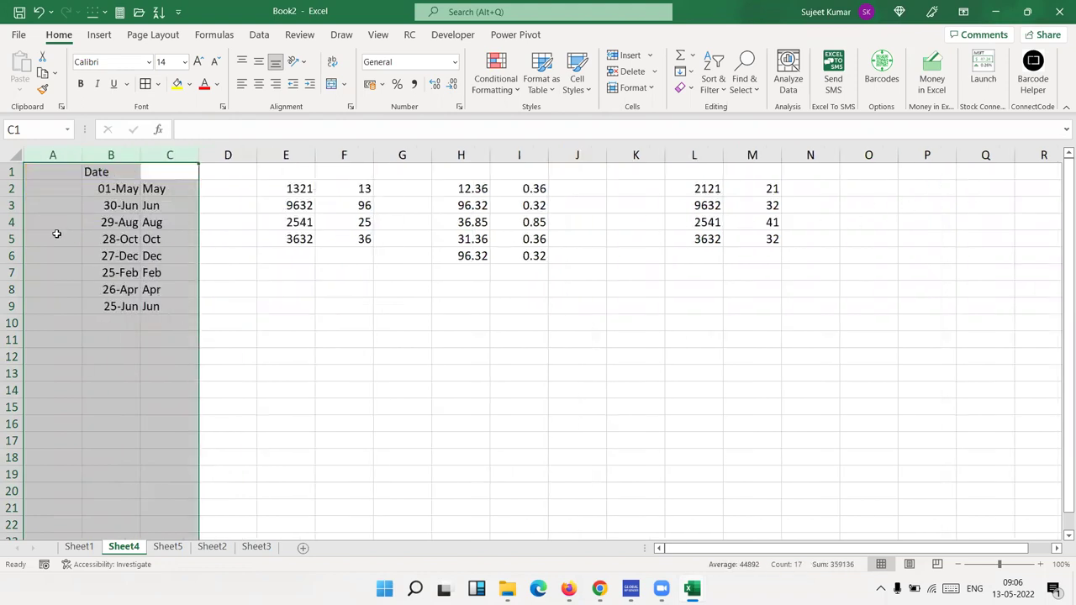
key("ctrl+z")
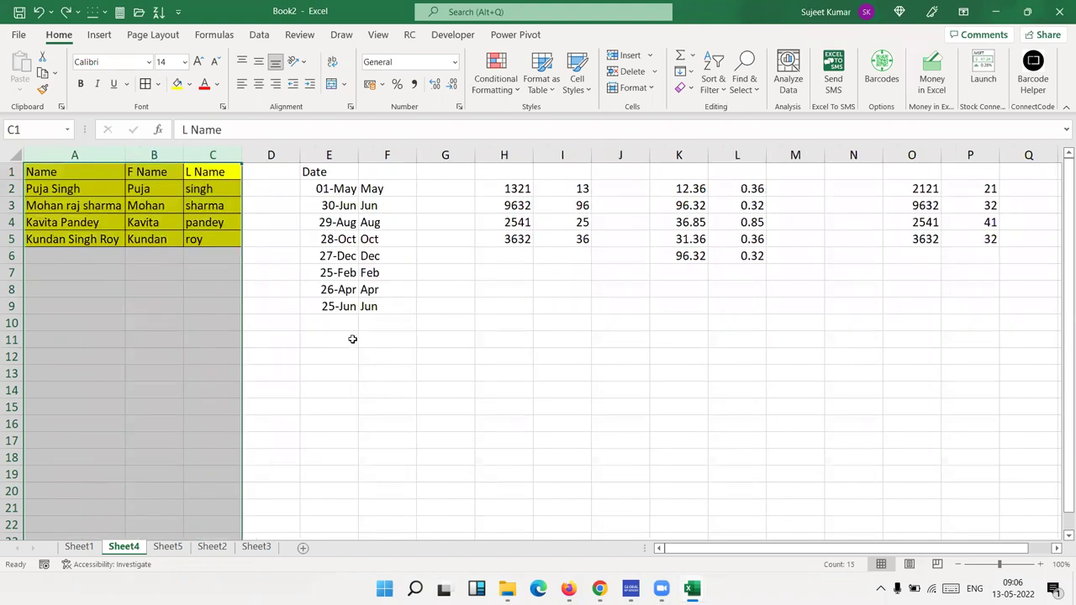
Step: Enter =A2 in E11, delete columns A:C to break the reference, then undo
left_click(350, 338)
type("=")
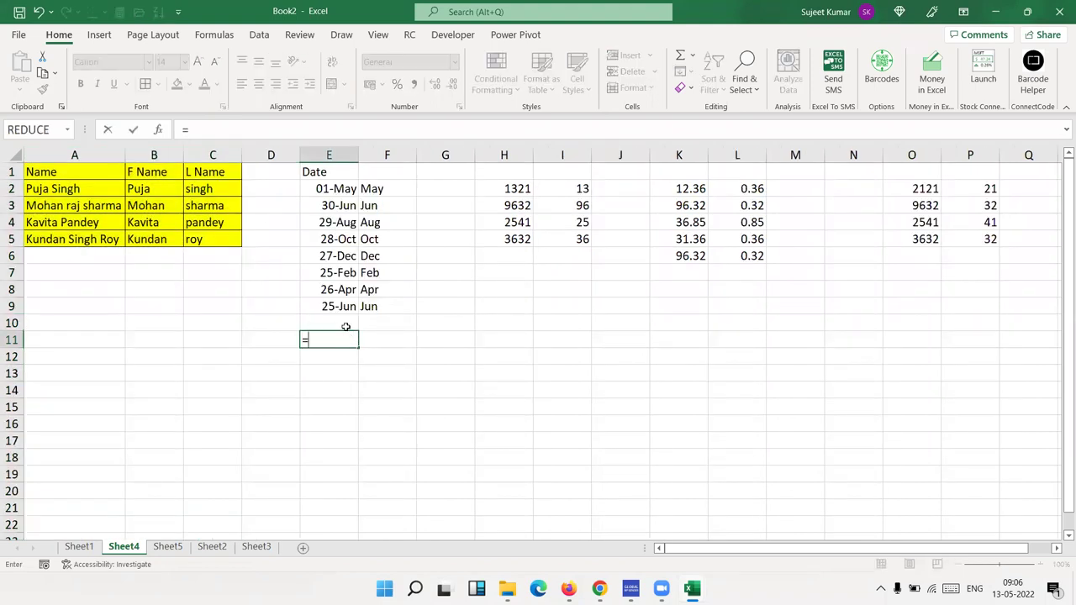
left_click(77, 190)
key("Return")
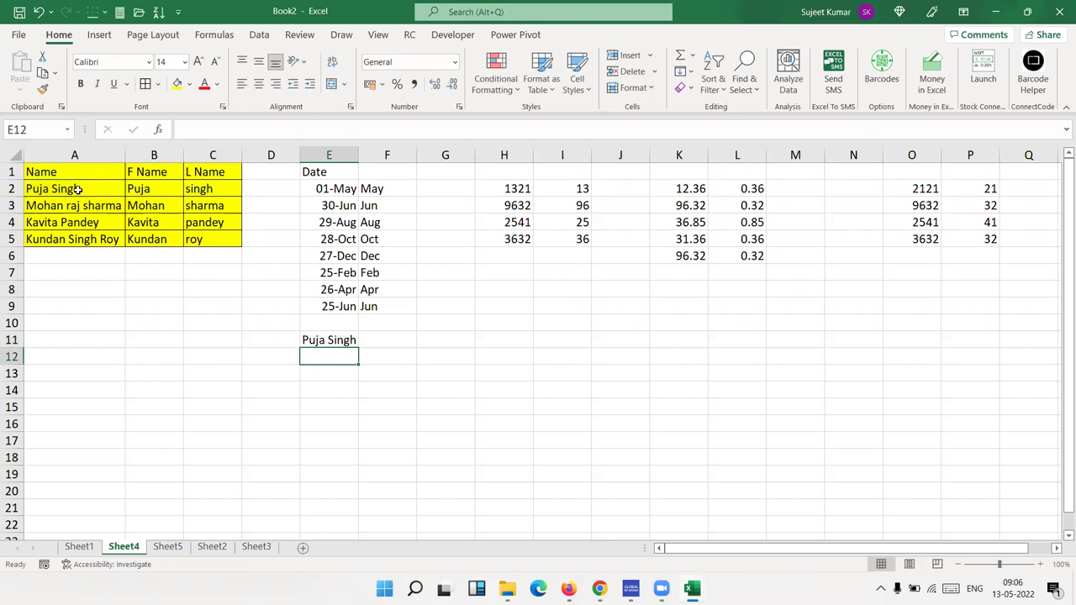
left_click_drag(74, 156, 213, 160)
key("ctrl+minus")
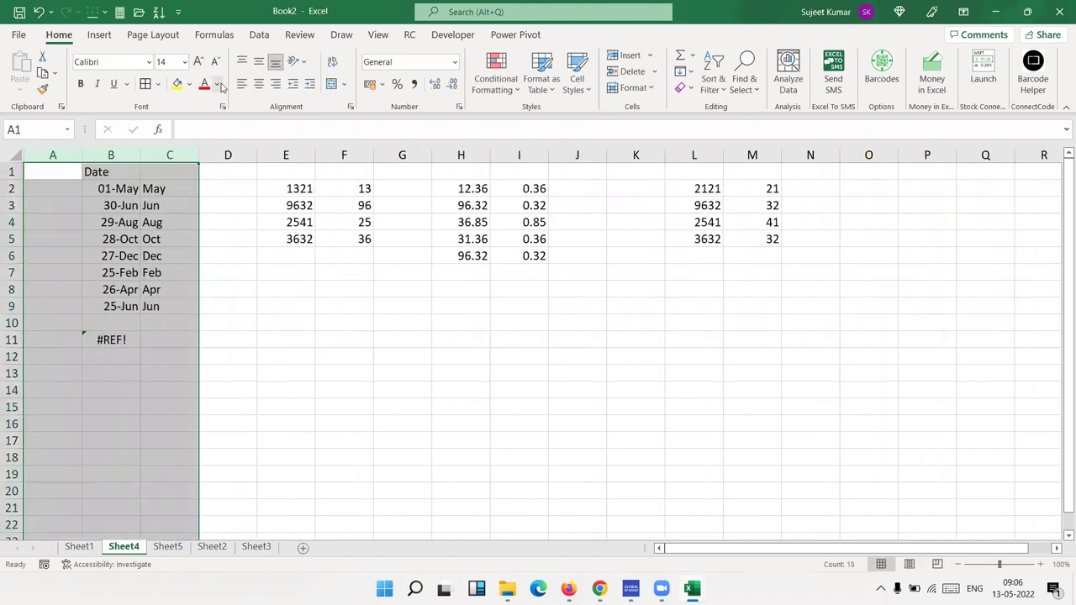
key("ctrl+z")
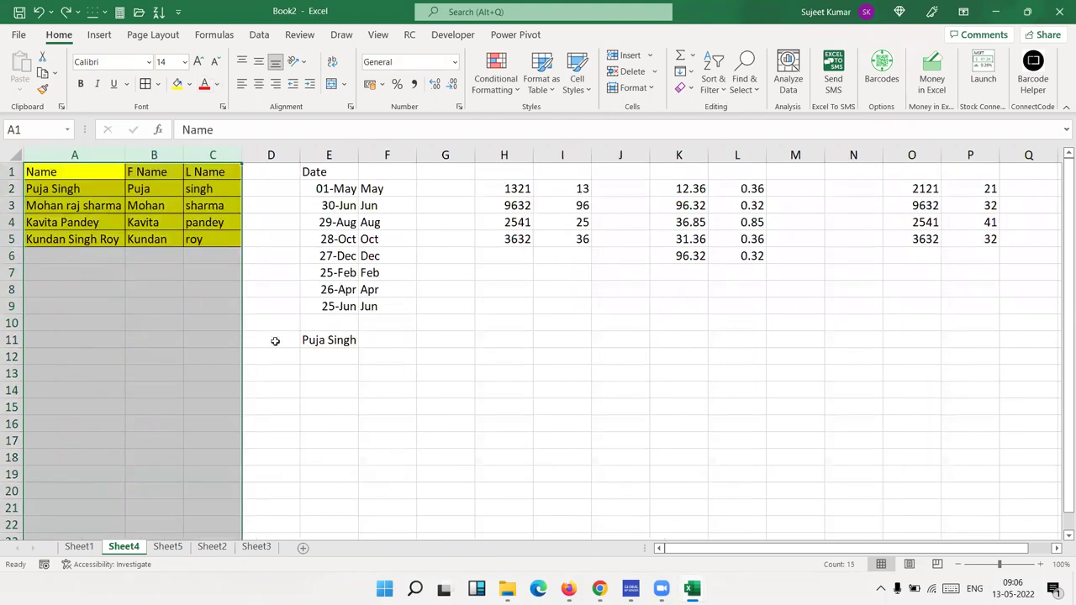
Step: Clear the E11 formula and reselect the name table A1:C5
left_click(307, 352)
left_click(318, 339)
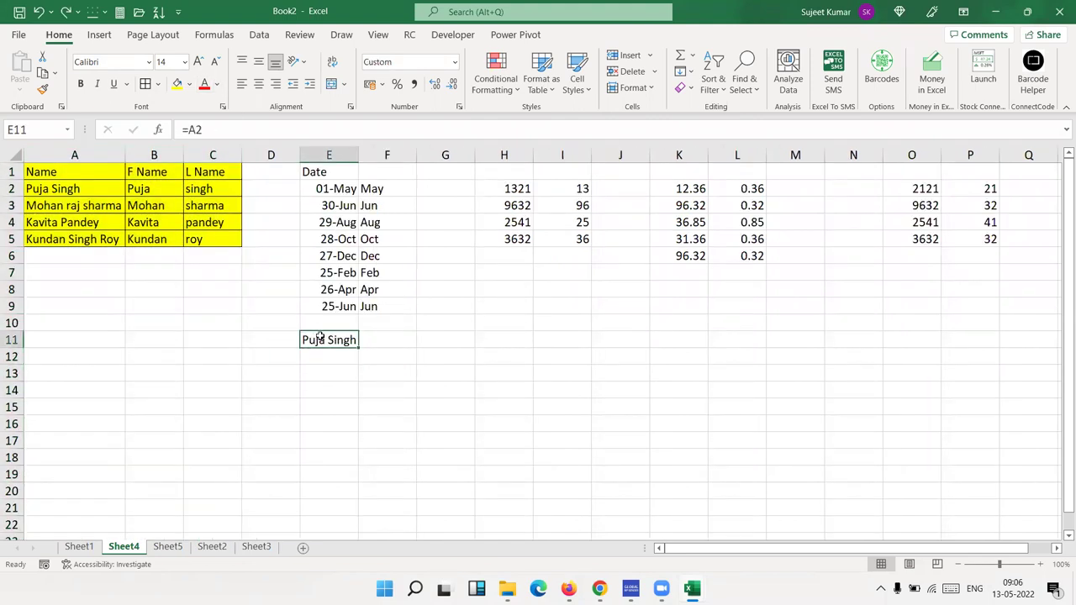
key("Delete")
left_click_drag(220, 244, 55, 168)
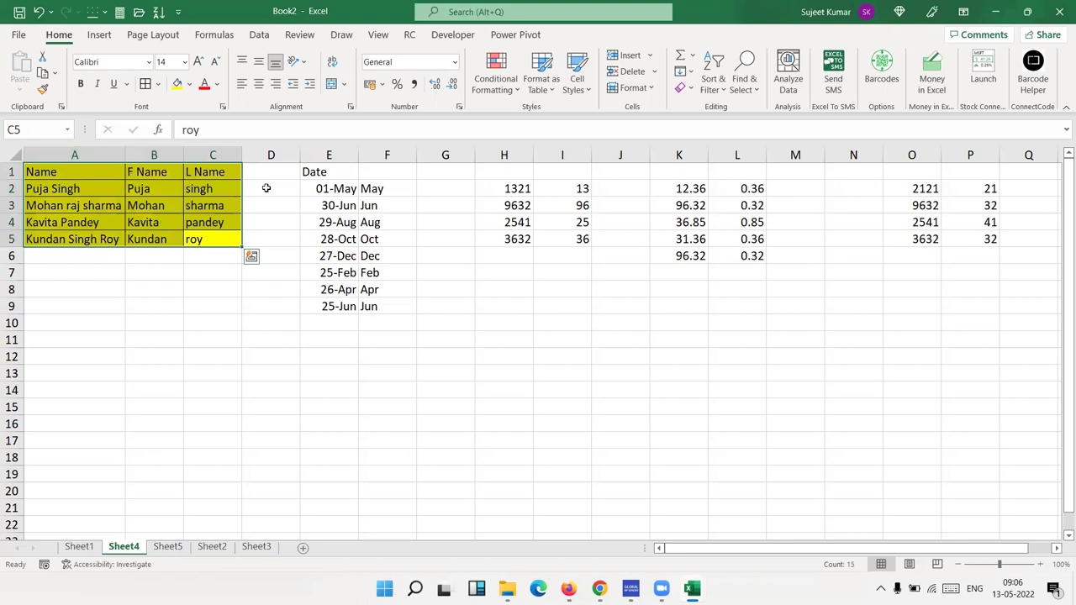
left_click(682, 88)
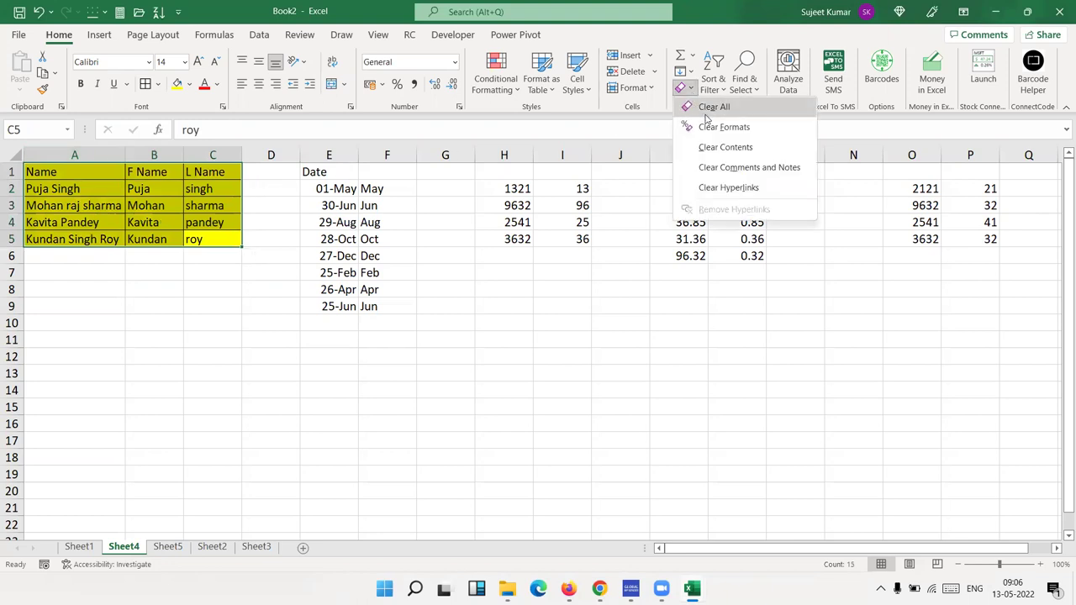
left_click(706, 115)
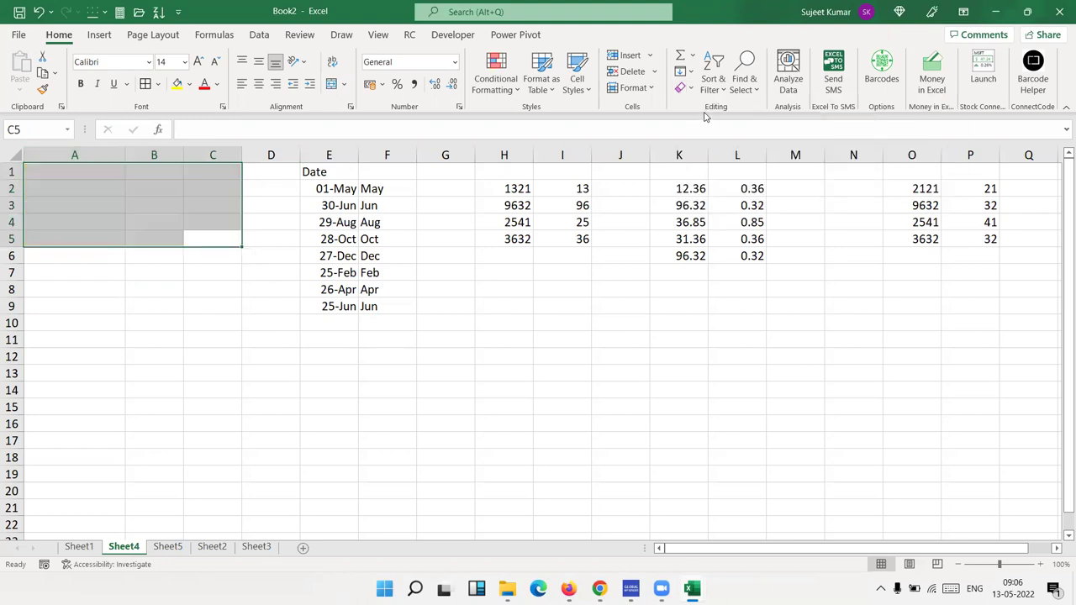
key("ctrl+z")
left_click(682, 88)
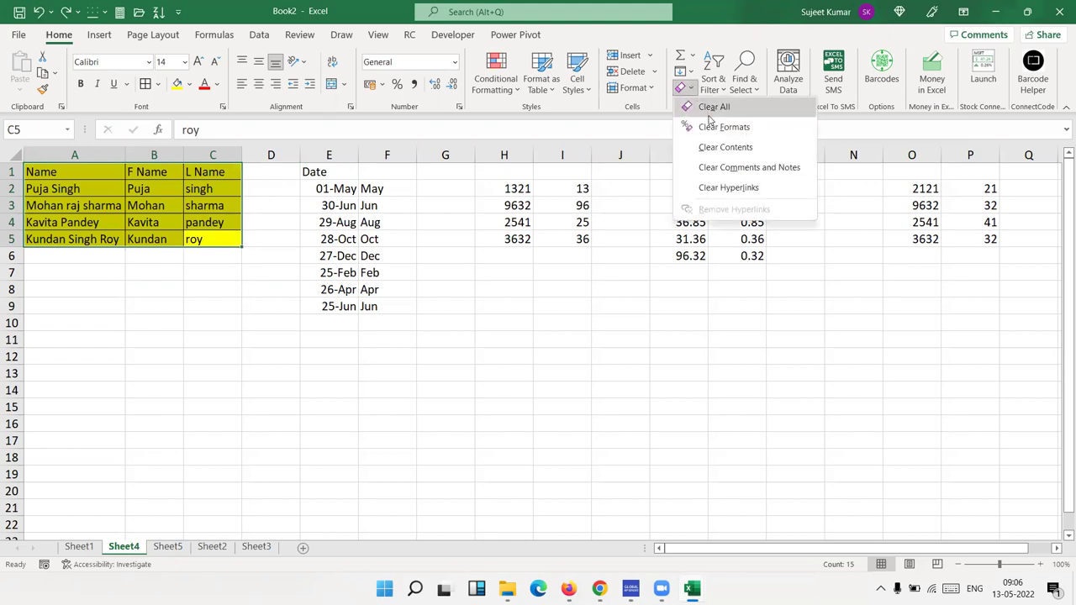
key("Escape")
key("ctrl+z")
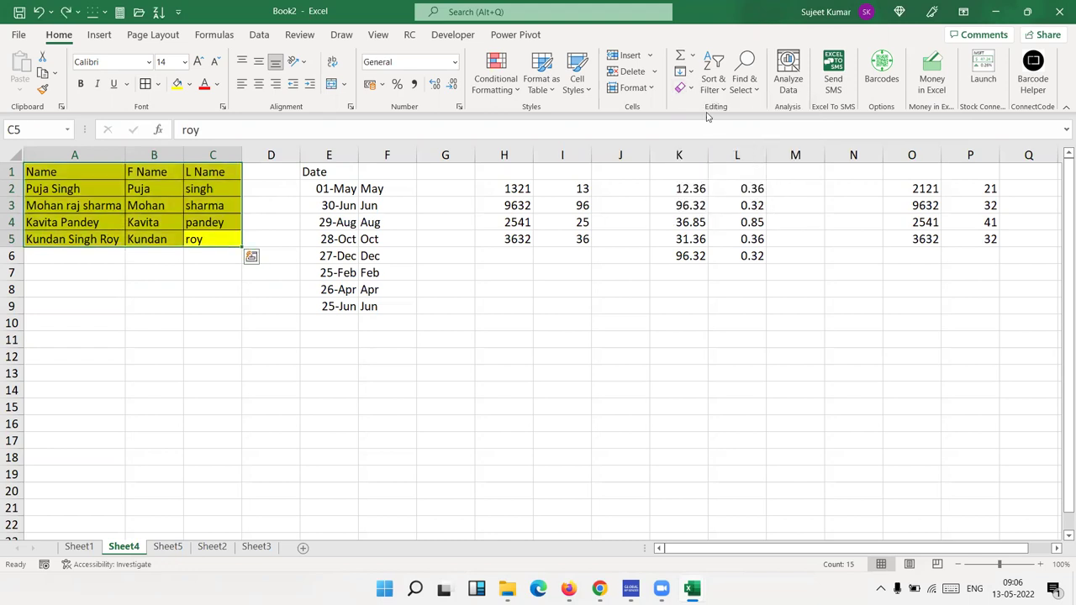
left_click(691, 88)
left_click(706, 146)
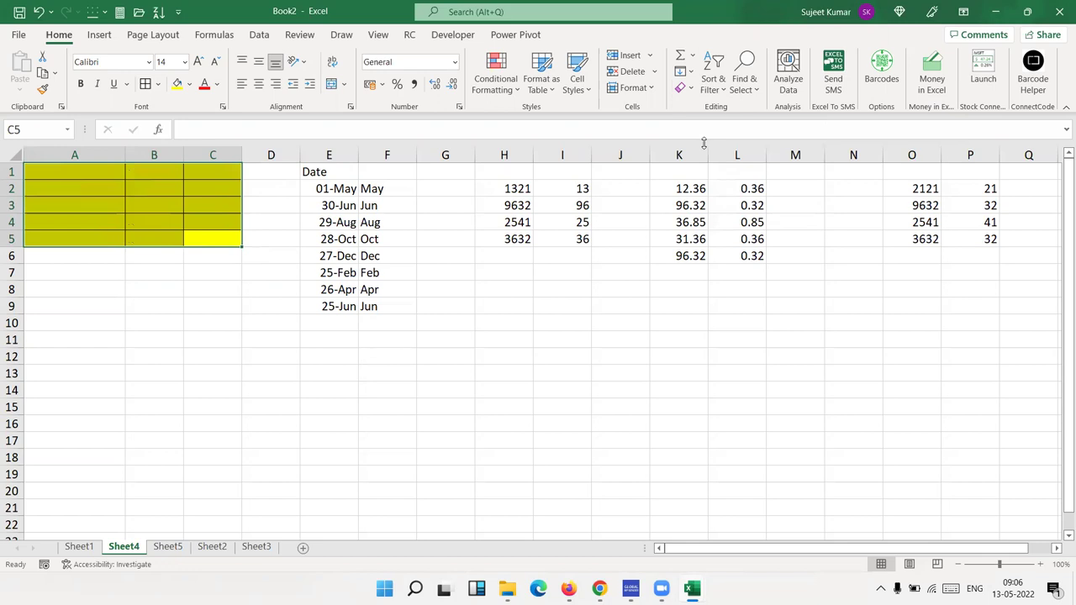
key("ctrl+z")
left_click(690, 89)
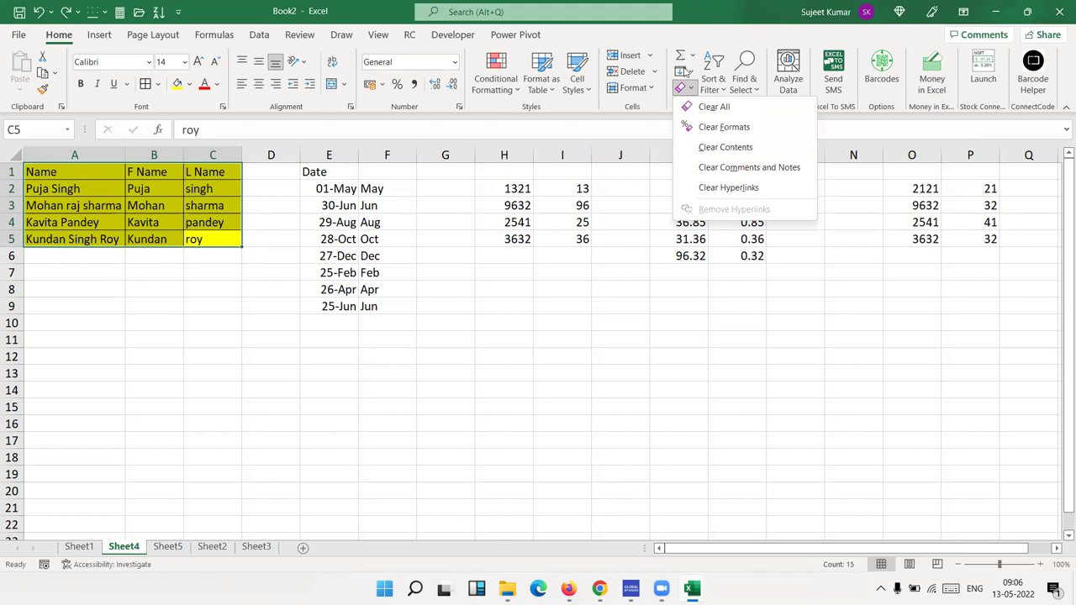
Step: Return to the Sheet2 ledger in Book1 and inspect the formula in G8
left_click(253, 257)
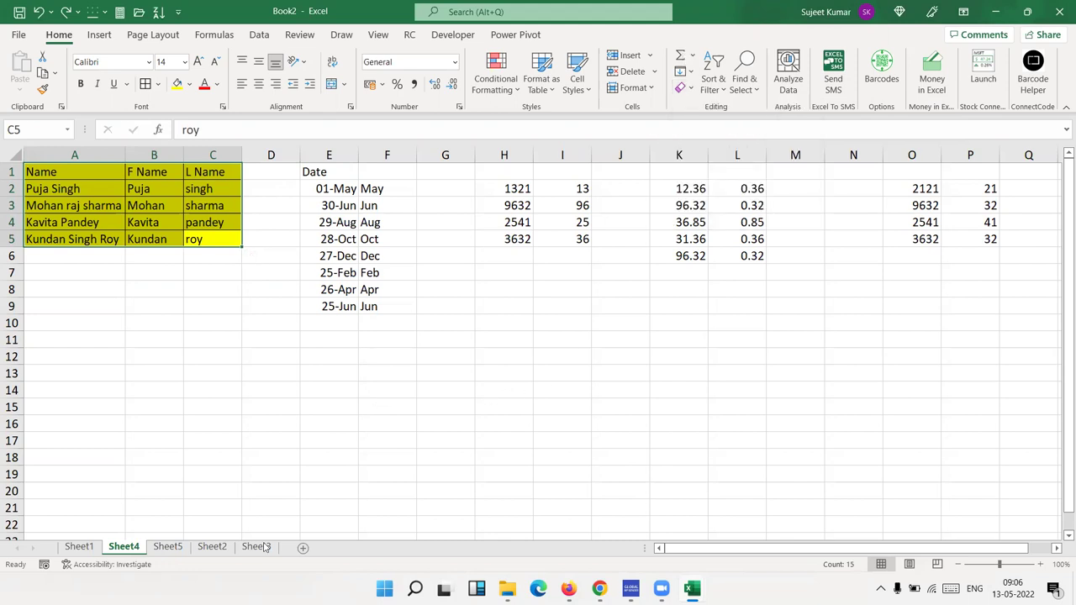
left_click(89, 548)
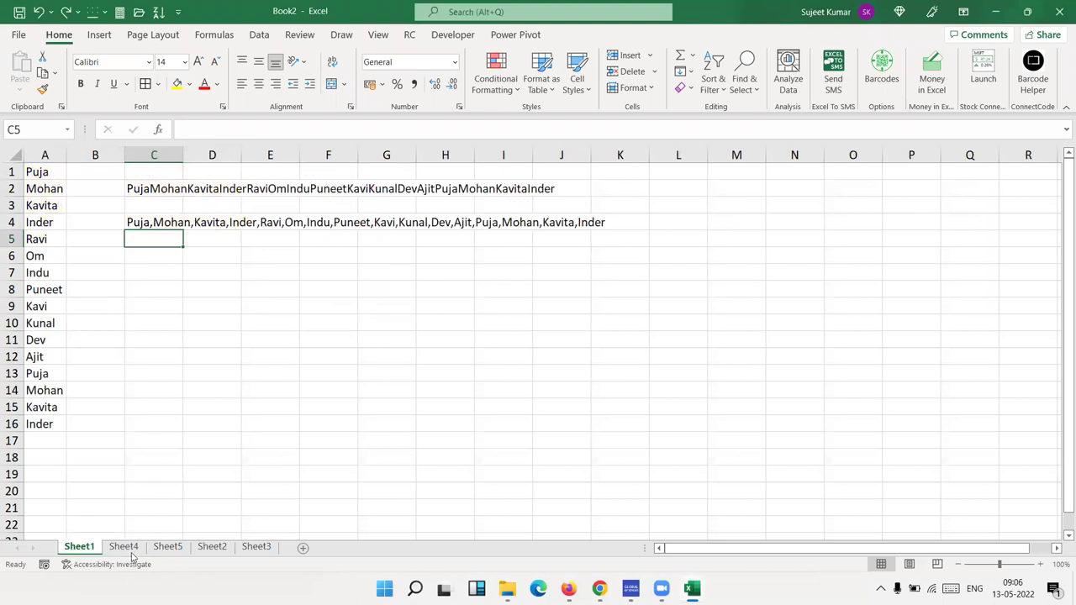
left_click(123, 547)
mouse_move(506, 588)
left_click(168, 547)
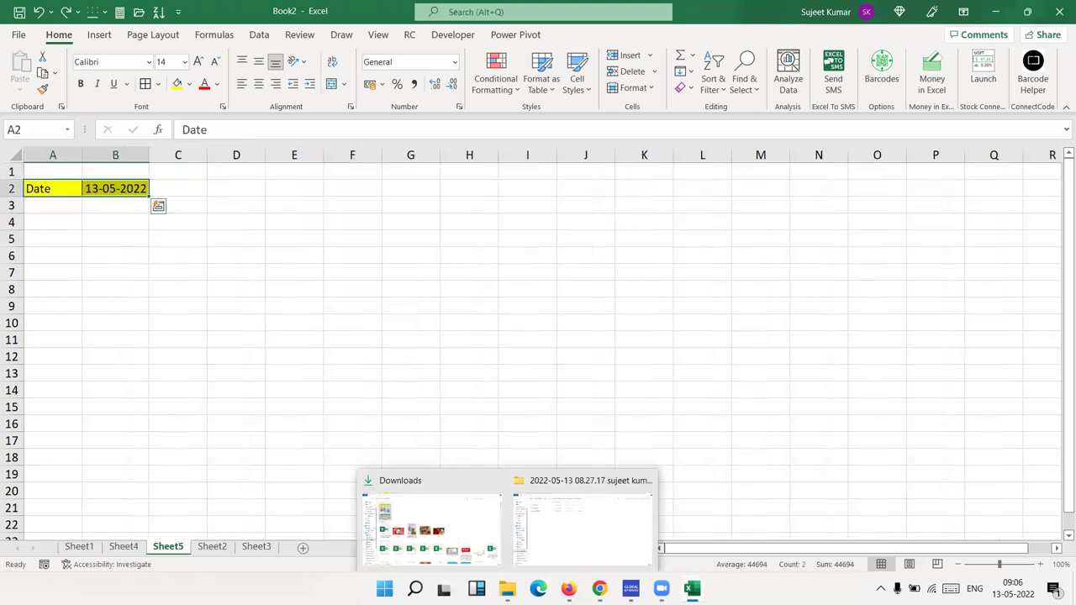
mouse_move(691, 588)
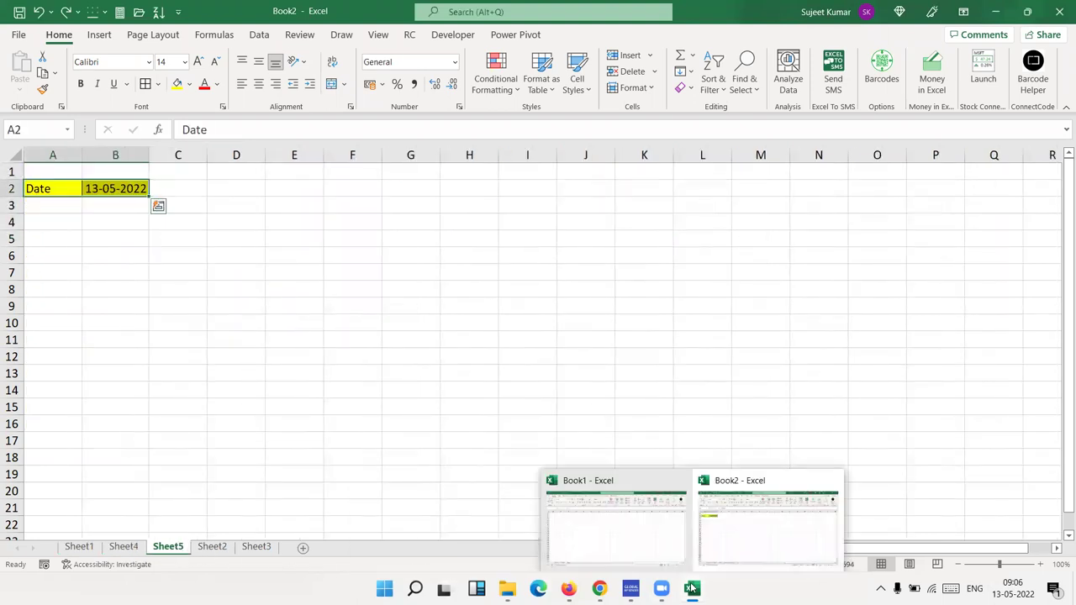
left_click(634, 542)
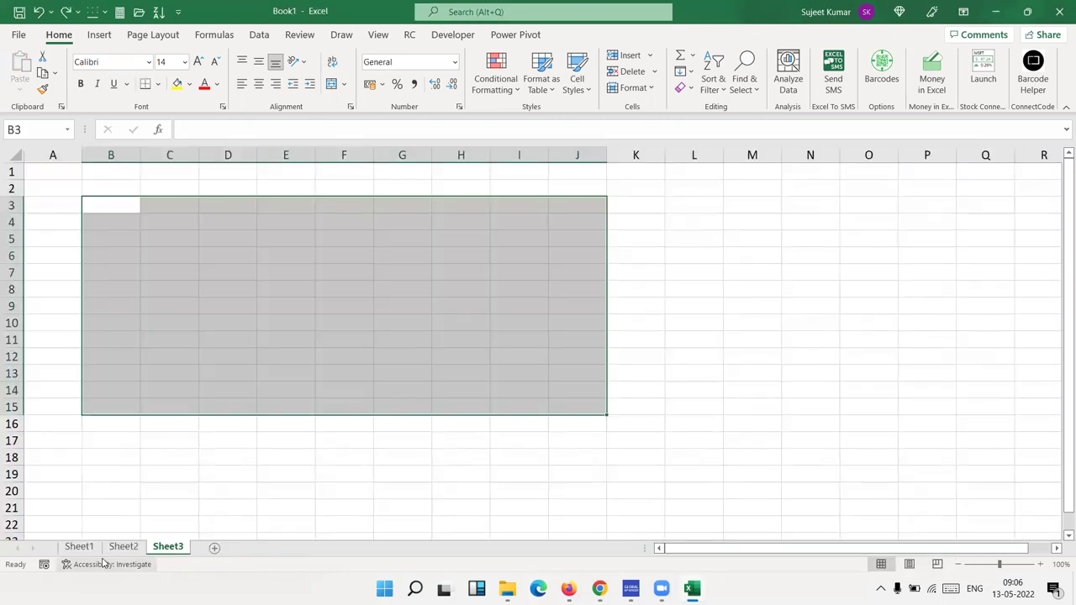
left_click(124, 547)
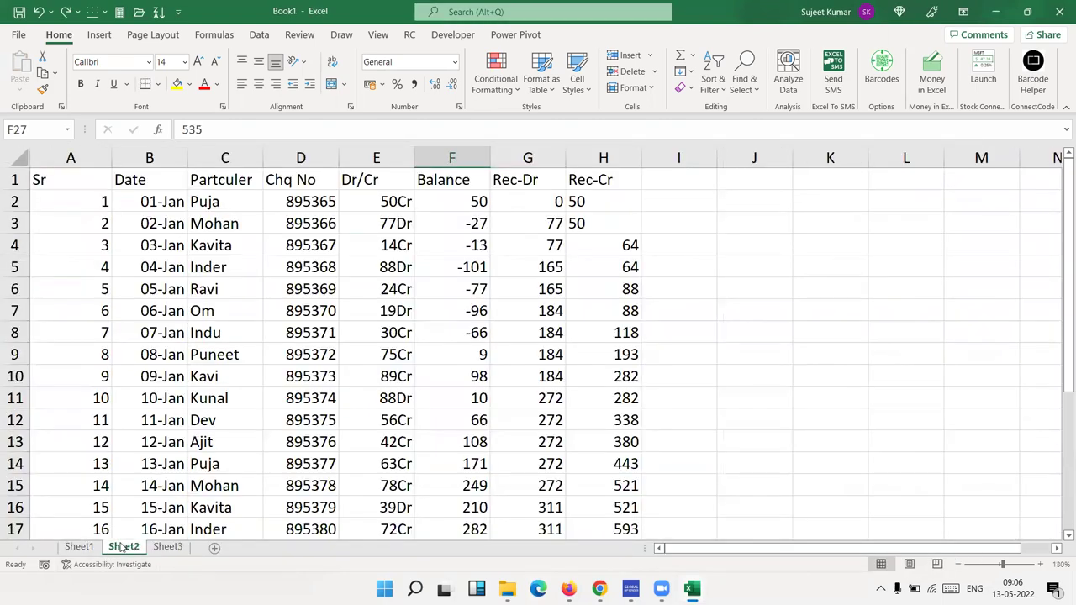
left_click(570, 269)
left_click(502, 328)
scroll(499, 334, "down", 10)
scroll(499, 334, "up", 10)
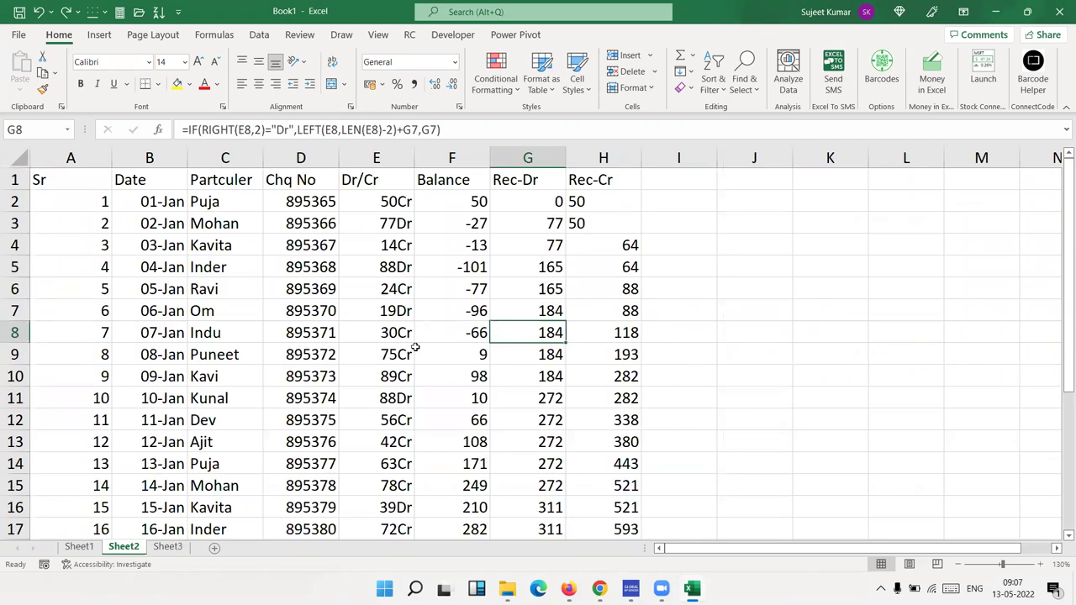
Step: Select the whole ledger table A1:H27 and copy it
left_click(426, 207)
key("Left")
key("Left")
key("Left")
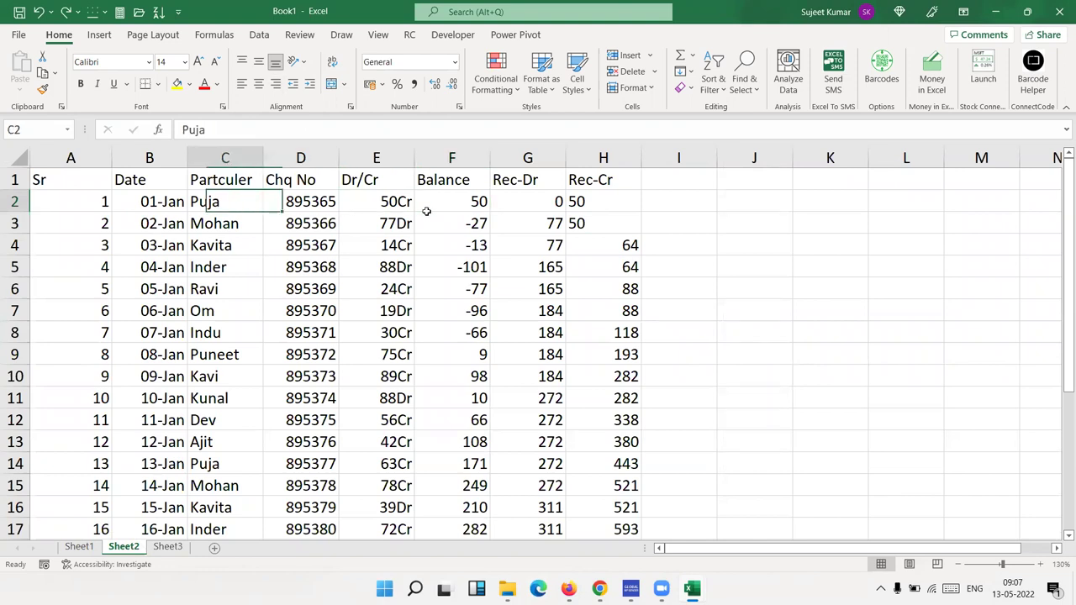
key("Left")
key("Left")
key("Up")
key("ctrl+shift+Right")
key("ctrl+shift+Down")
key("ctrl+c")
Step: Paste the ledger back over itself as values and clear the copy marquee
left_click(20, 93)
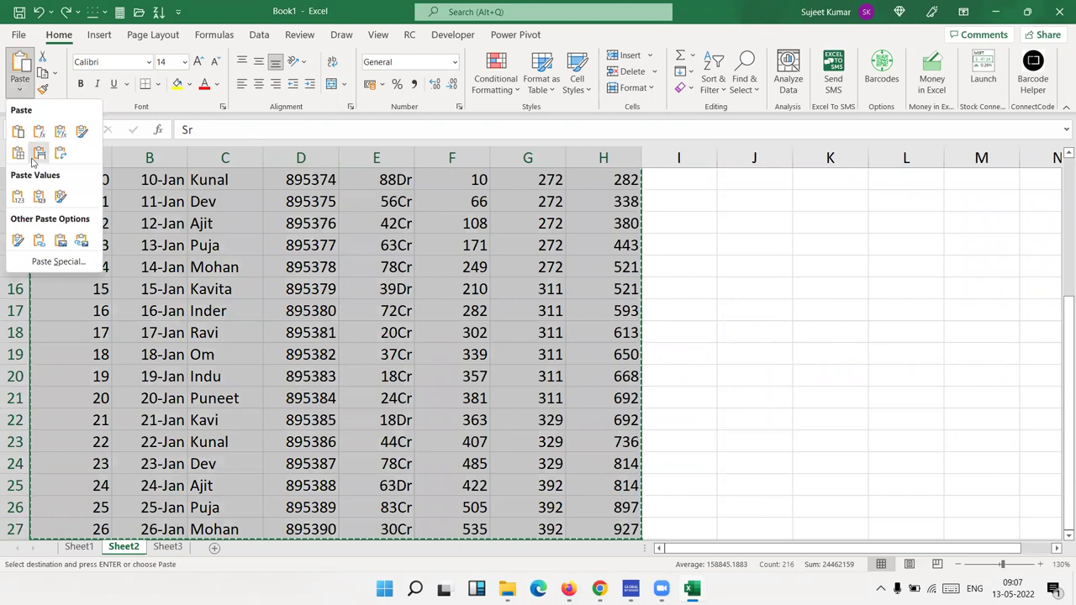
left_click(19, 195)
left_click(458, 264)
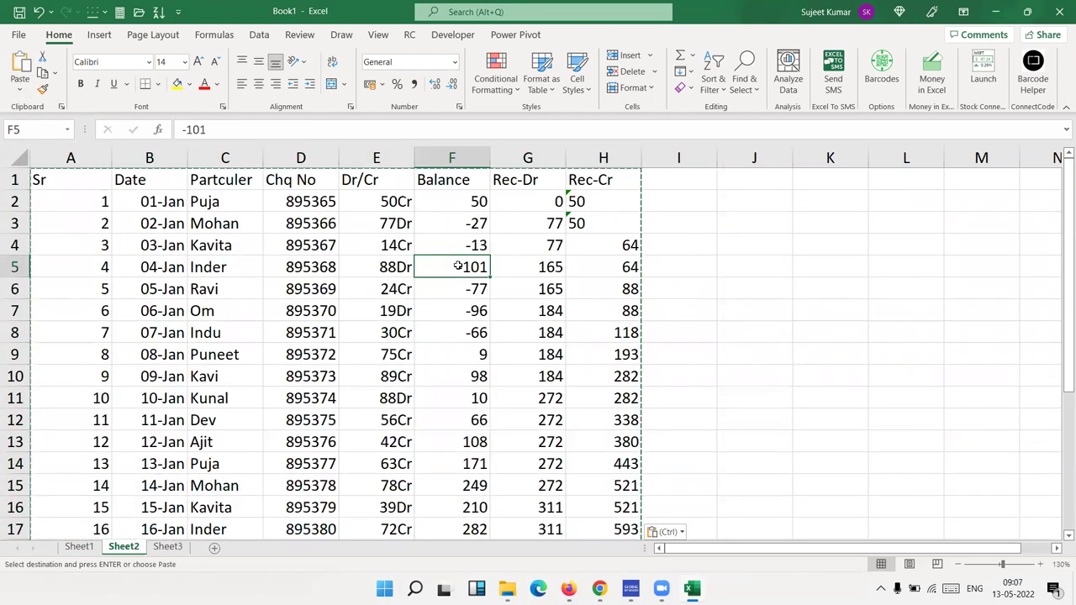
key("Escape")
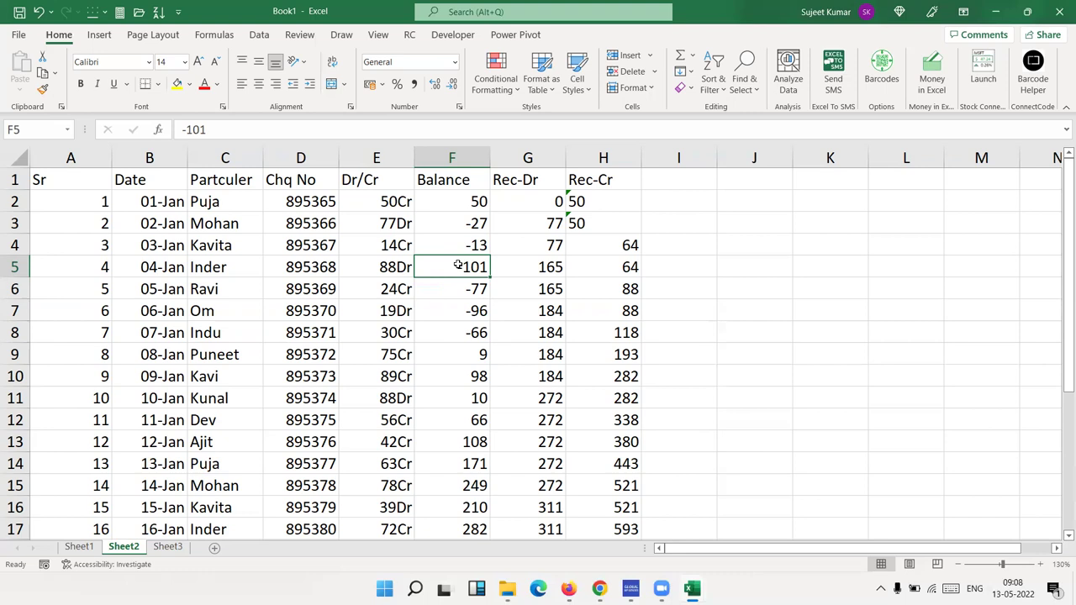
scroll(499, 209, "down", 2)
scroll(501, 210, "down", 11)
scroll(501, 210, "up", 13)
left_click(407, 210)
left_click(462, 201)
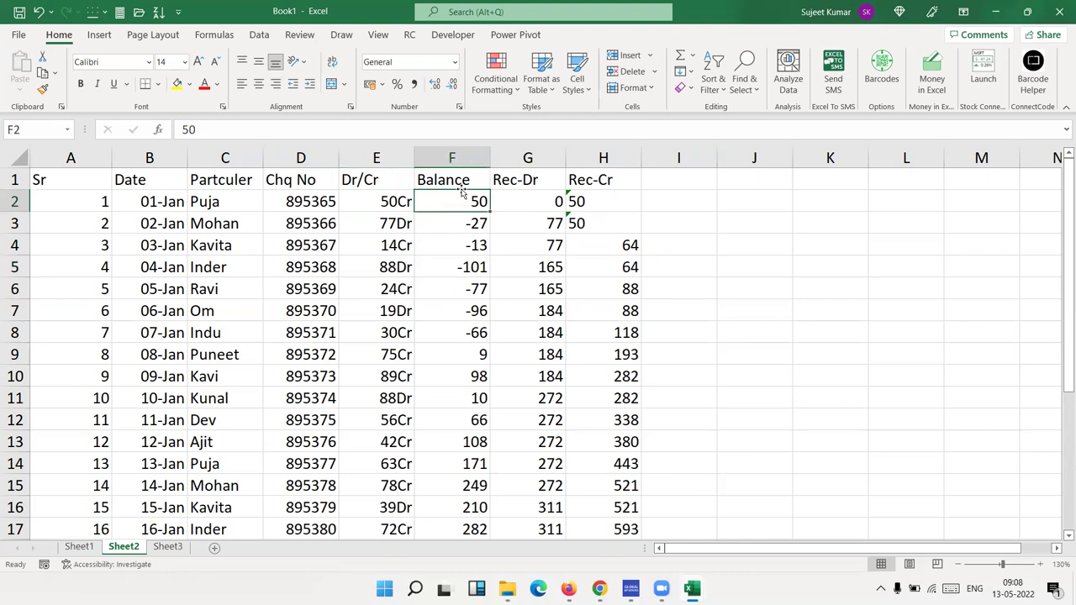
left_click(462, 183)
left_click(470, 203)
left_click(456, 179)
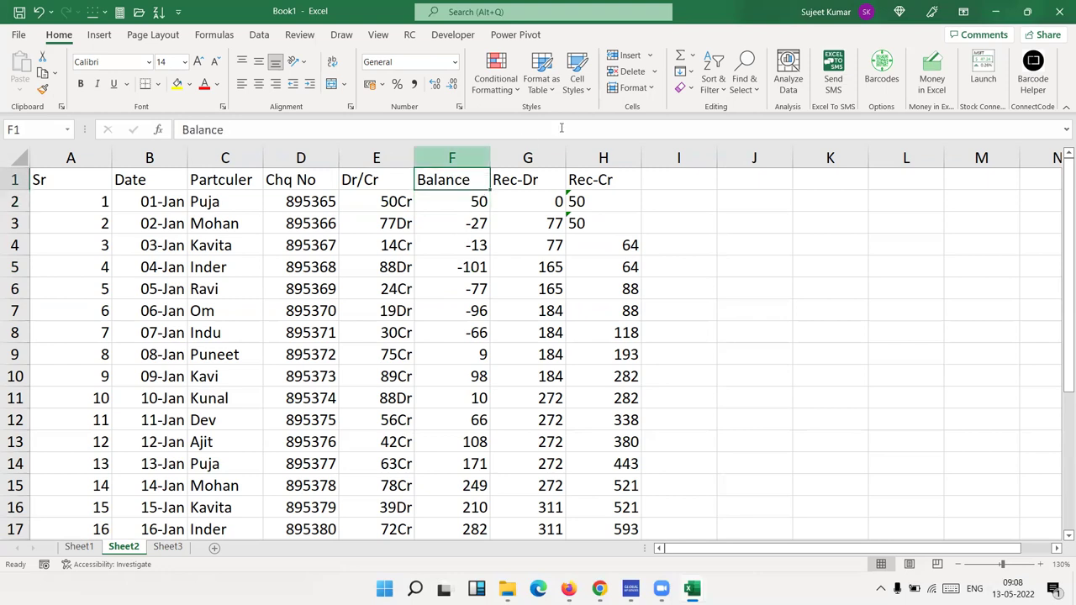
left_click(712, 84)
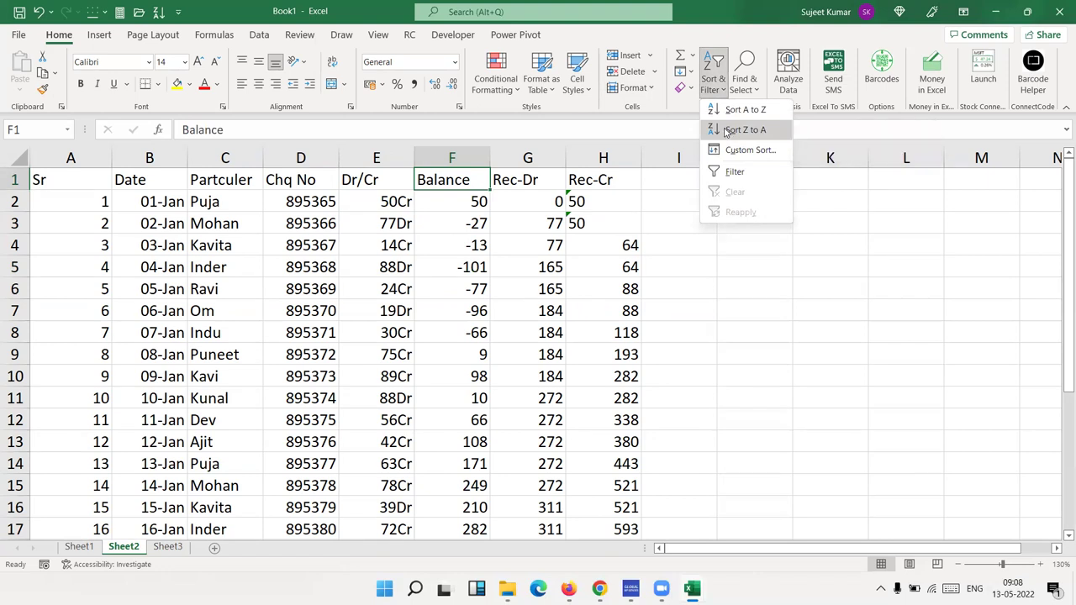
left_click(727, 132)
left_click_drag(85, 194, 607, 317)
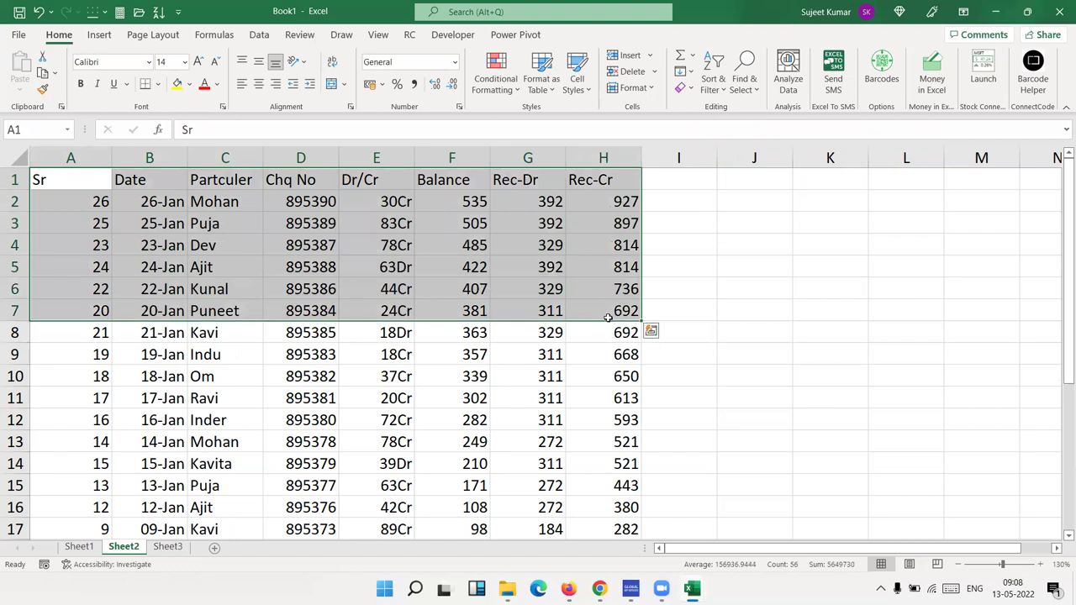
key("ctrl+z")
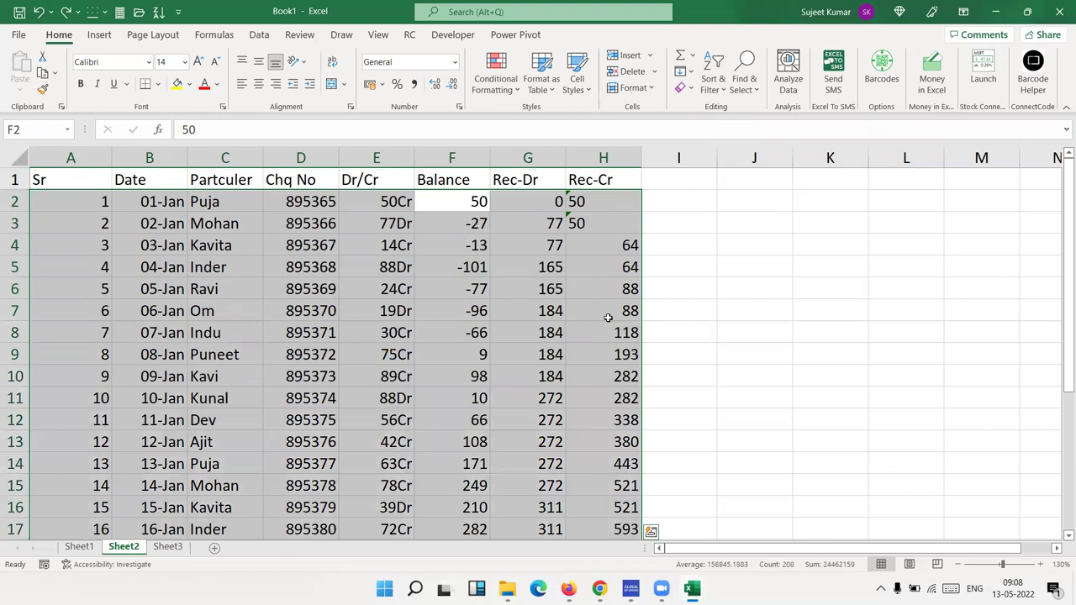
left_click(462, 274)
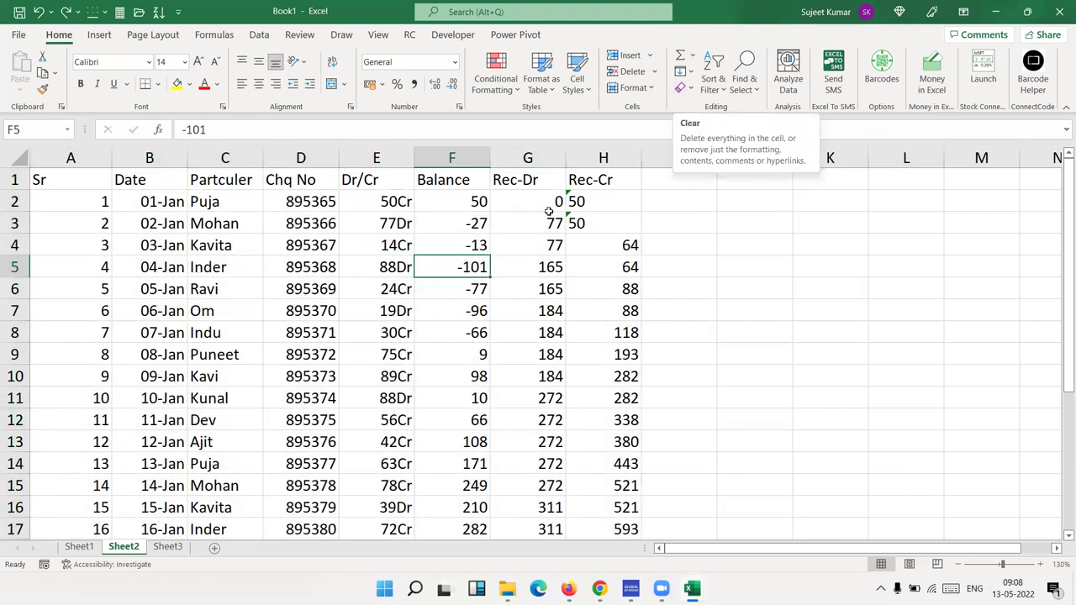
left_click(432, 314)
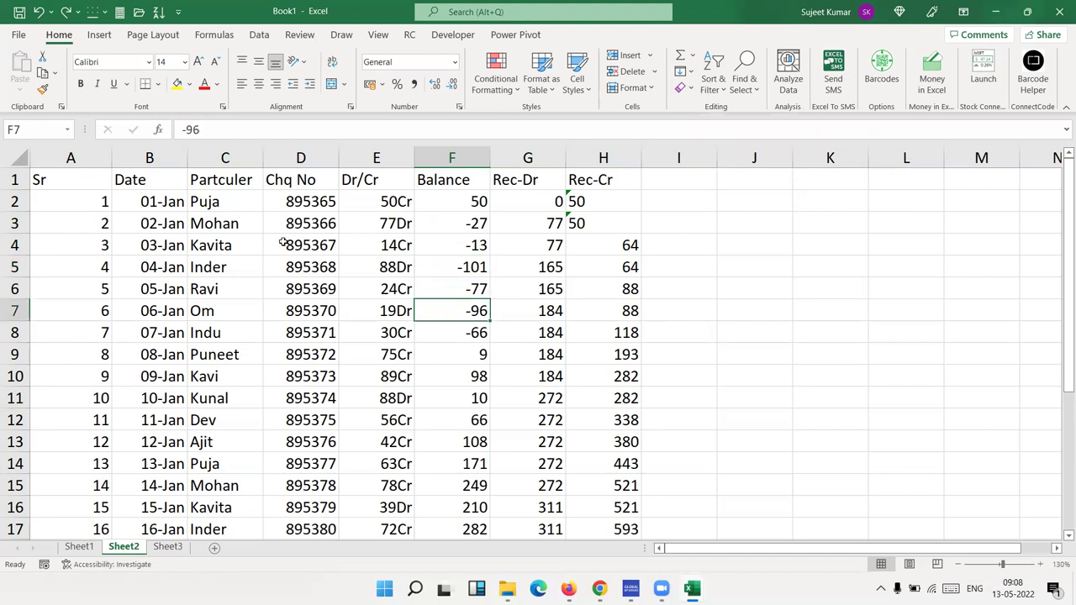
scroll(151, 425, "down", 10)
scroll(146, 424, "up", 10)
left_click(15, 396)
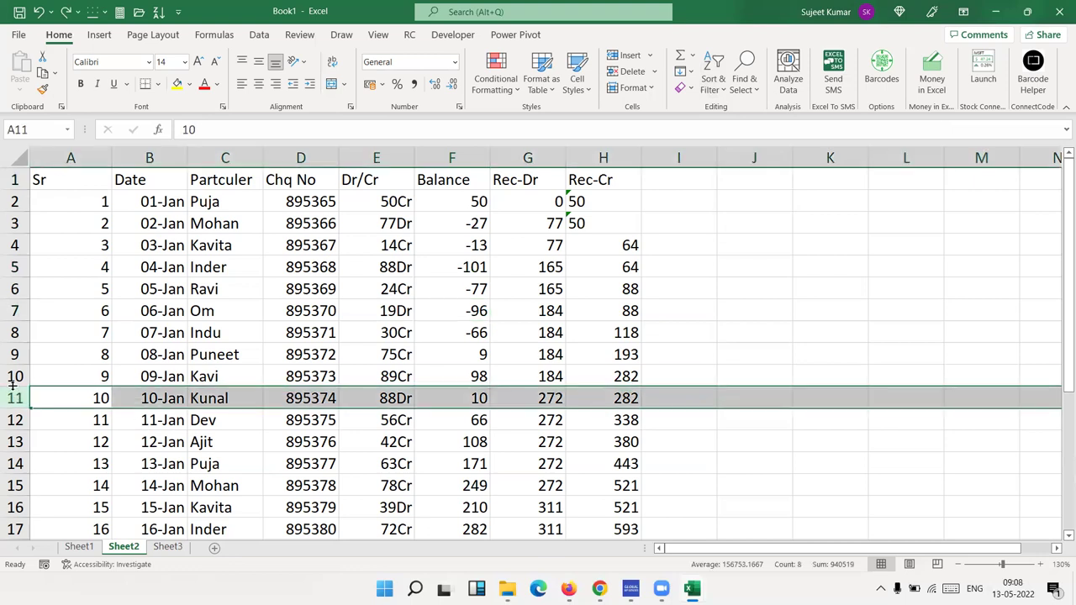
key("ctrl+shift+plus")
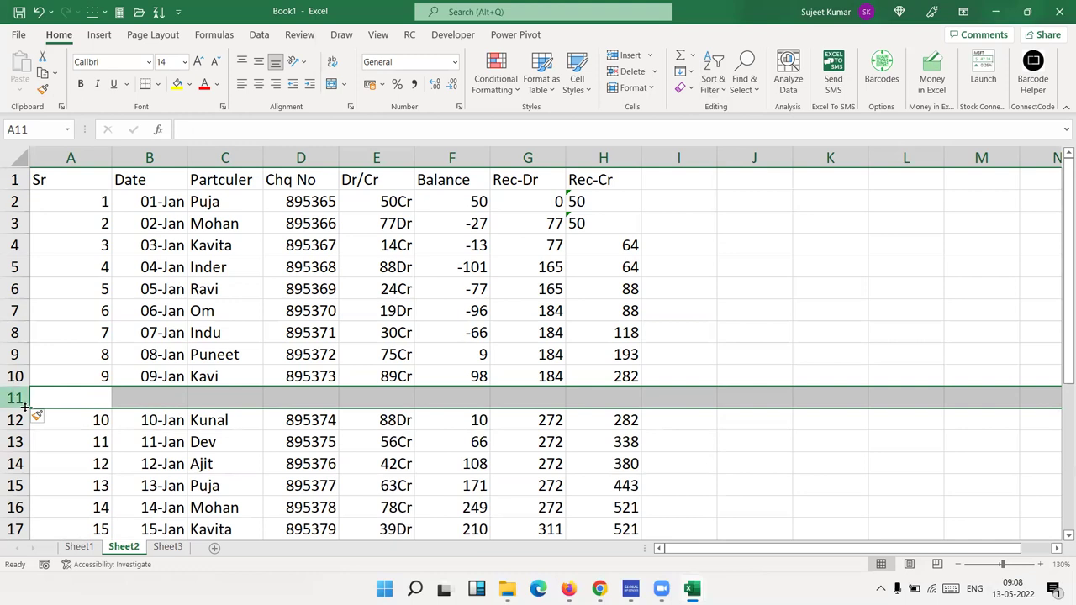
left_click(178, 280)
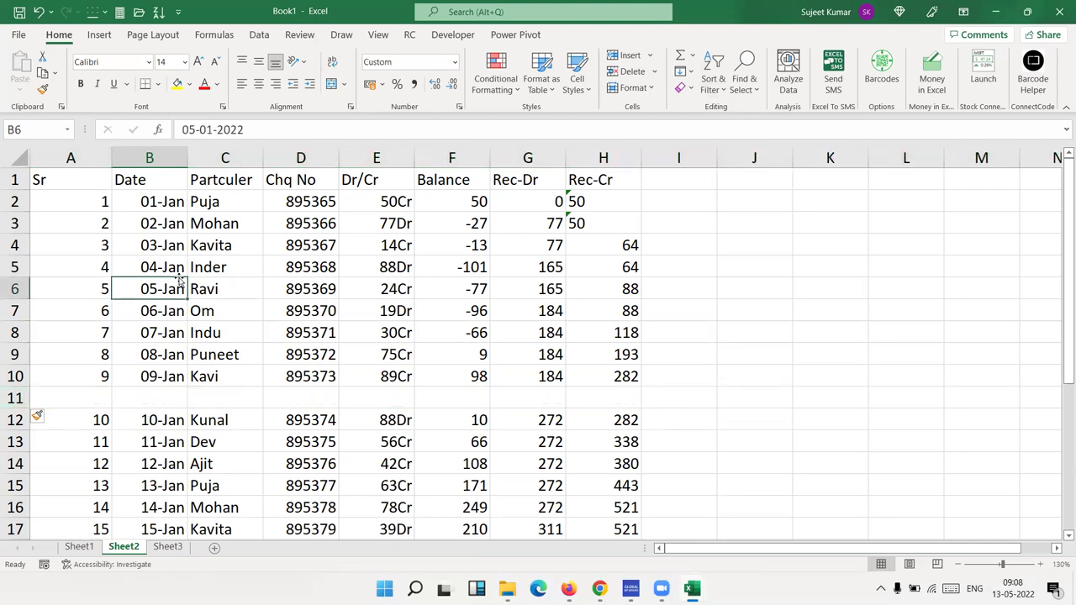
key("ctrl+a")
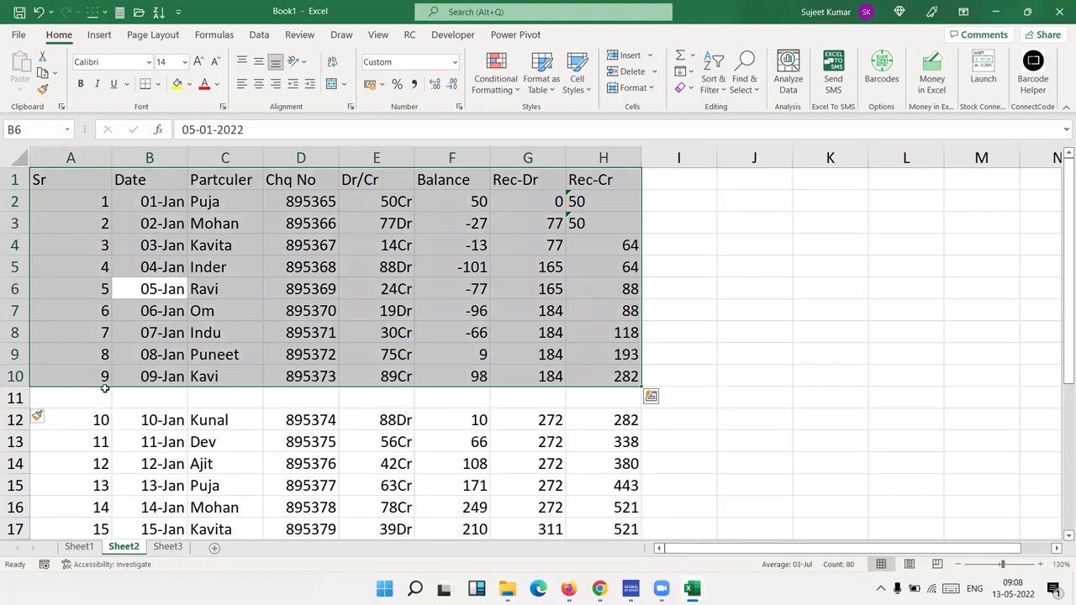
key("ctrl+z")
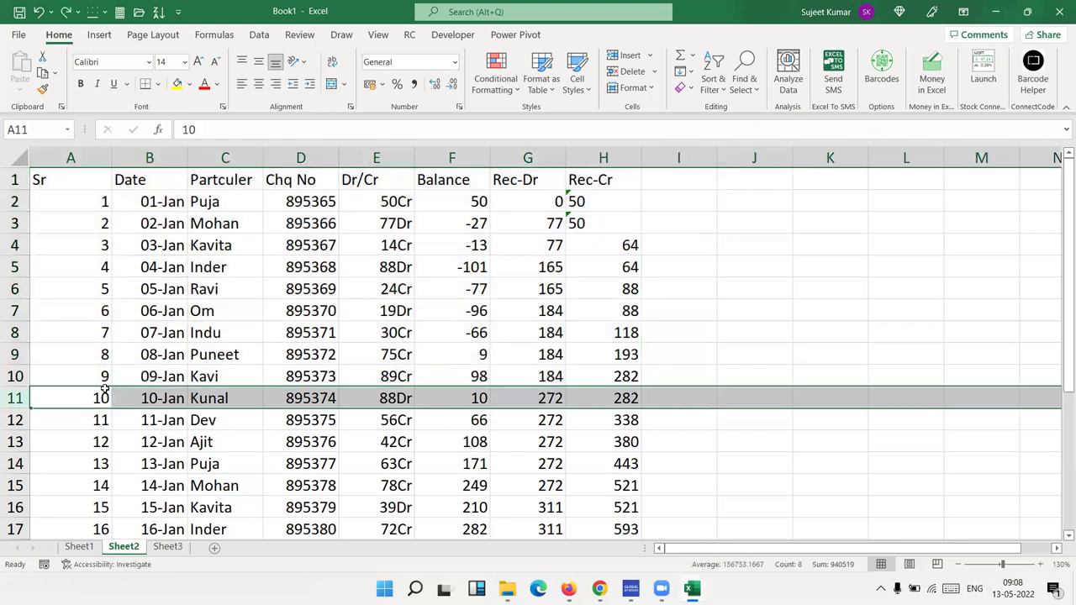
left_click(334, 303)
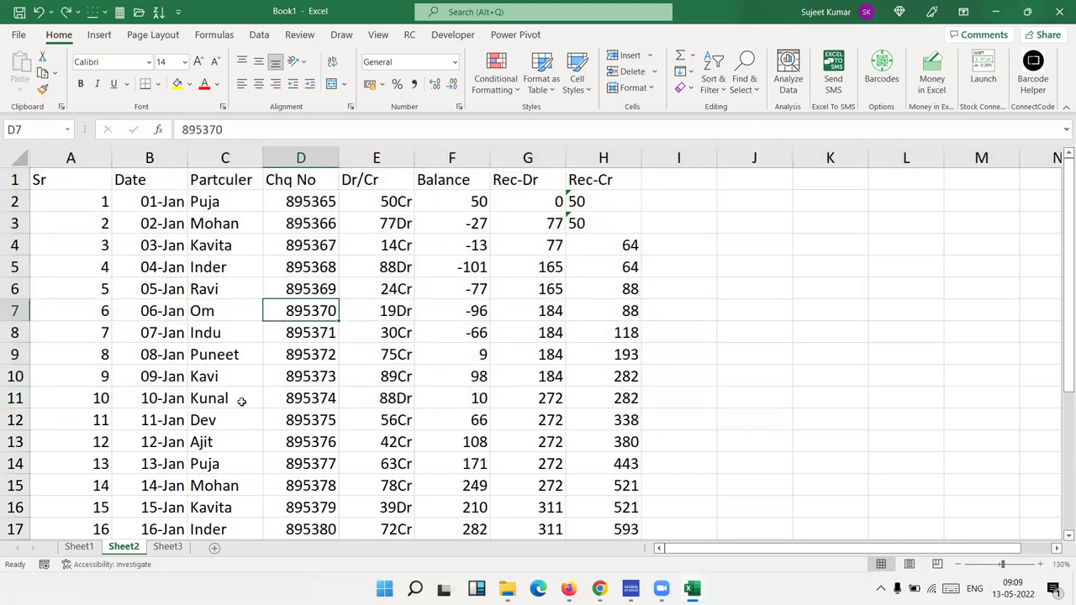
Step: Open the sort options on the Balance heading, then close them without sorting
left_click(424, 194)
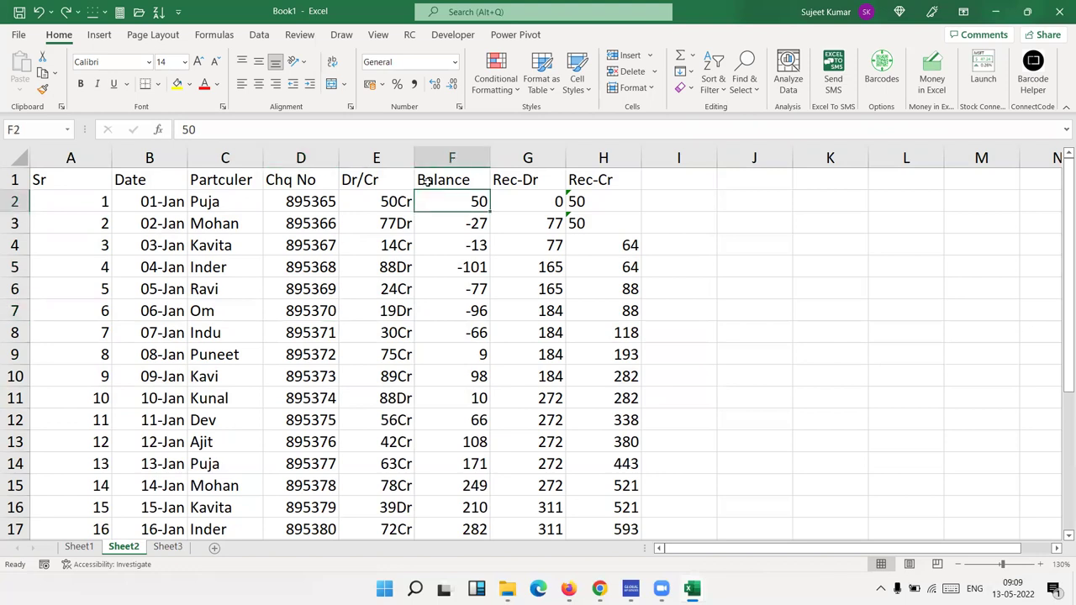
left_click(426, 178)
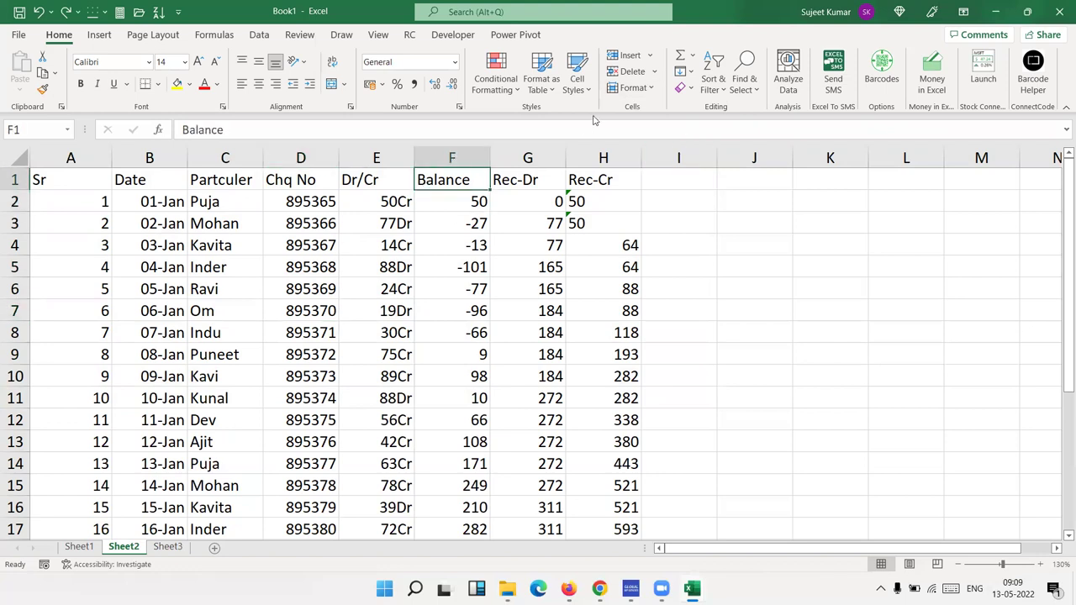
left_click(709, 84)
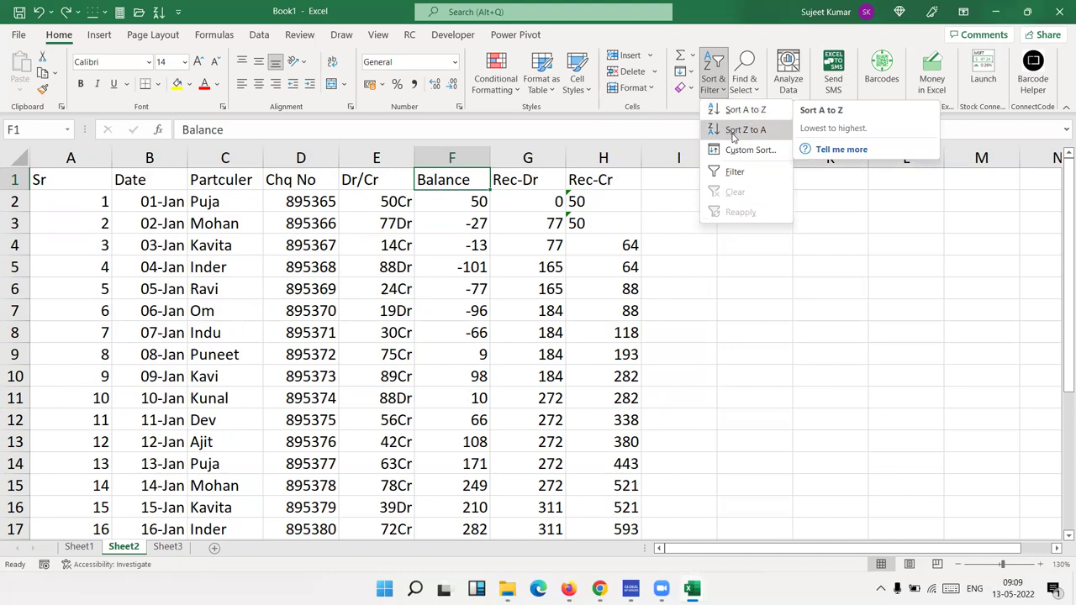
left_click(556, 226)
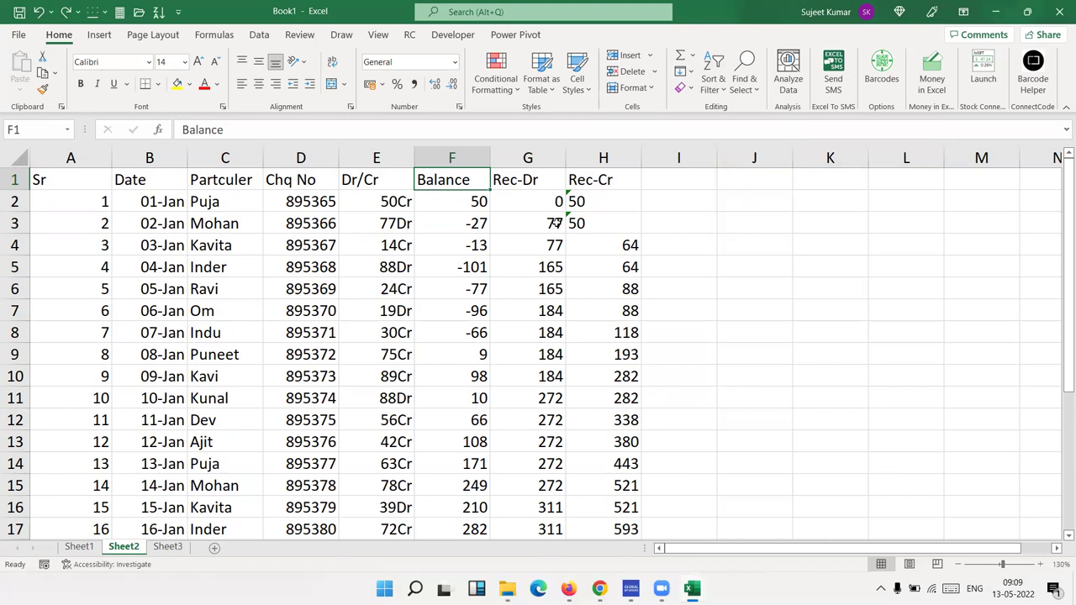
Step: Sort the ledger A to Z by Partculer and check the grouped Ajit, Dev, Inder names
left_click(240, 179)
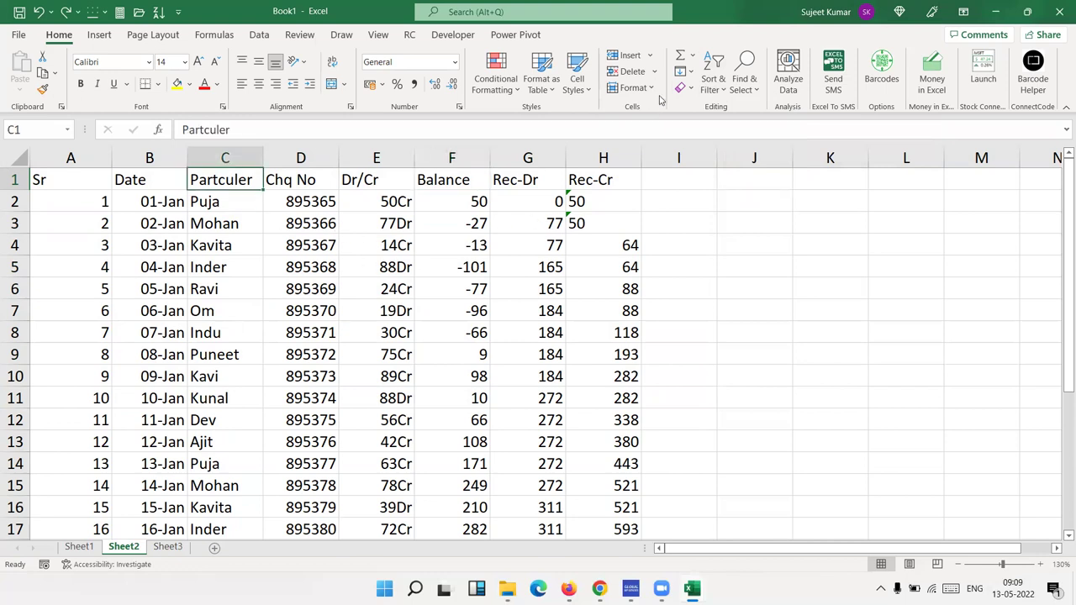
left_click(712, 84)
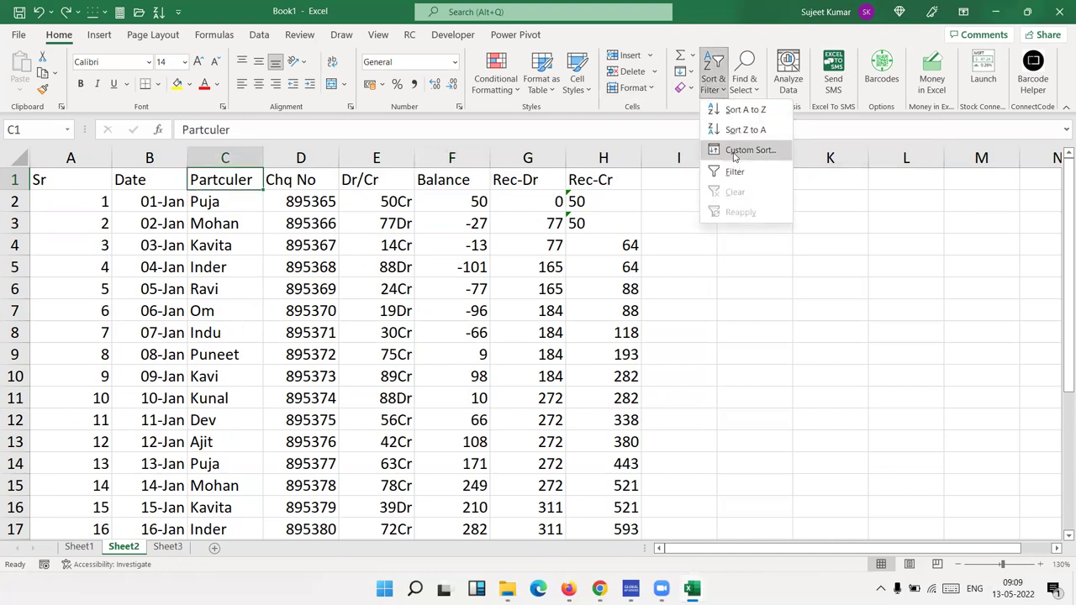
left_click(732, 110)
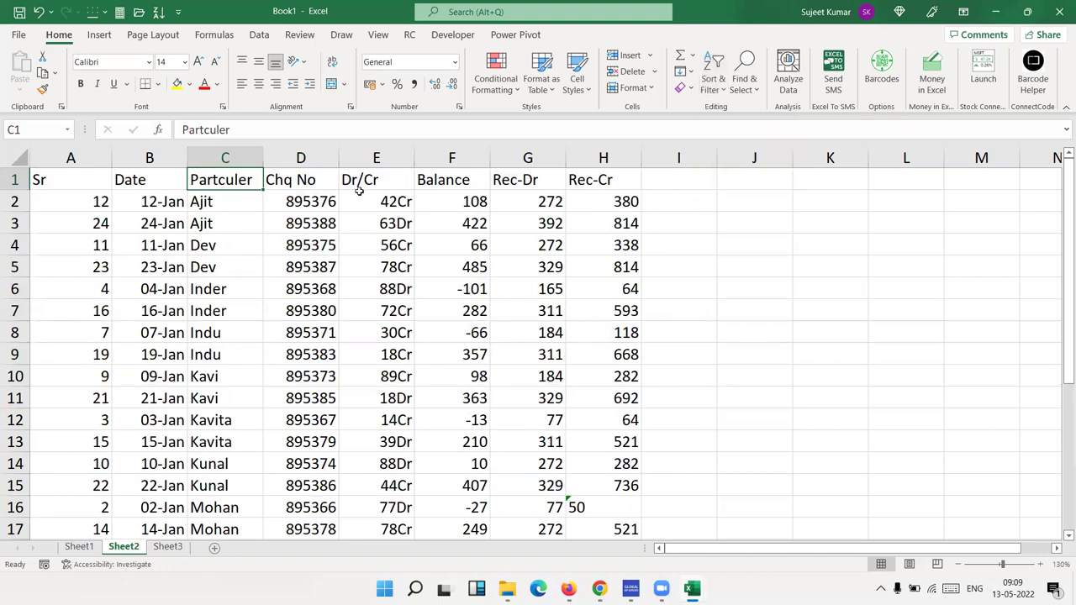
left_click_drag(238, 202, 239, 223)
left_click(239, 244)
left_click(235, 269)
left_click(239, 292)
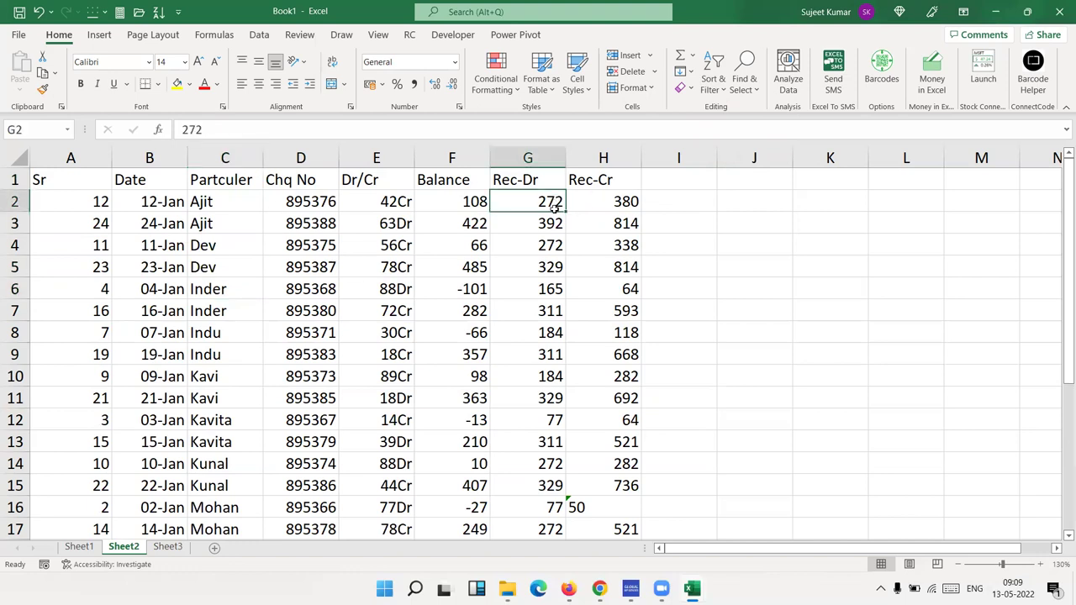
left_click_drag(555, 200, 555, 221)
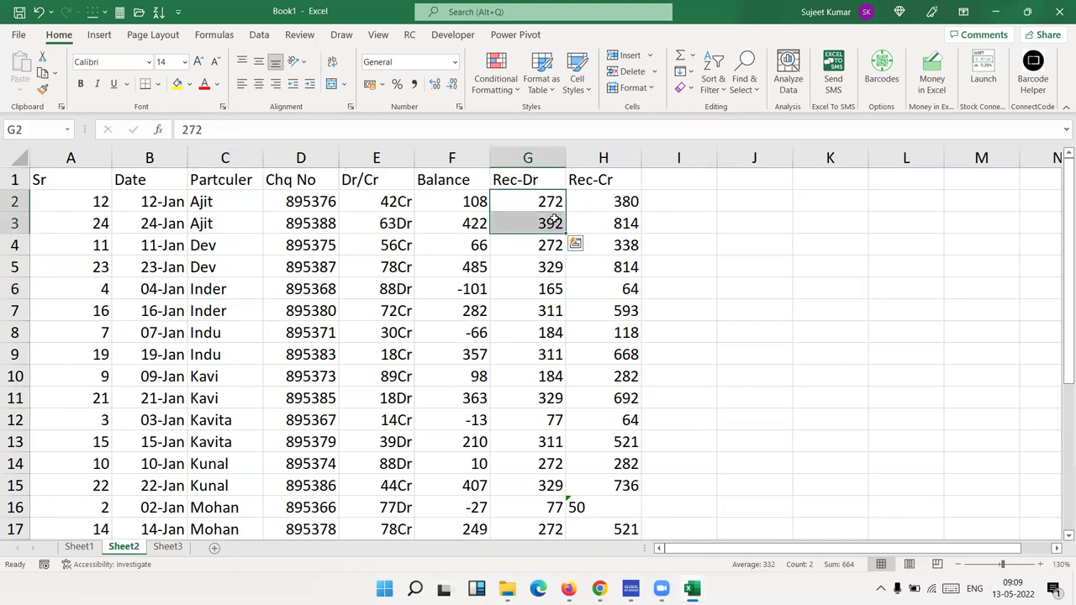
left_click_drag(467, 202, 467, 223)
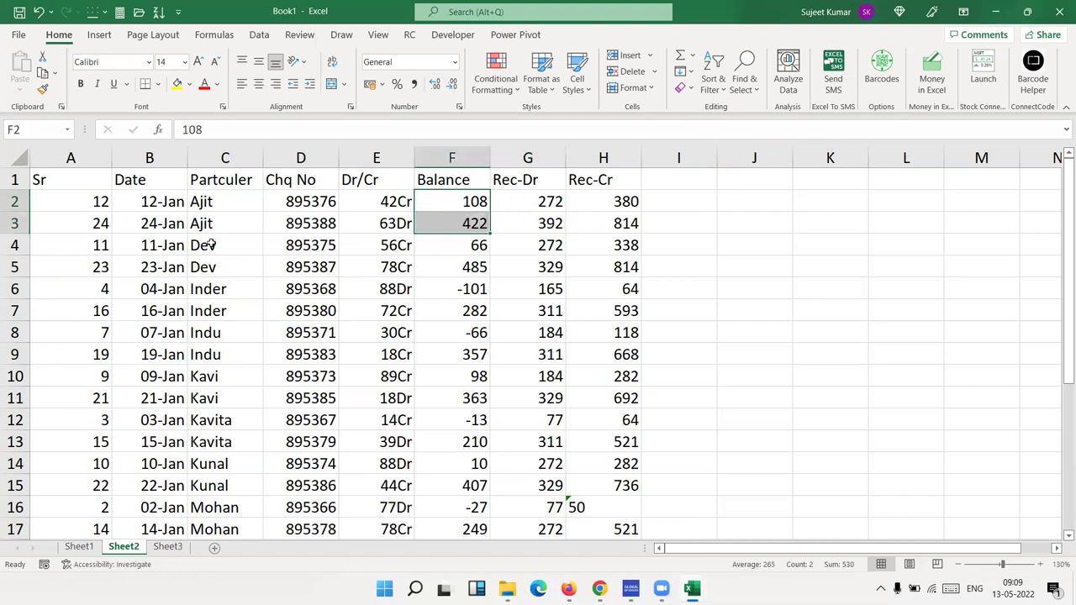
key("ctrl+q")
left_click_drag(214, 224, 227, 298)
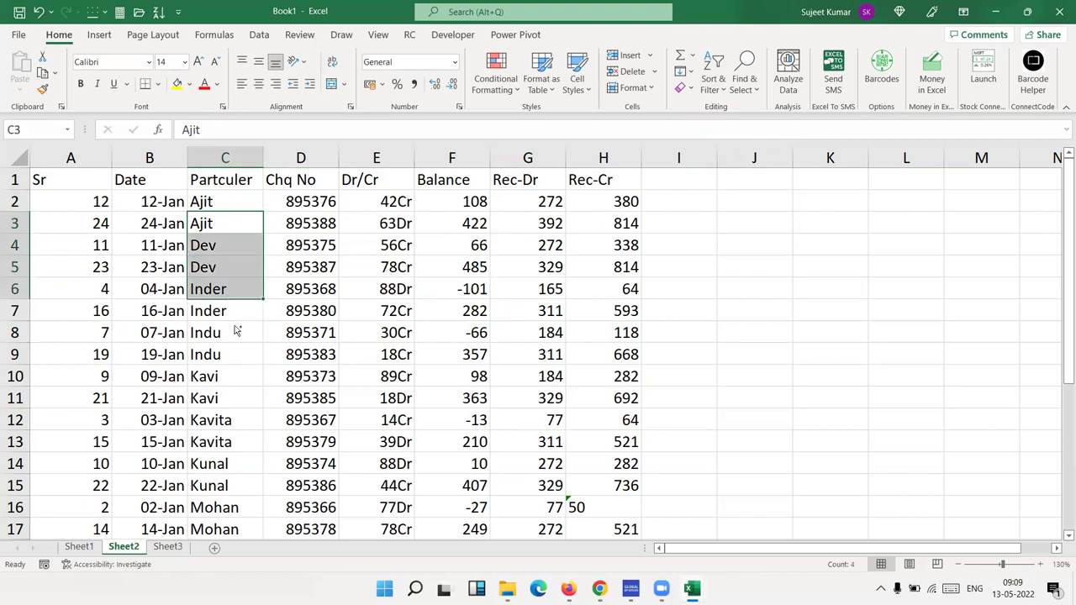
key("ctrl+s")
key("Escape")
key("ctrl+d")
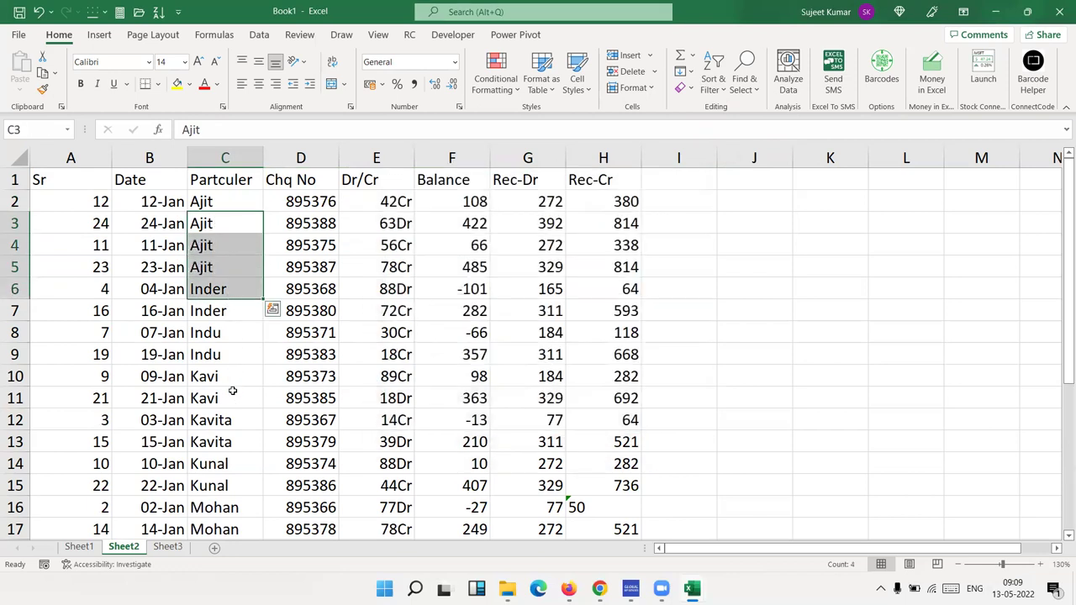
left_click(232, 393)
left_click_drag(239, 423, 245, 479)
key("ctrl+q")
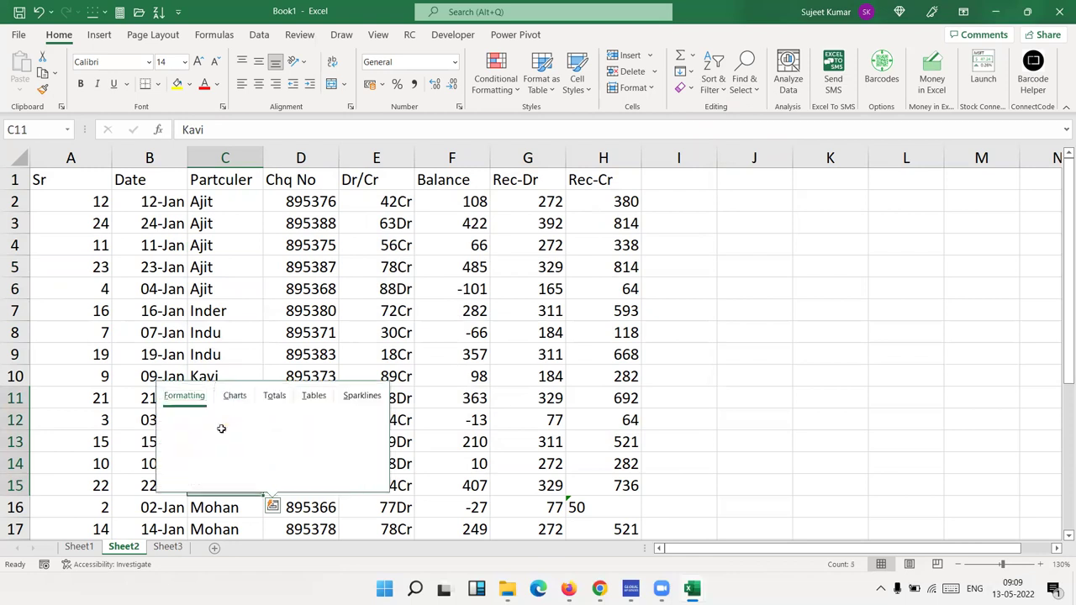
key("Escape")
key("ctrl+d")
left_click(241, 336)
left_click(256, 175)
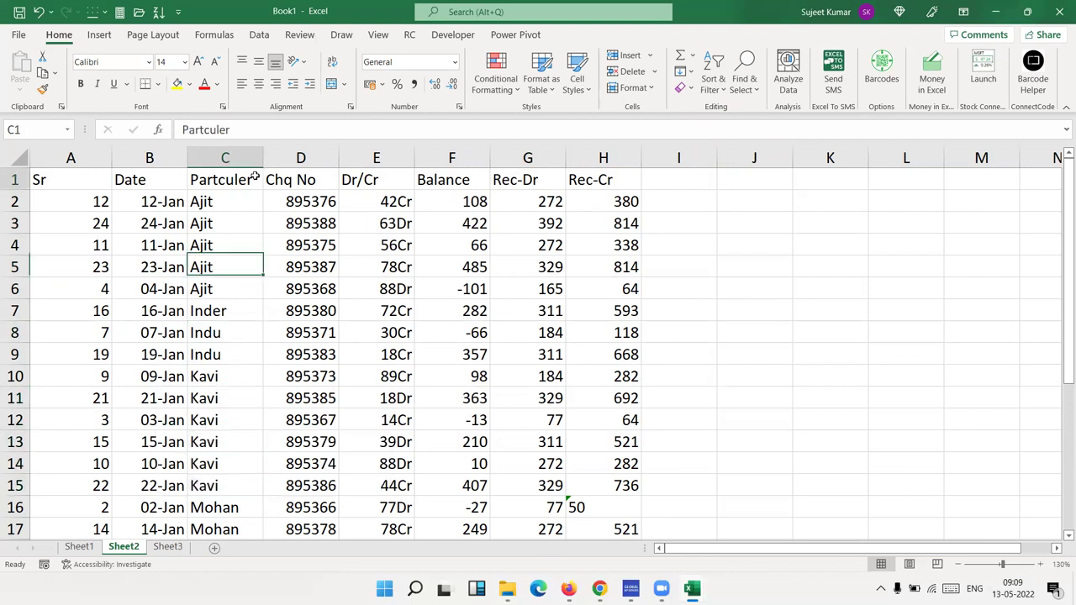
left_click(706, 84)
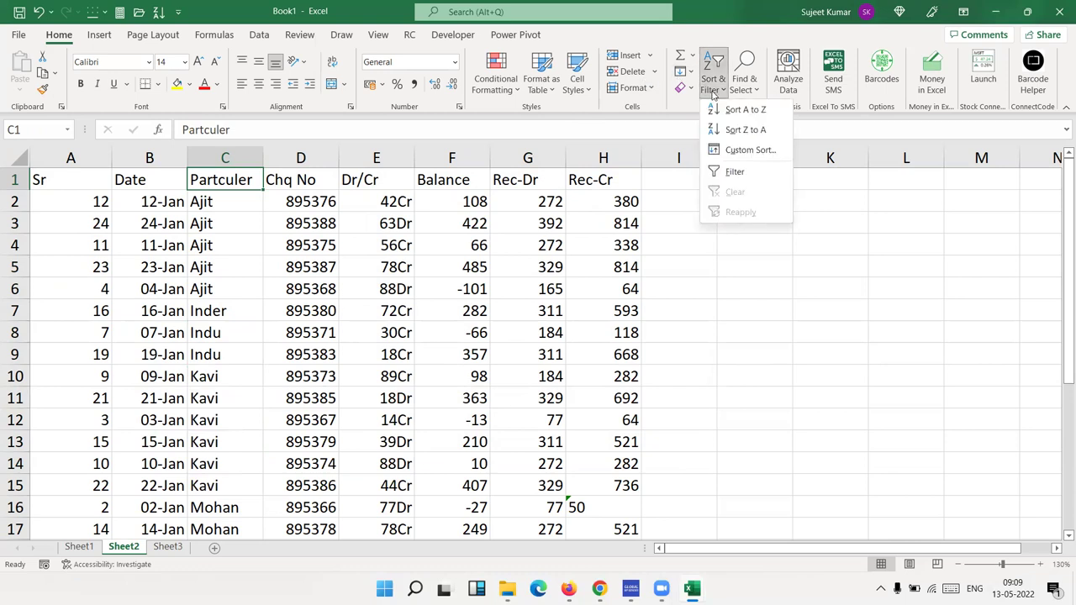
left_click(725, 115)
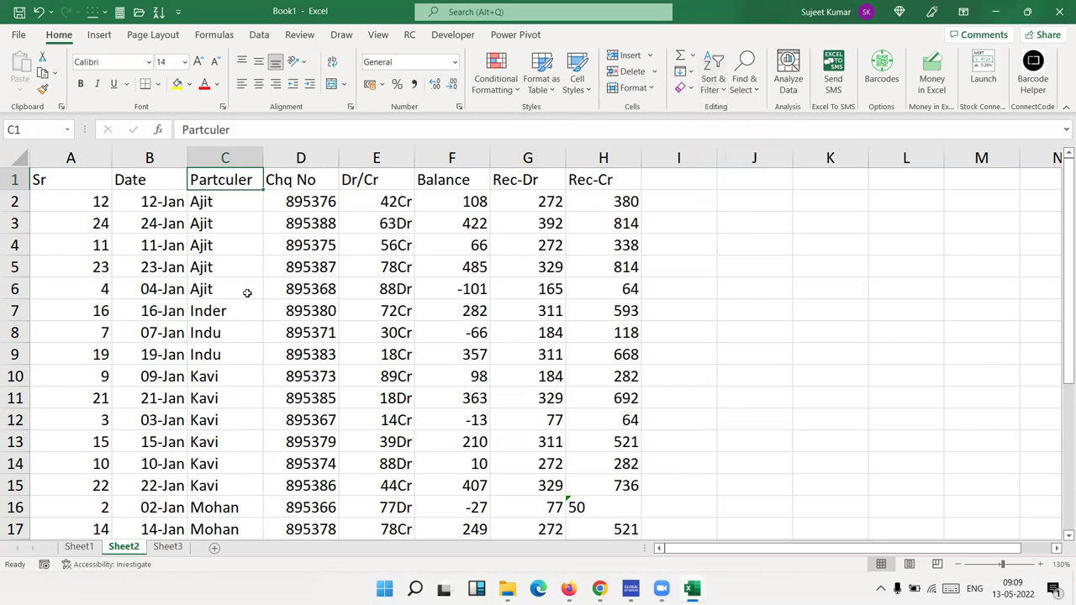
left_click(246, 293)
left_click_drag(246, 294, 413, 294)
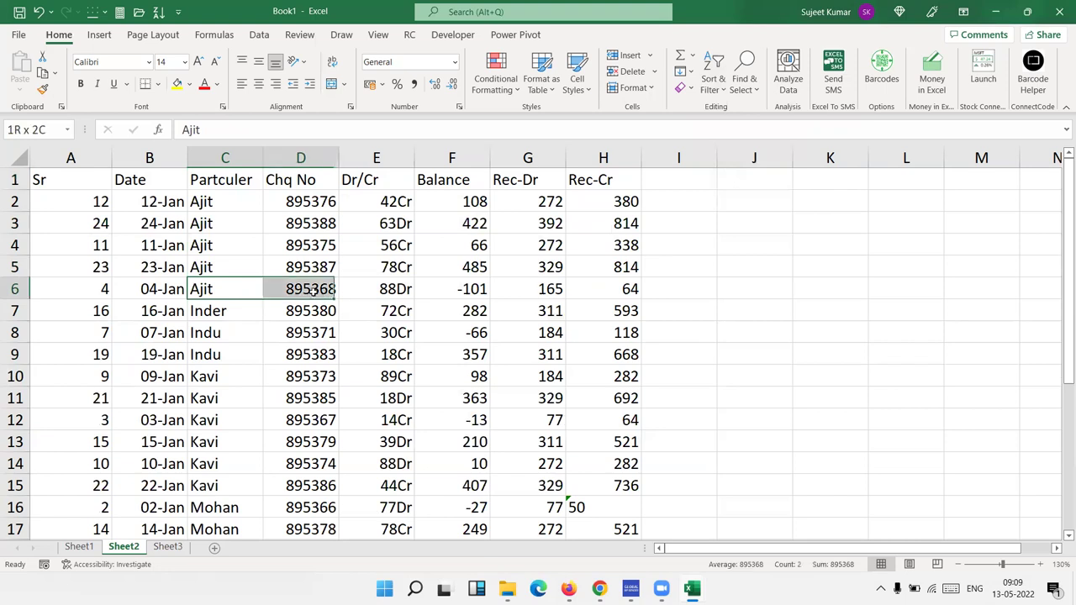
left_click(479, 291)
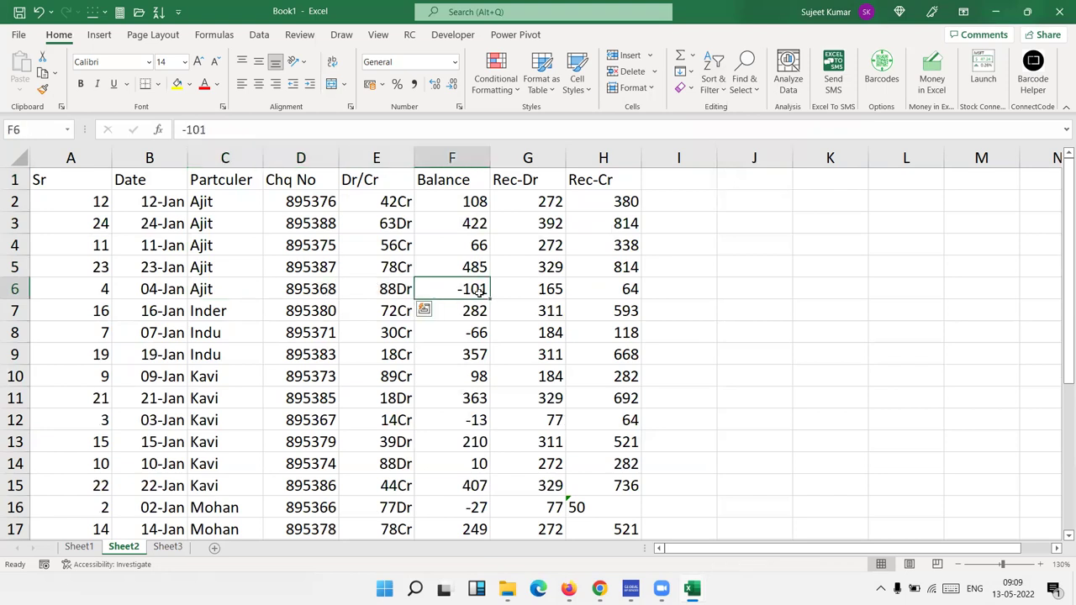
left_click_drag(479, 291, 464, 202)
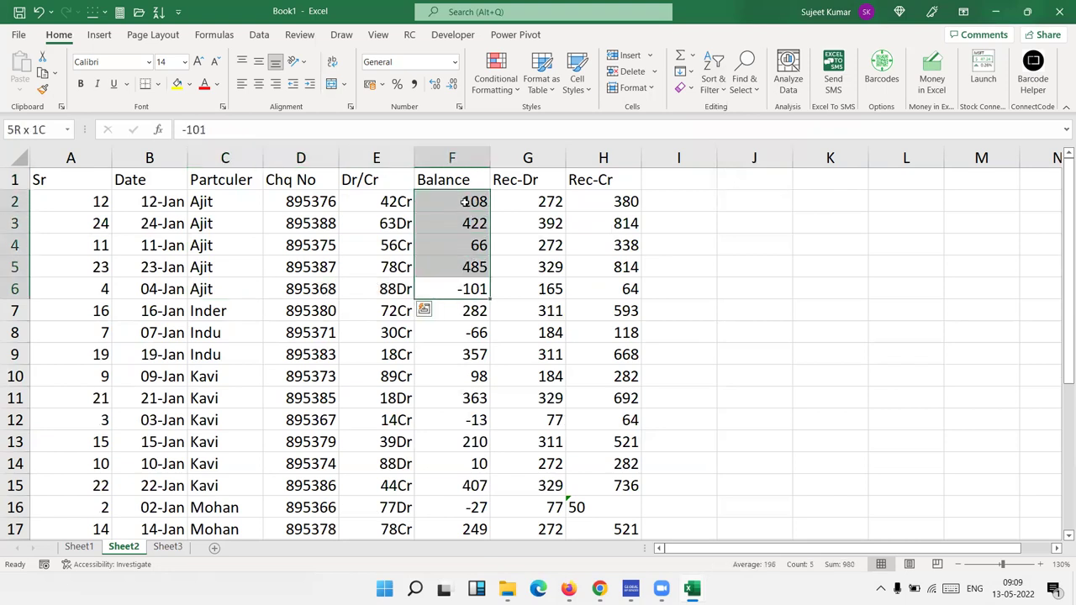
left_click(206, 185)
left_click_drag(225, 317, 298, 313)
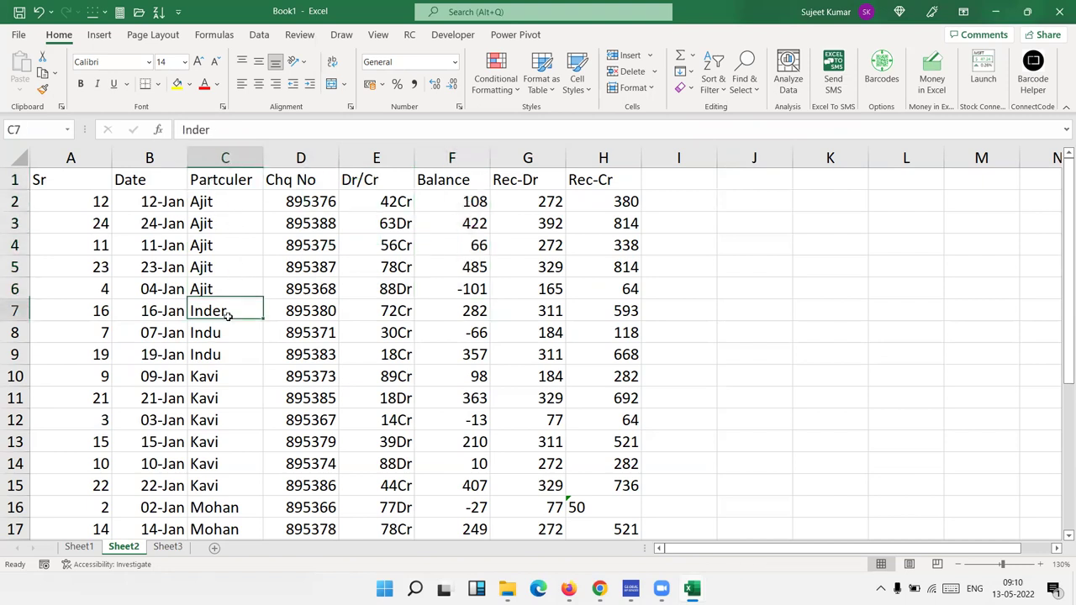
left_click_drag(254, 352, 348, 334)
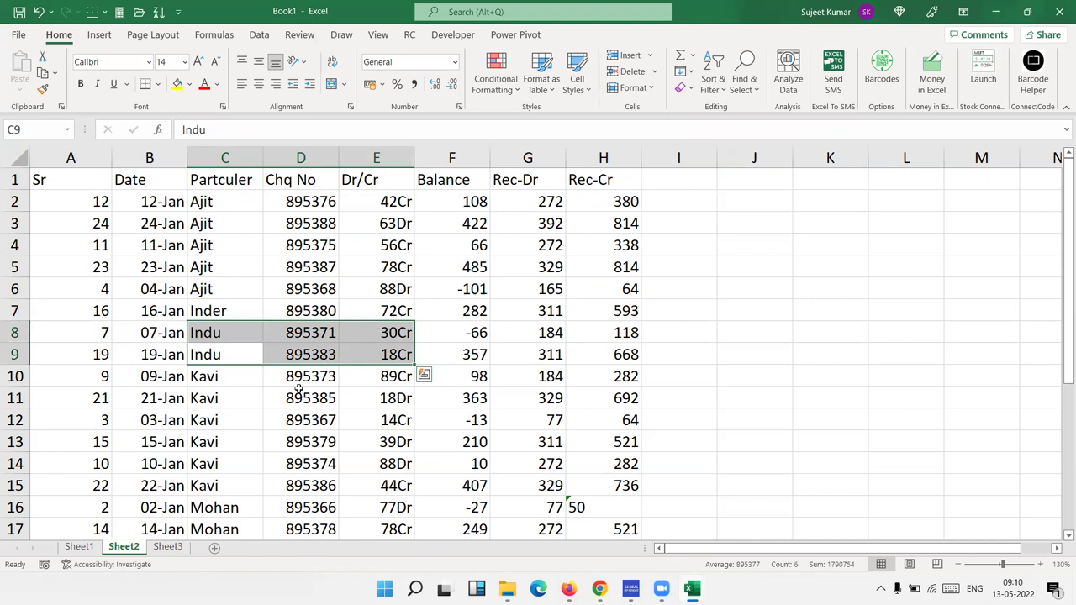
left_click_drag(252, 395, 339, 383)
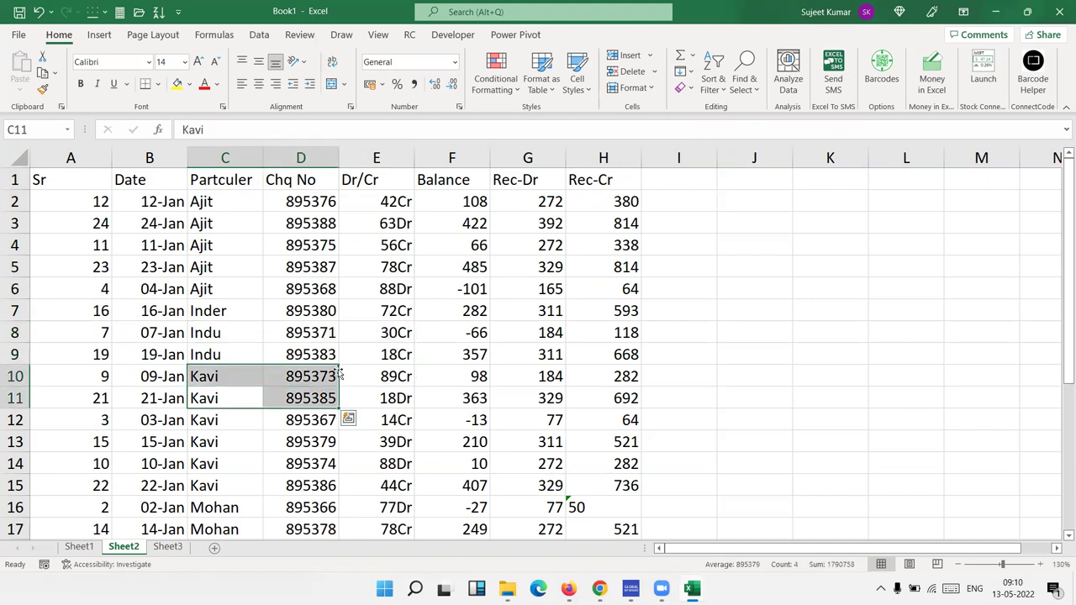
left_click(395, 246)
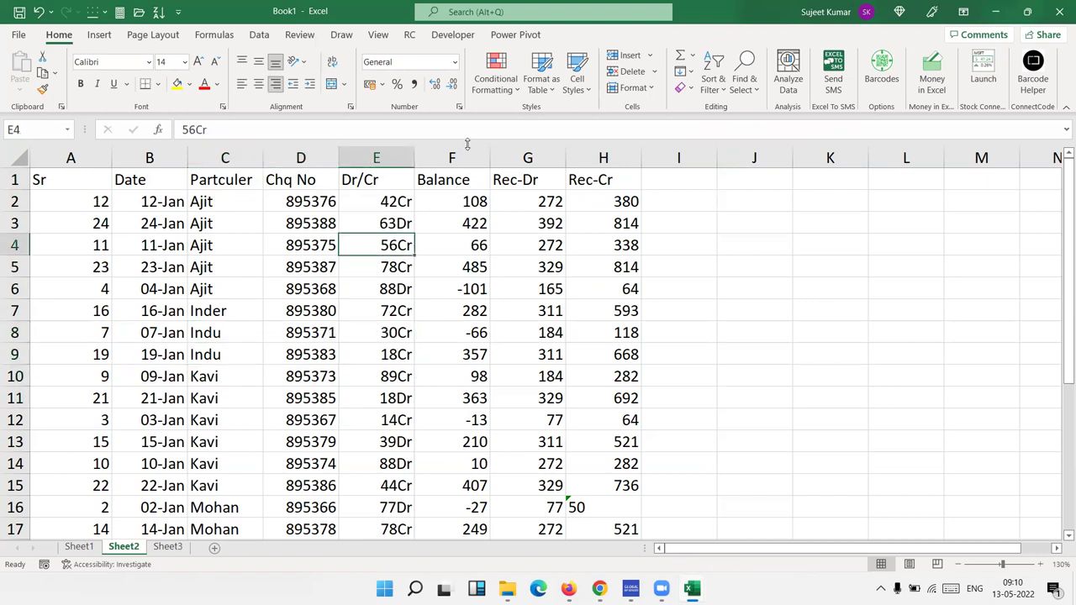
Step: Add a Then by Balance, Smallest to Largest level to the Partculer sort and apply it
left_click(713, 82)
left_click(739, 150)
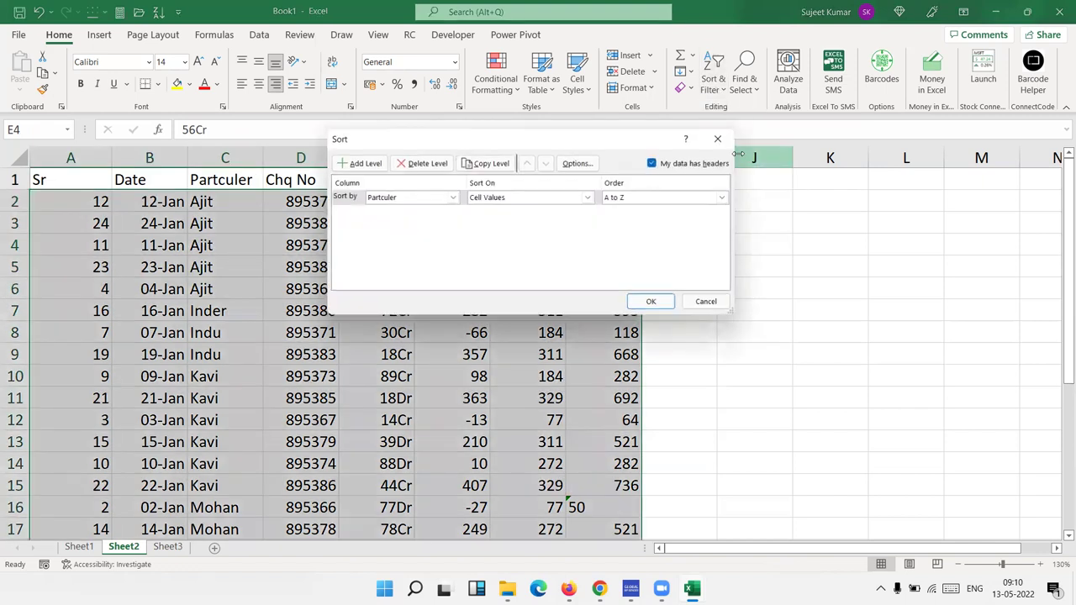
left_click(364, 168)
left_click_drag(463, 140, 587, 200)
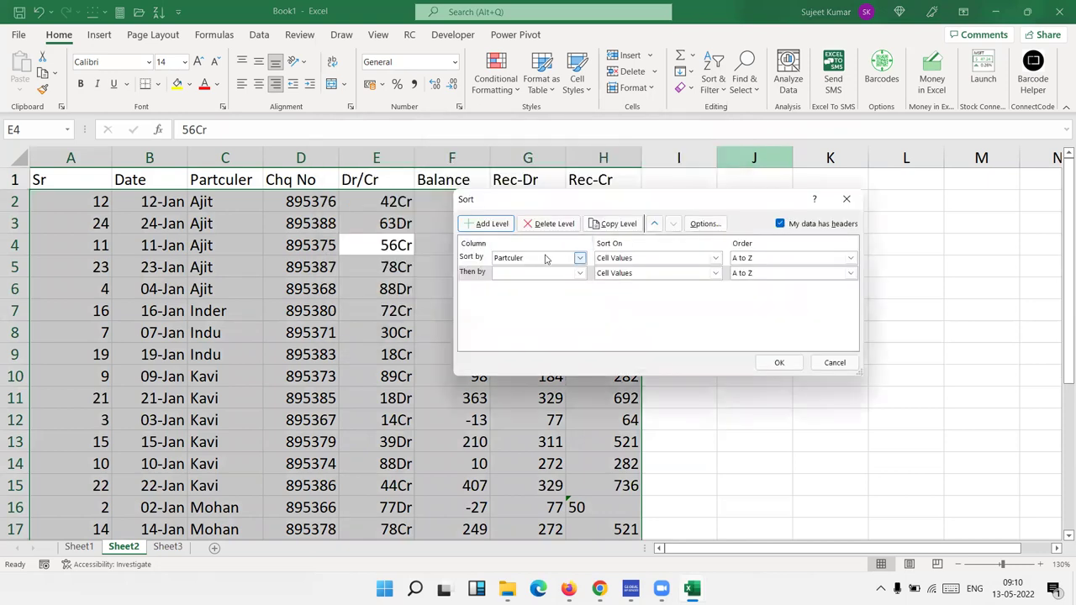
left_click(545, 273)
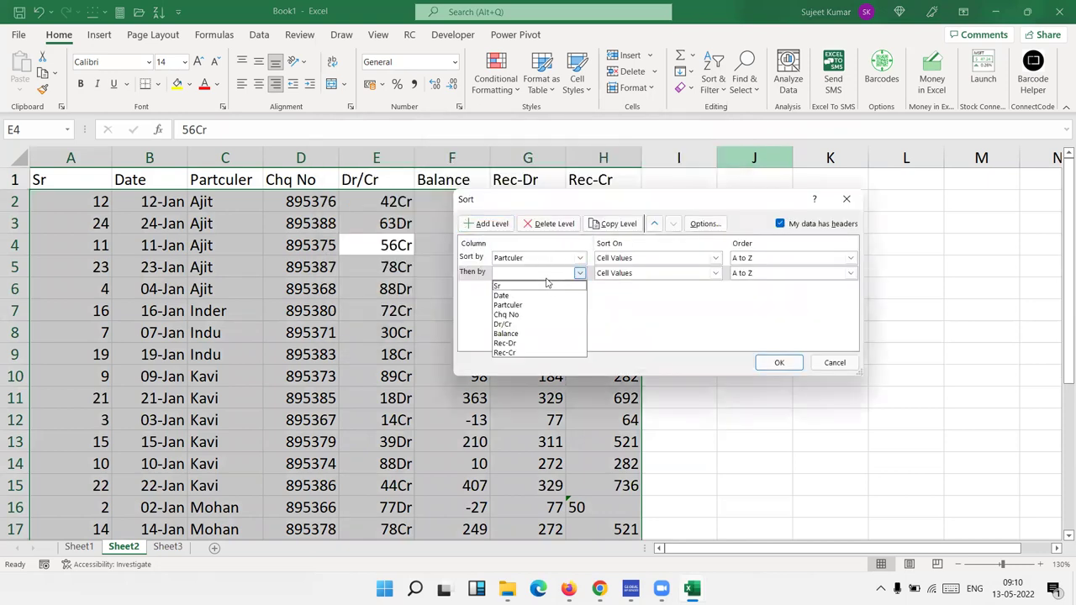
left_click(539, 334)
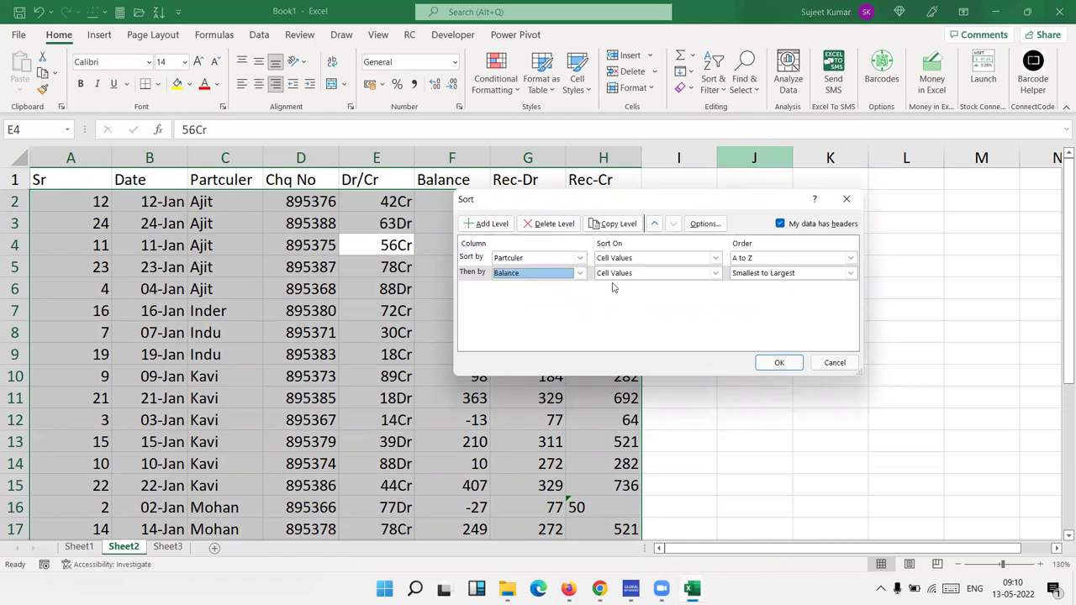
left_click(780, 362)
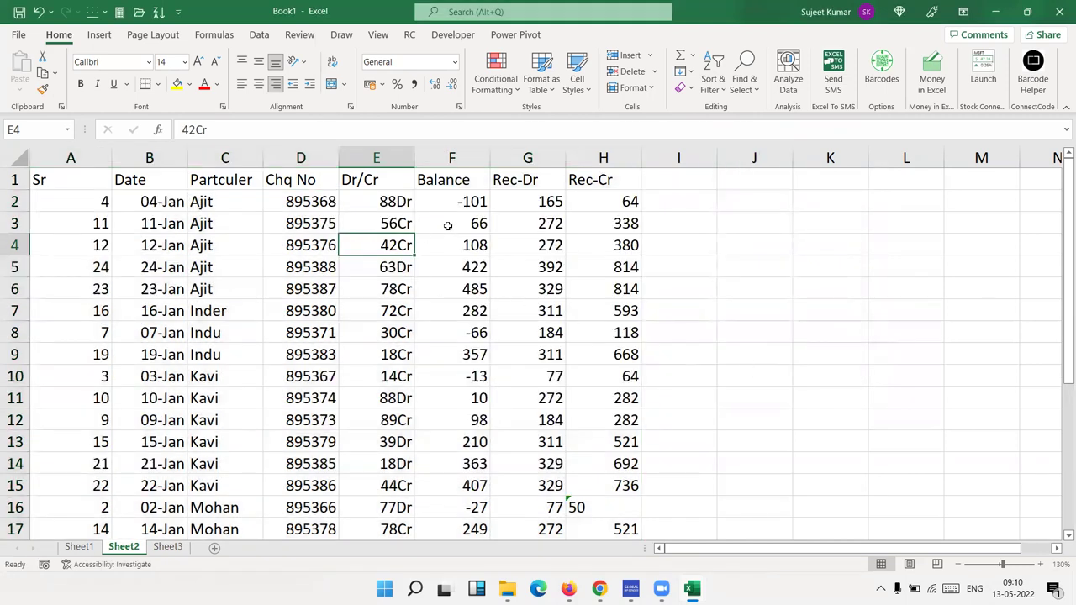
Step: Check Ajit's ascending Balance values, then reopen and close the Custom Sort dialog
left_click_drag(466, 201, 482, 286)
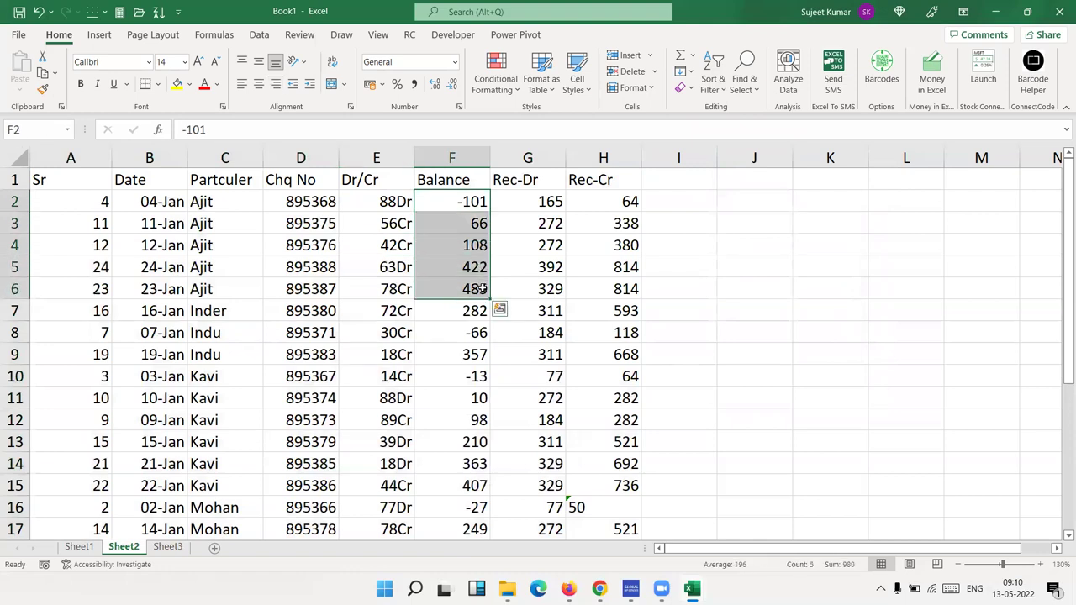
left_click(357, 244)
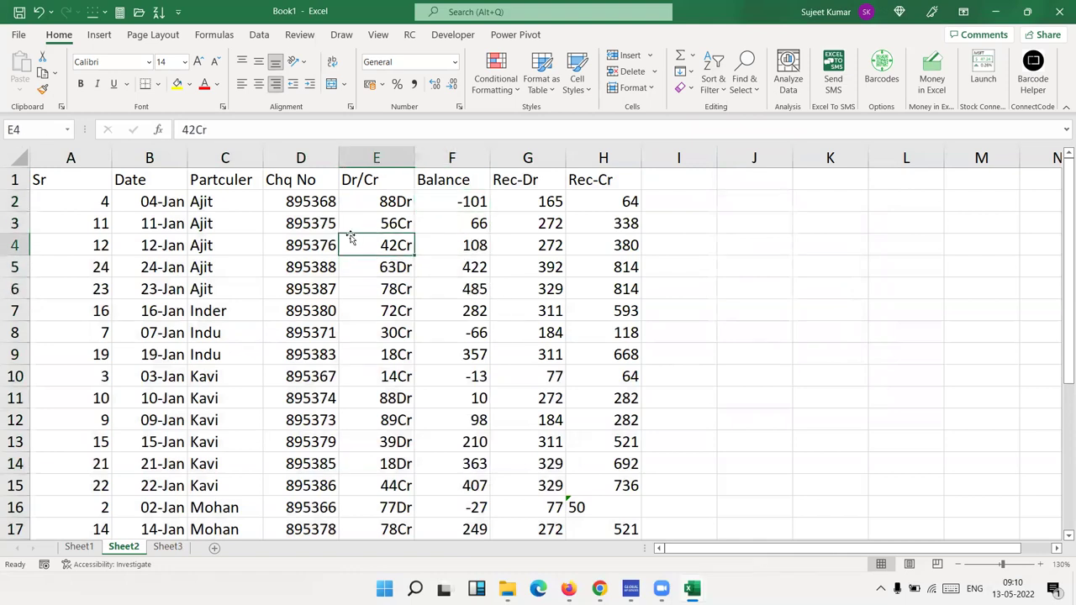
left_click(721, 89)
left_click(750, 149)
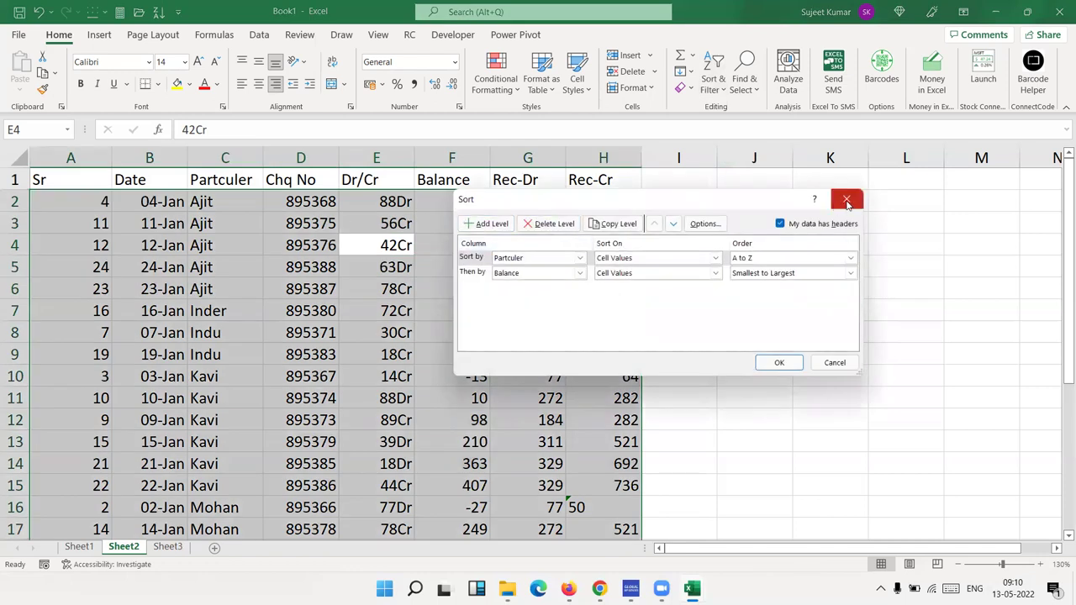
left_click(847, 200)
left_click(616, 212)
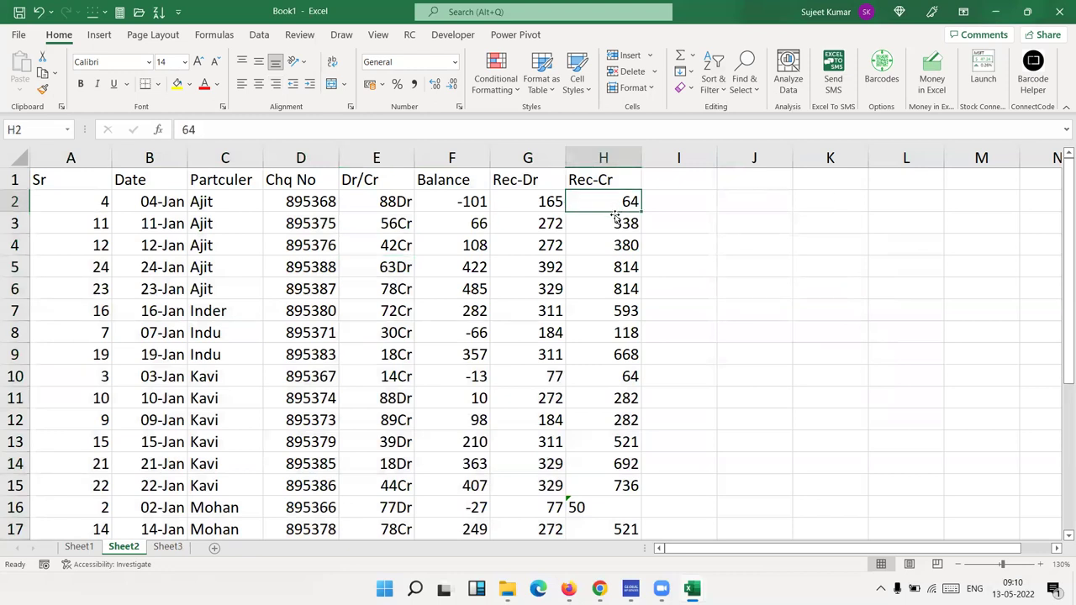
Step: Add a Month header in I1 and autofill a JAN month series down column I
left_click(664, 181)
type("Monh")
key("BackSpace")
type("th")
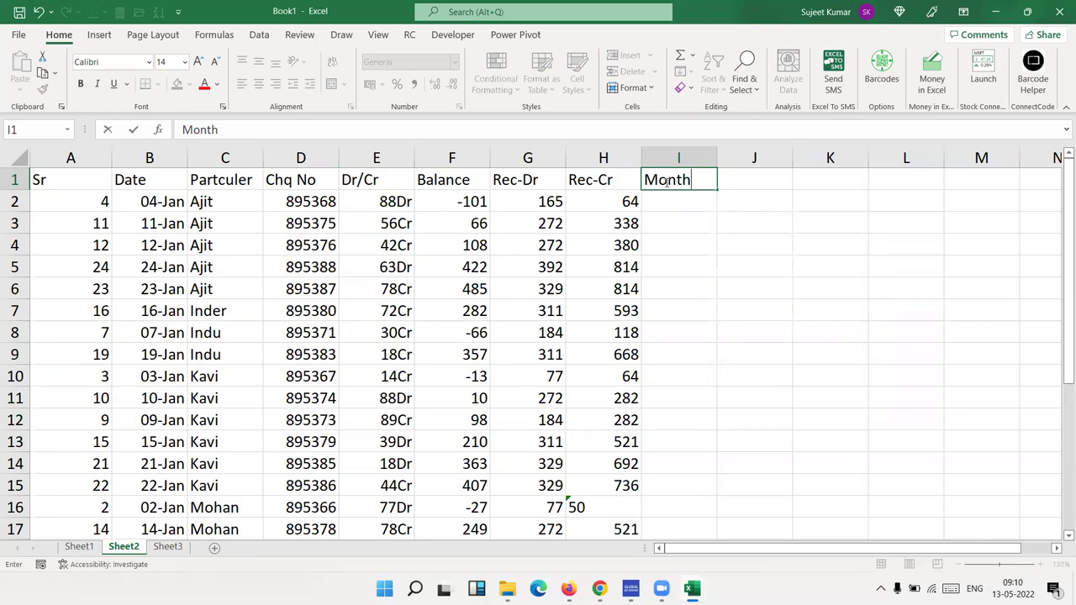
key("Return")
type("JAN")
key("Return")
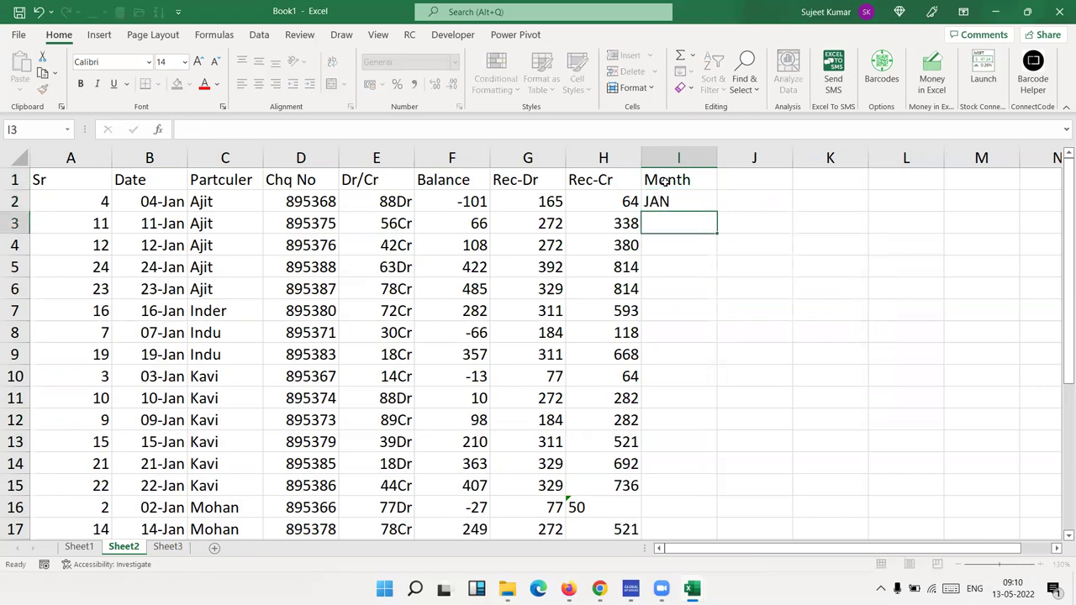
left_click(687, 208)
left_click_drag(718, 213, 718, 535)
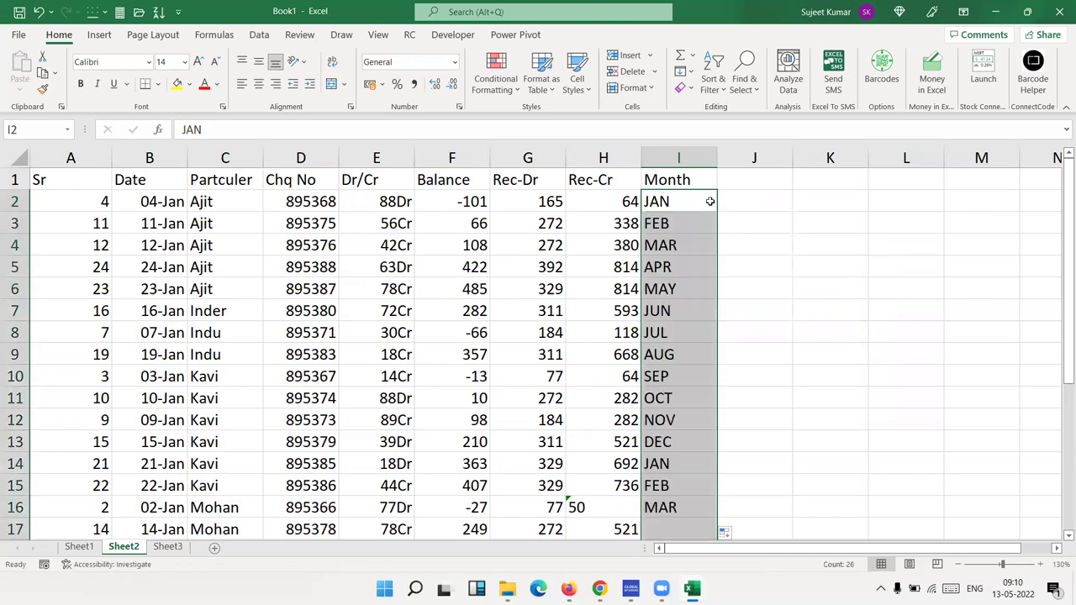
Step: Sort the ledger A to Z by the Month column
left_click(688, 180)
left_click(713, 80)
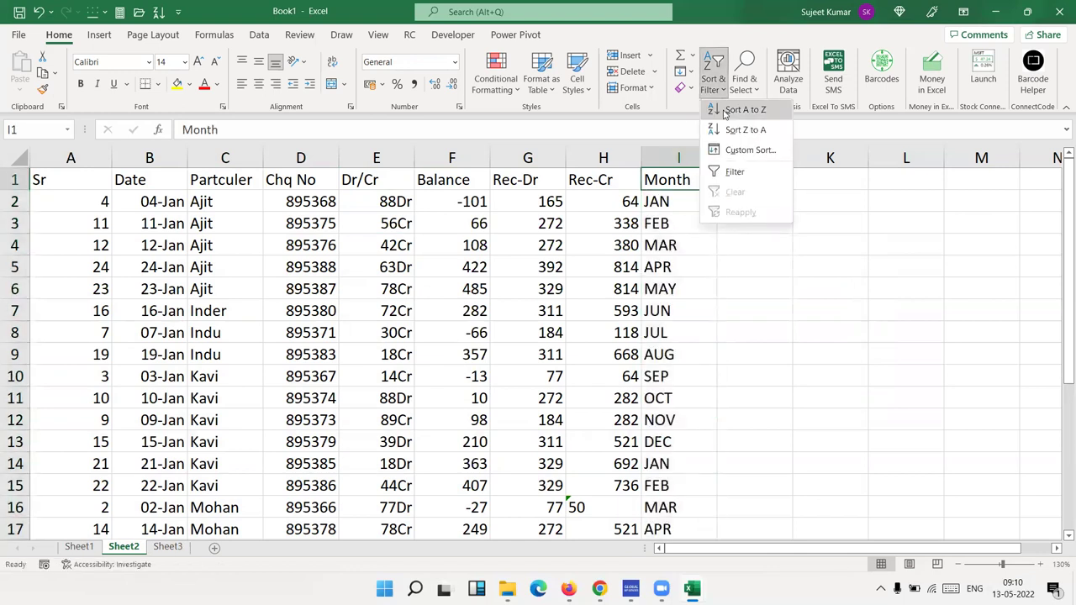
left_click(725, 113)
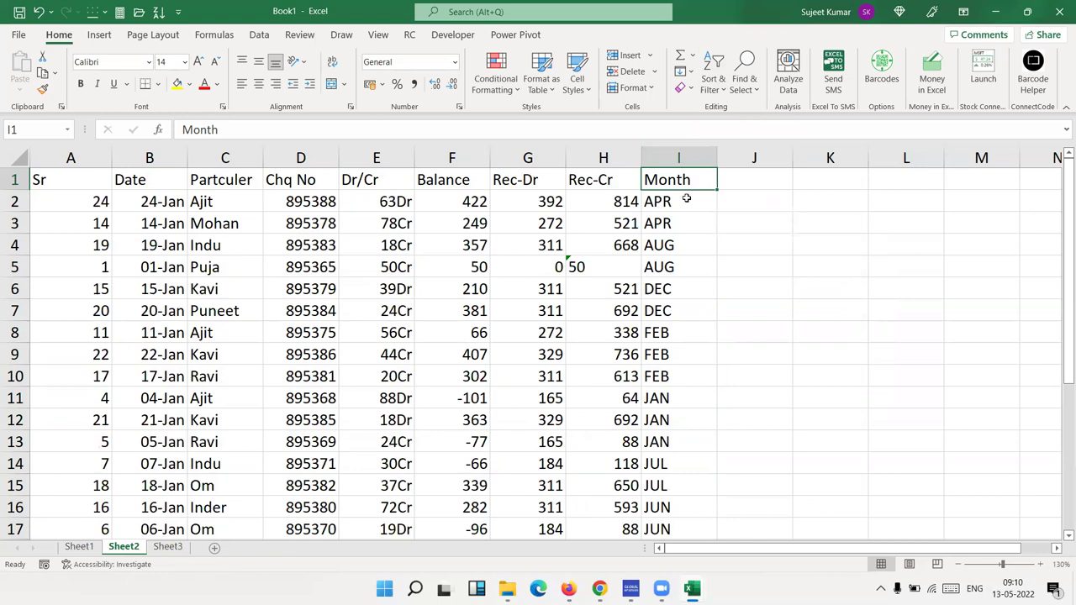
left_click_drag(688, 200, 687, 236)
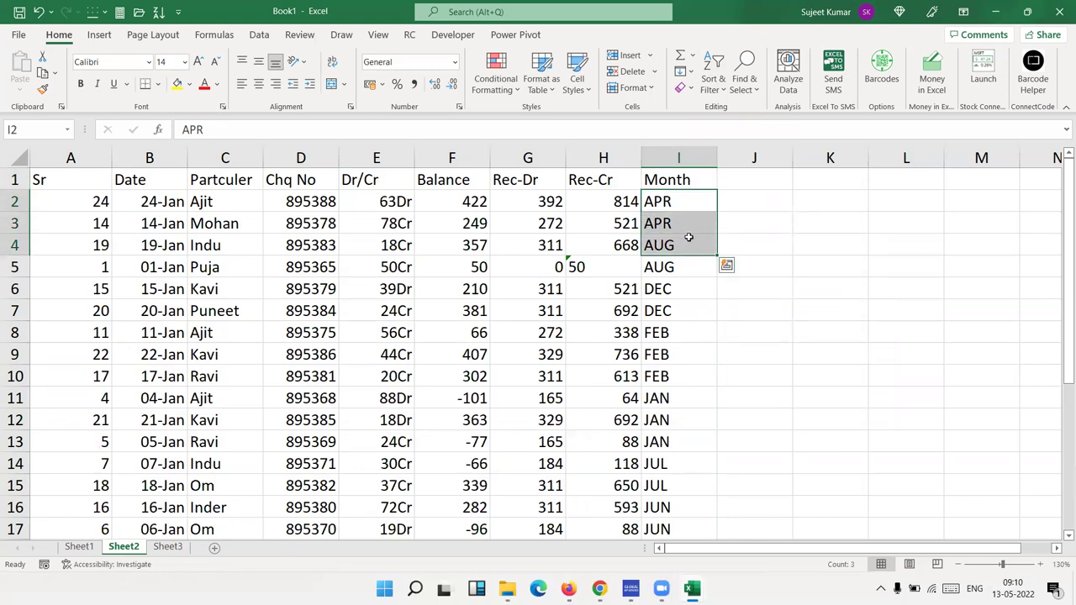
left_click(529, 202)
Step: In Custom Sort, set the Month sort order to Custom List
left_click(523, 181)
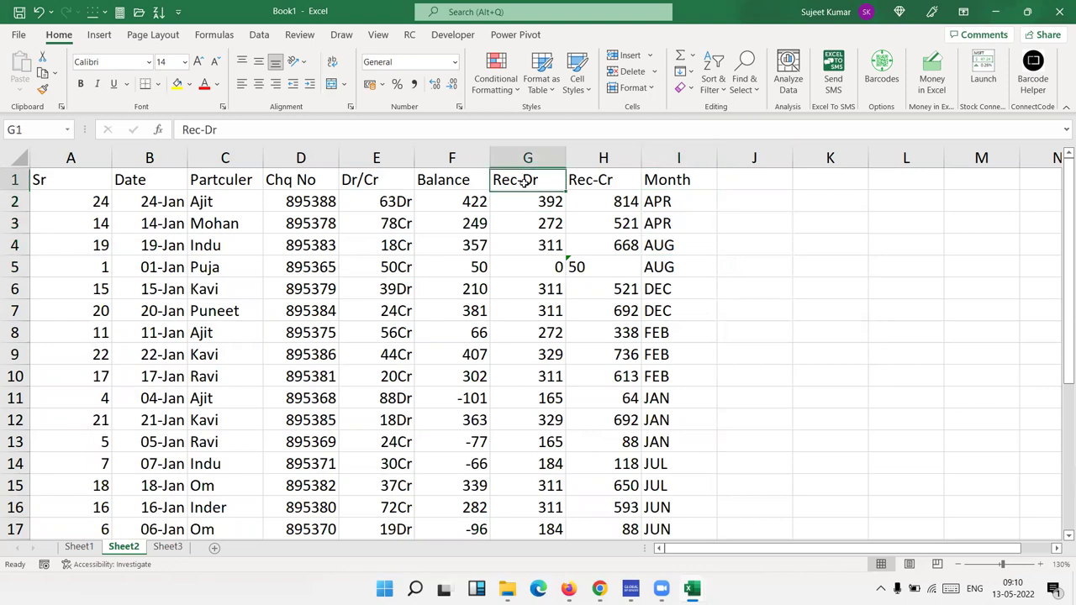
left_click(713, 82)
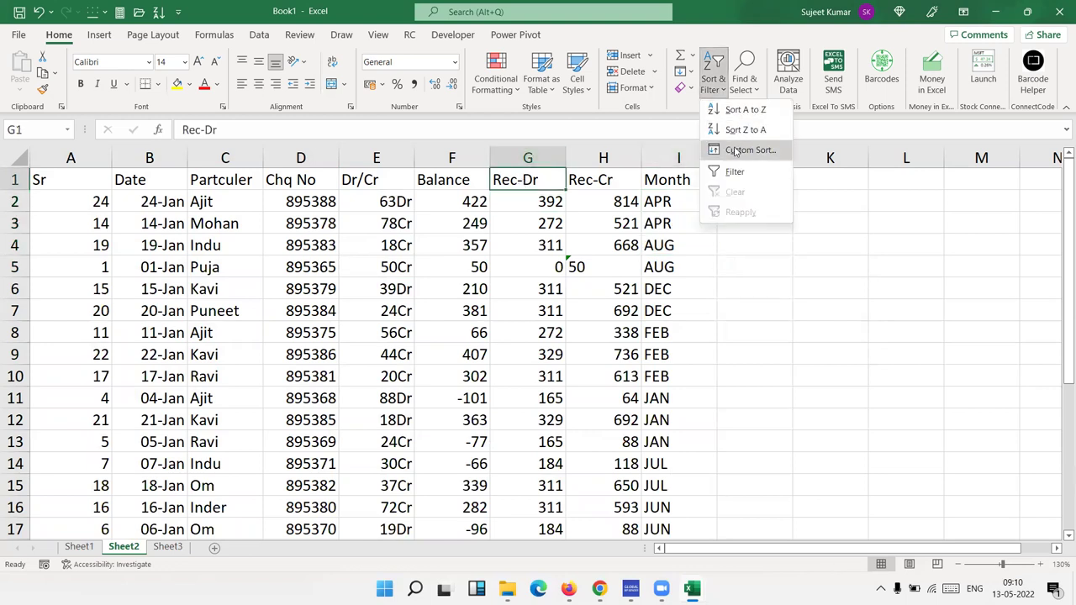
left_click(735, 151)
left_click(757, 258)
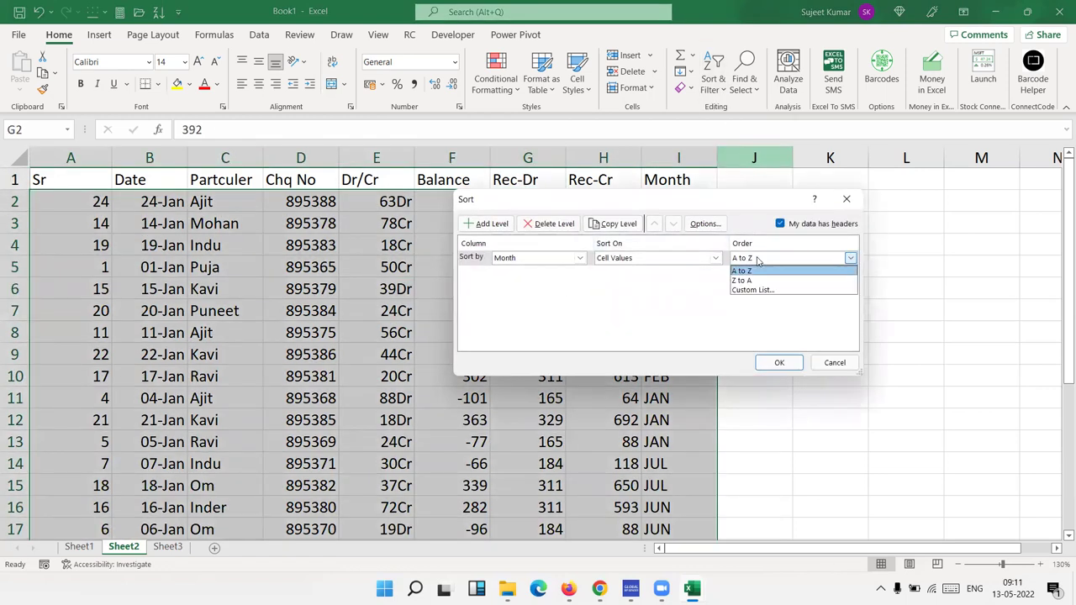
left_click(759, 291)
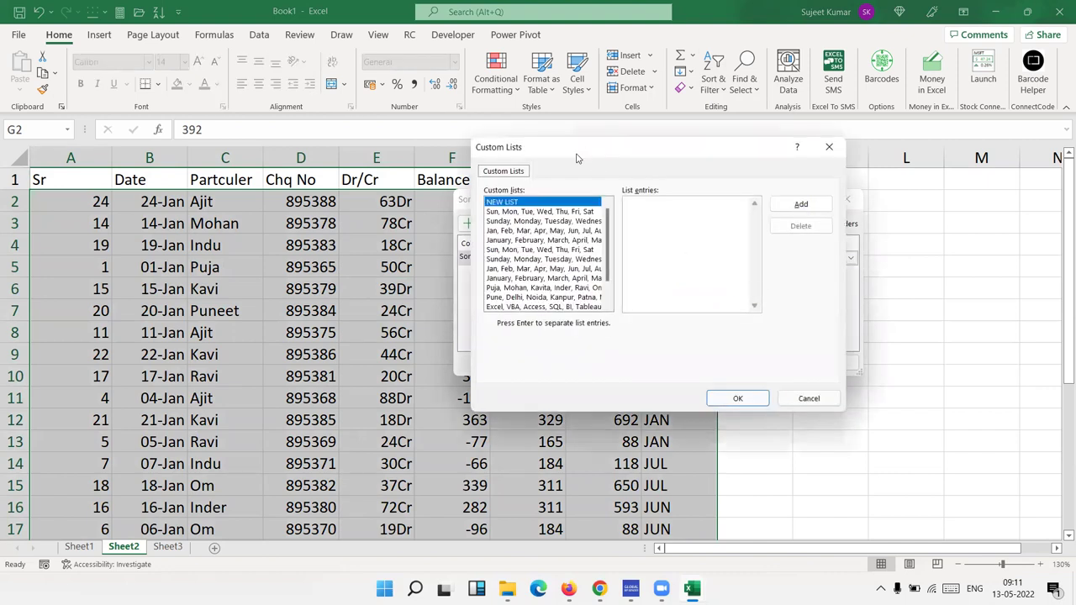
Step: Choose the Jan, Feb, Mar… list and sort the ledger in calendar month order
left_click_drag(576, 158, 220, 188)
left_click(167, 243)
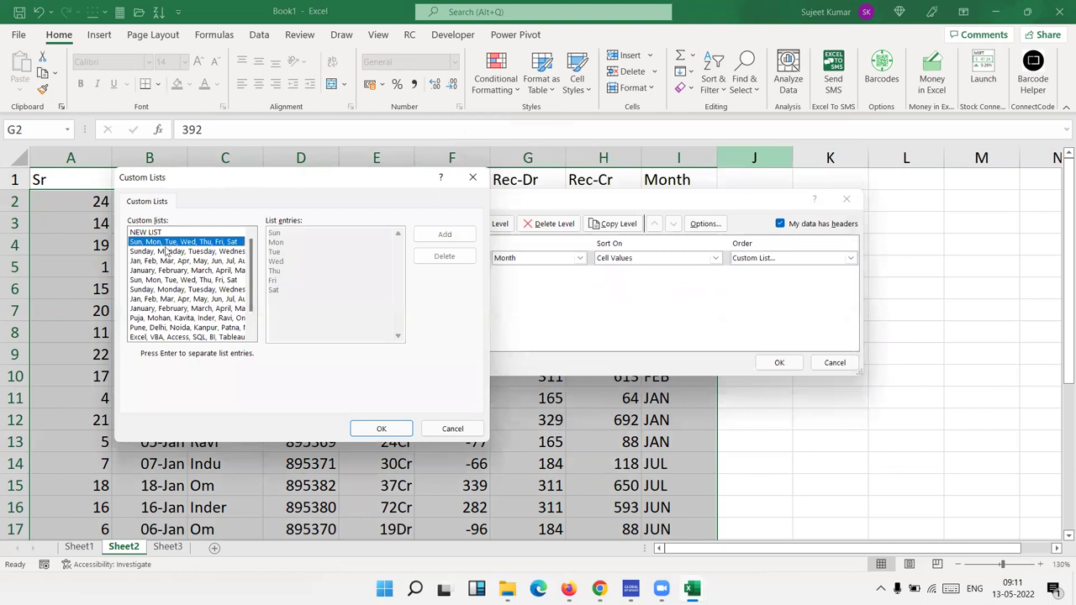
left_click(158, 262)
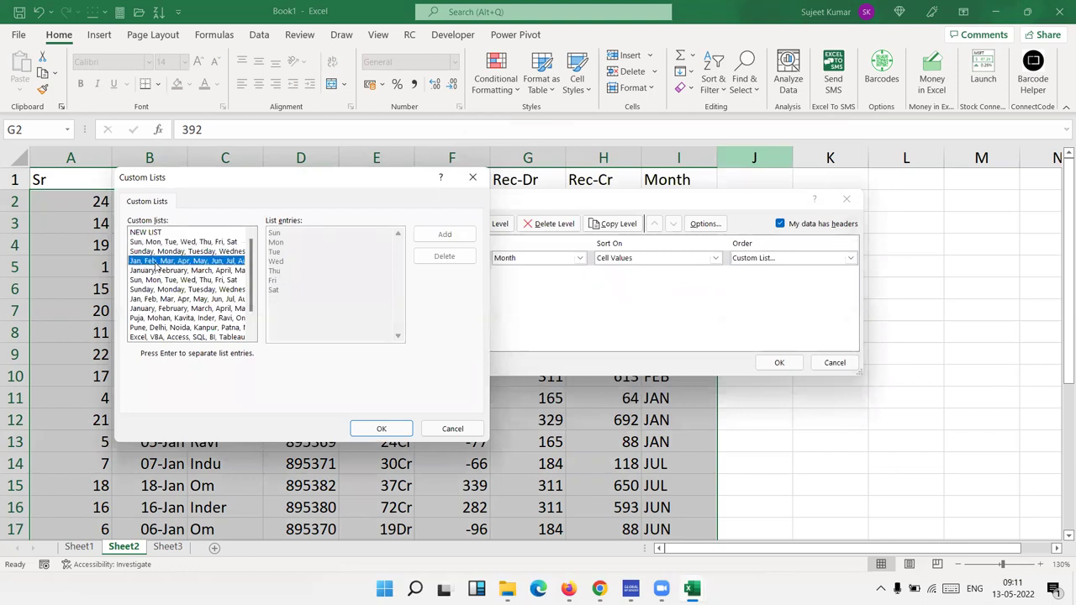
left_click(161, 320)
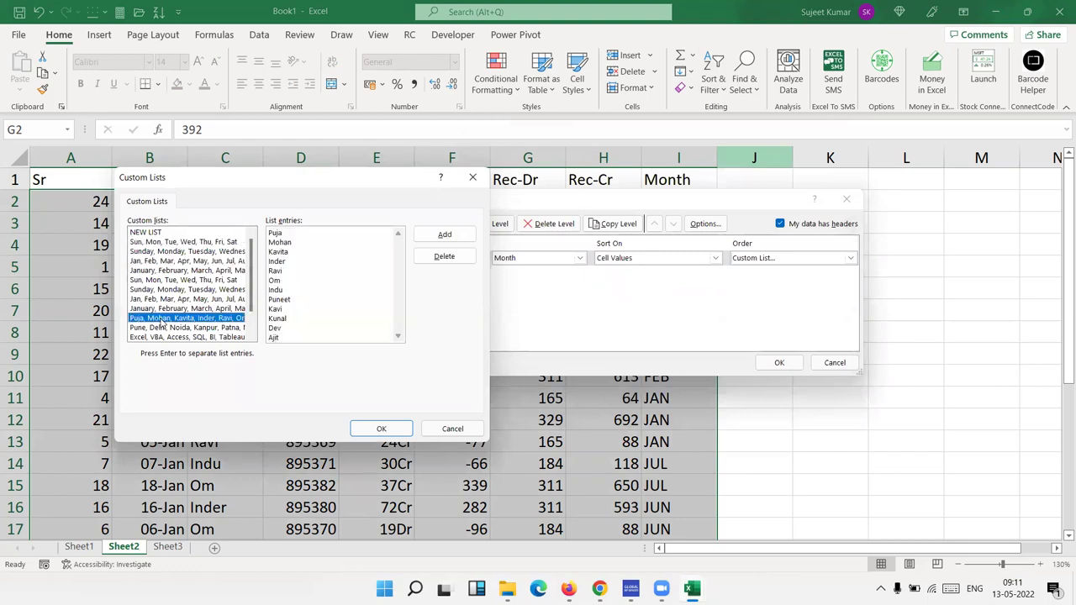
left_click(174, 262)
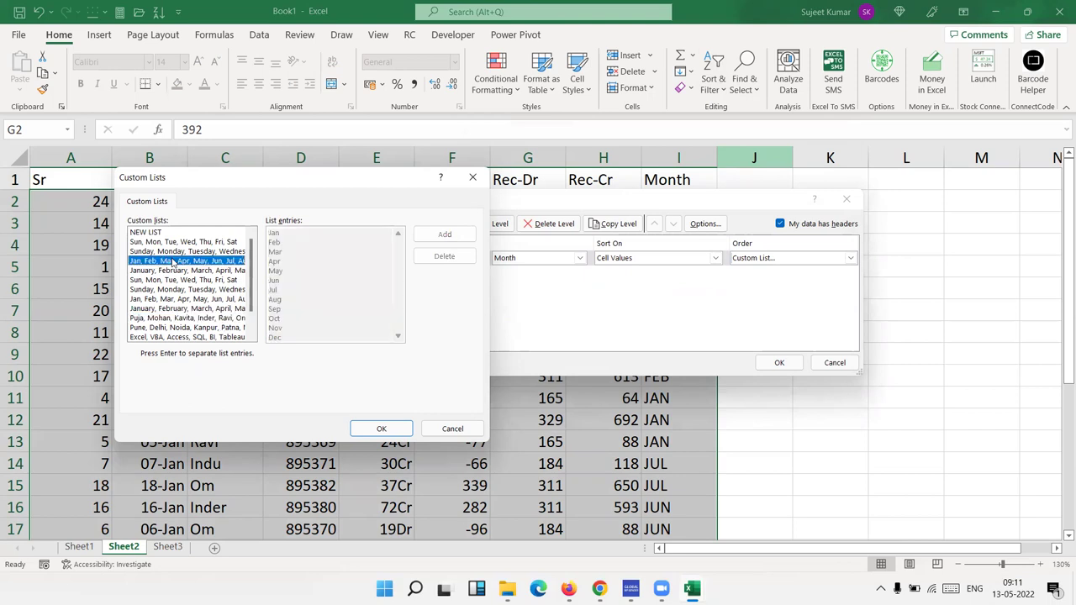
left_click(382, 430)
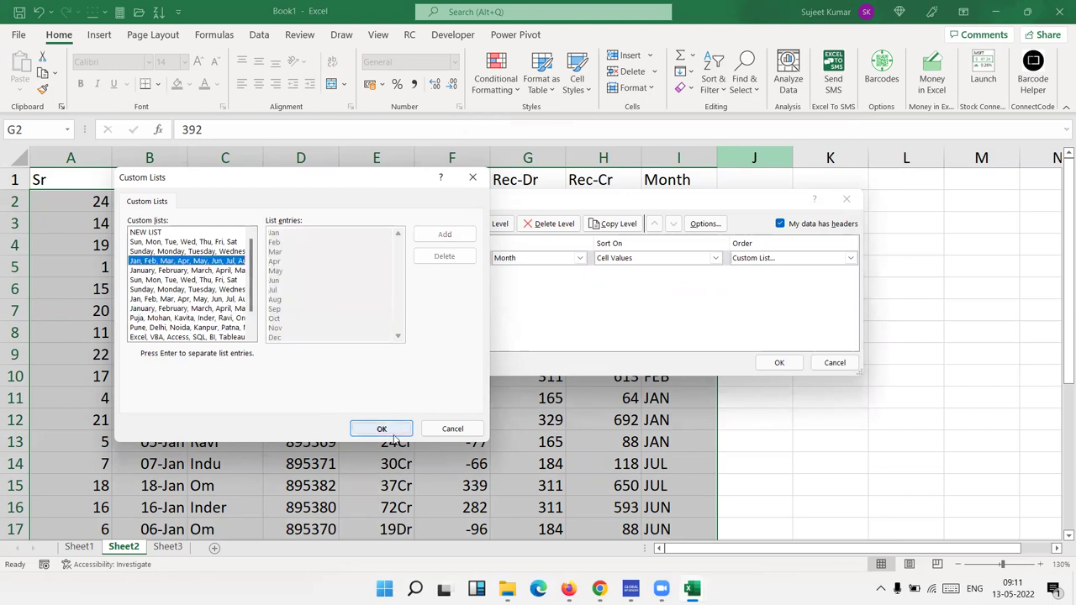
left_click(779, 363)
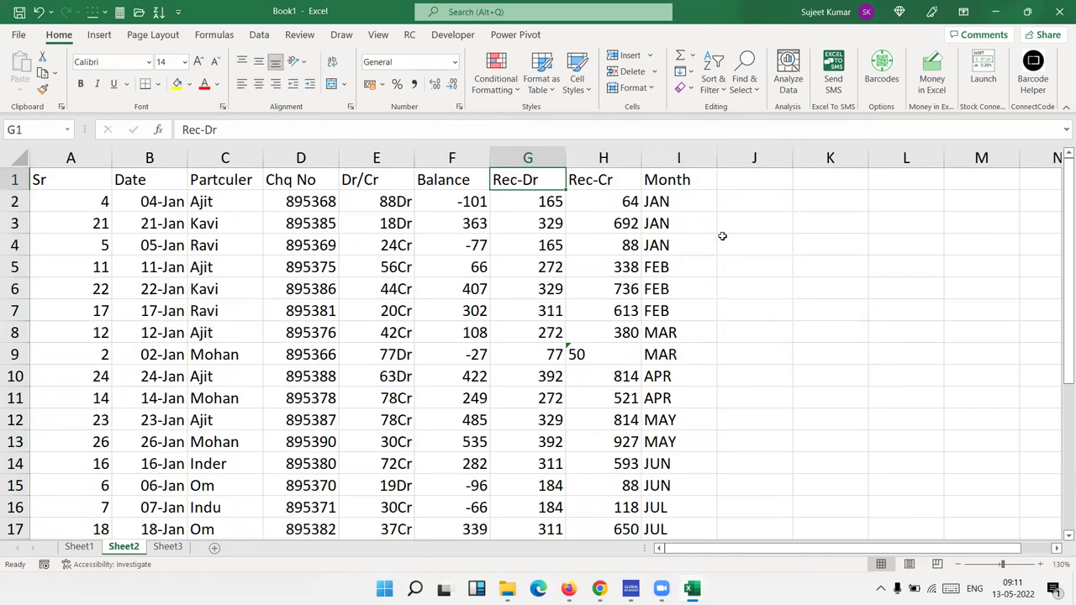
left_click(703, 208)
left_click_drag(702, 209, 701, 332)
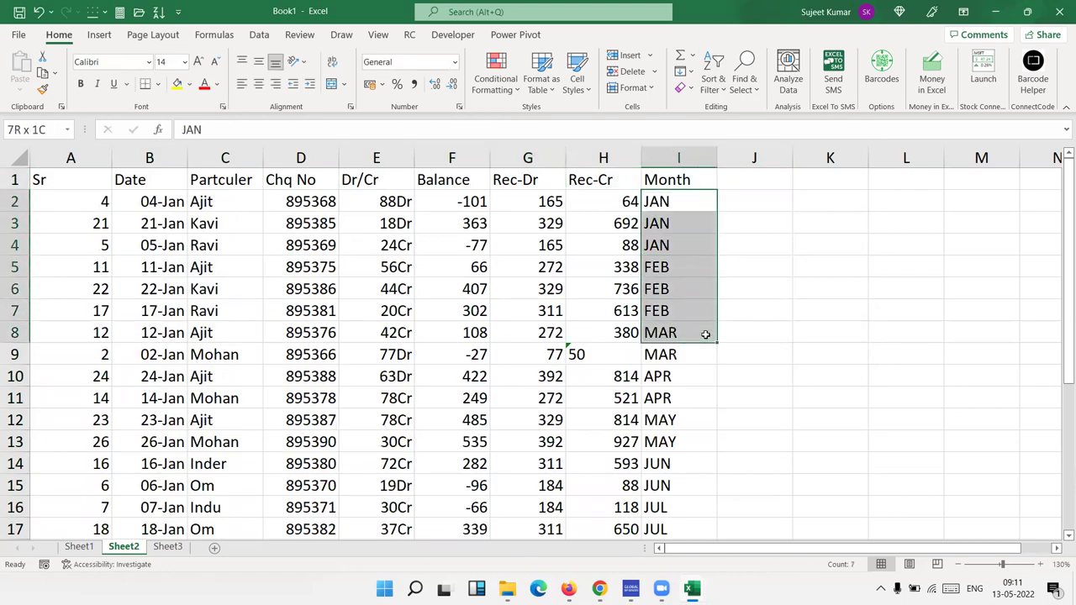
left_click(84, 178)
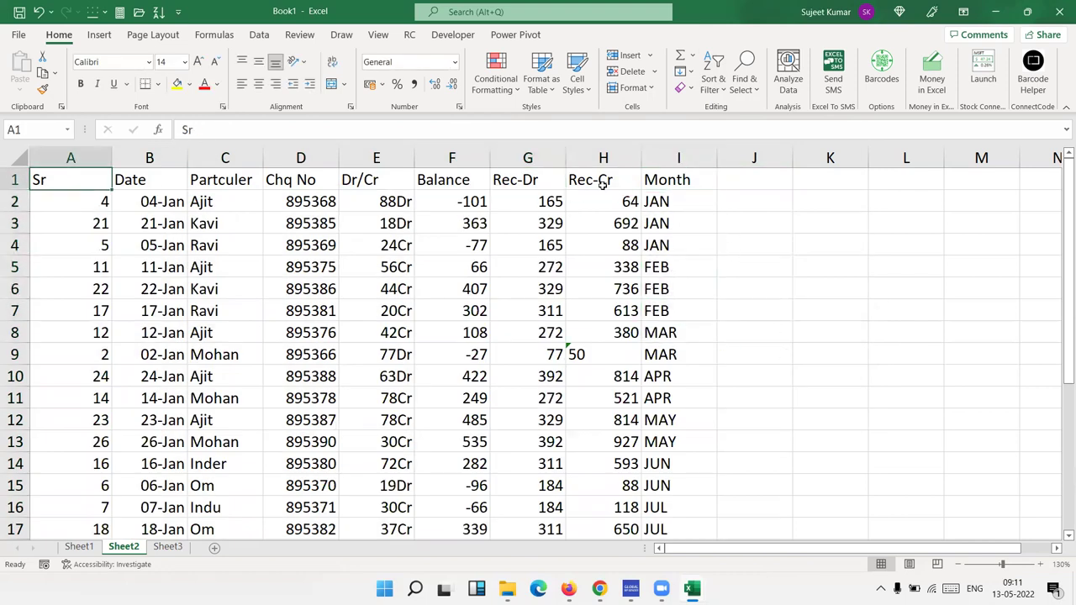
Step: In Custom Sort, switch the Month order to Custom List
left_click(712, 80)
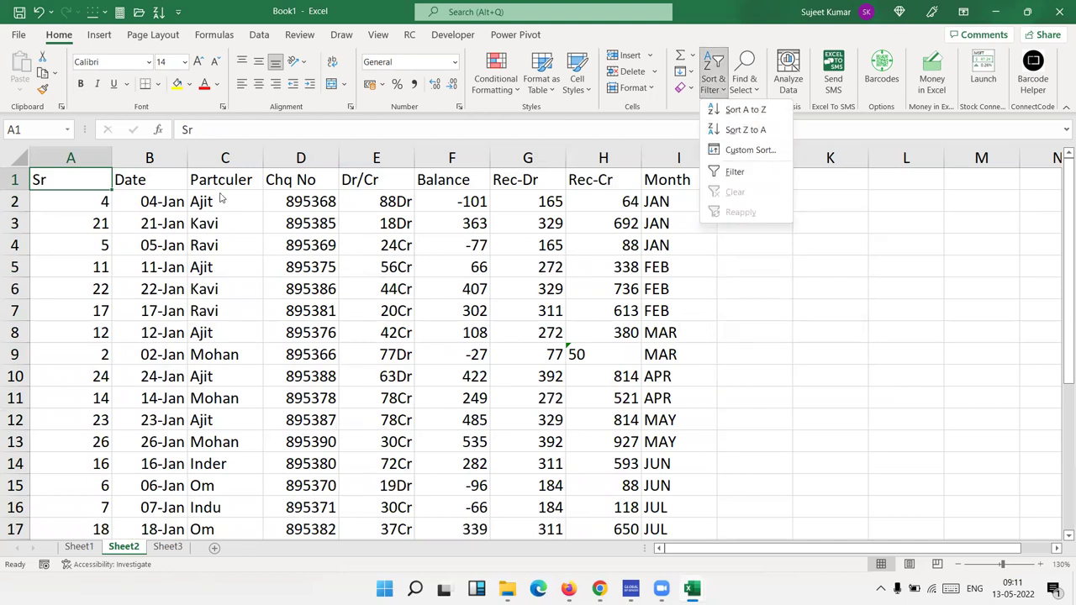
left_click(764, 150)
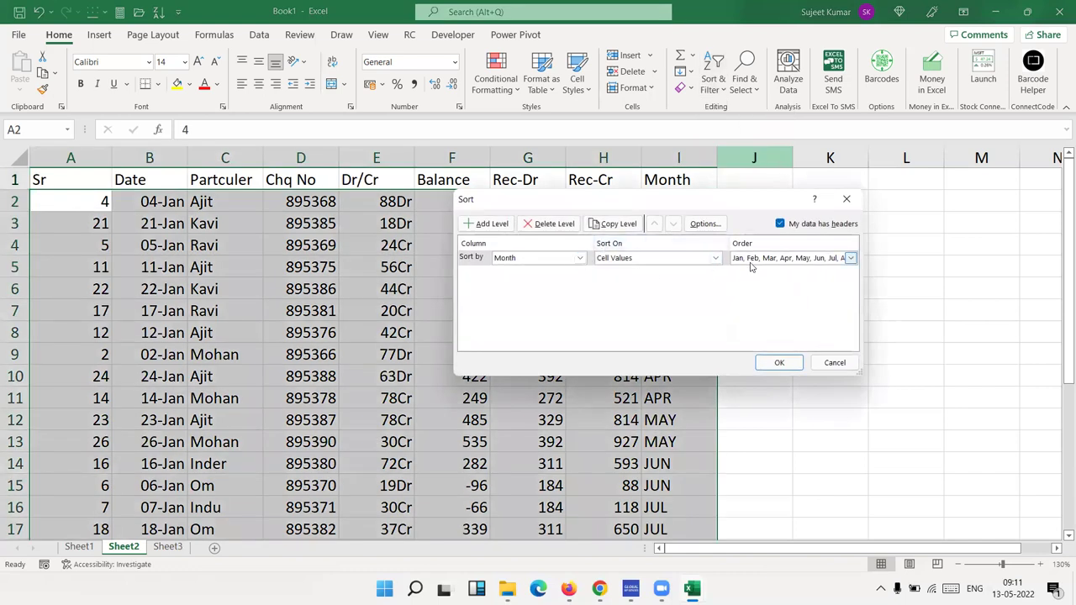
left_click(750, 261)
left_click(748, 310)
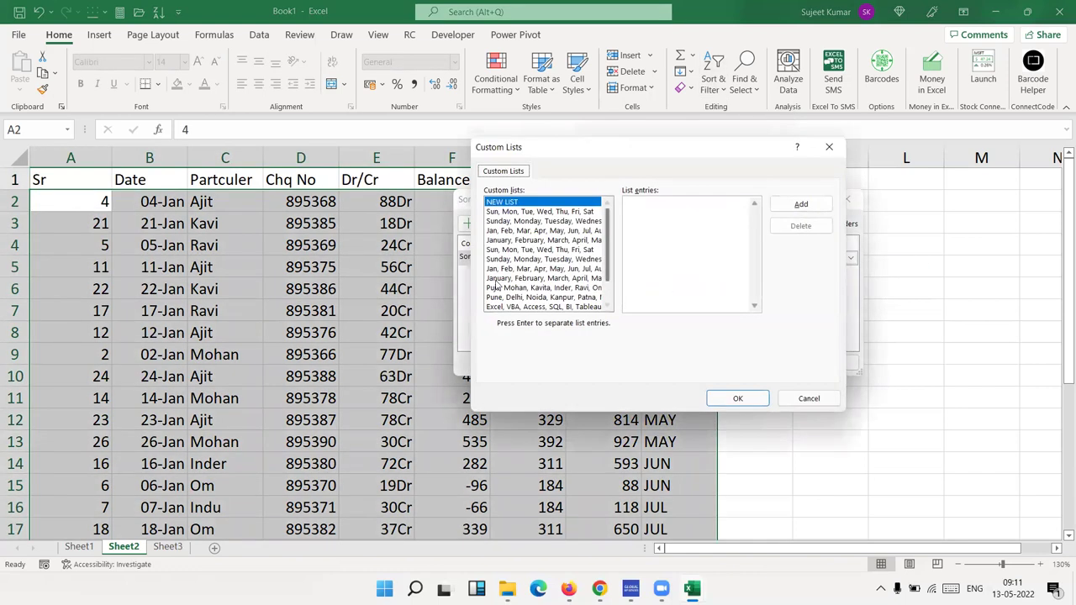
Step: Pick the Apr, May, Jun… list and sort the ledger so APR rows come first
left_click(503, 203)
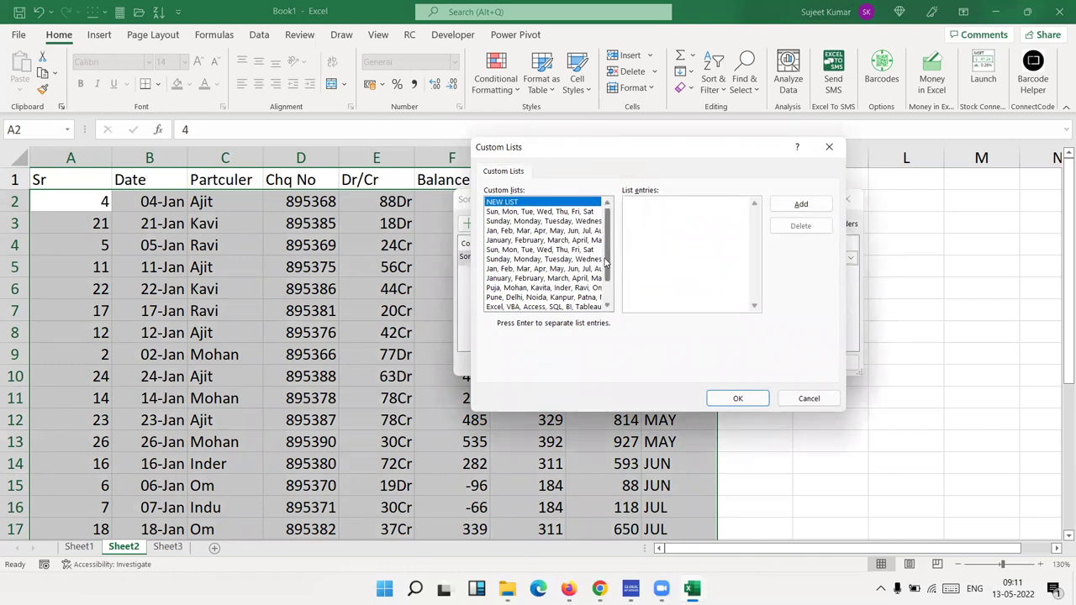
left_click_drag(607, 280, 608, 298)
left_click(675, 209)
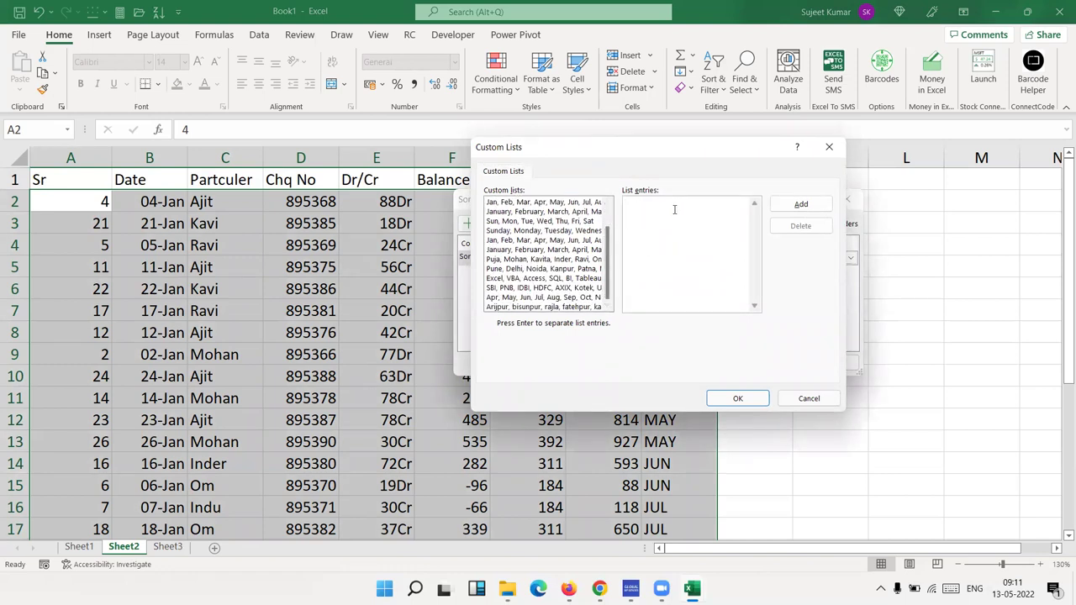
left_click(565, 297)
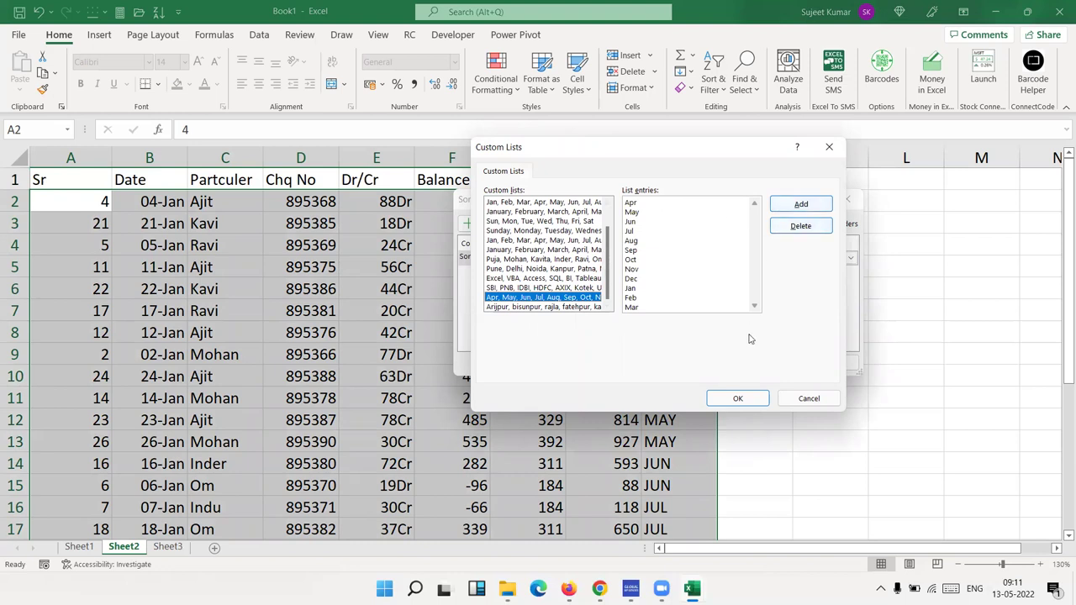
left_click(739, 398)
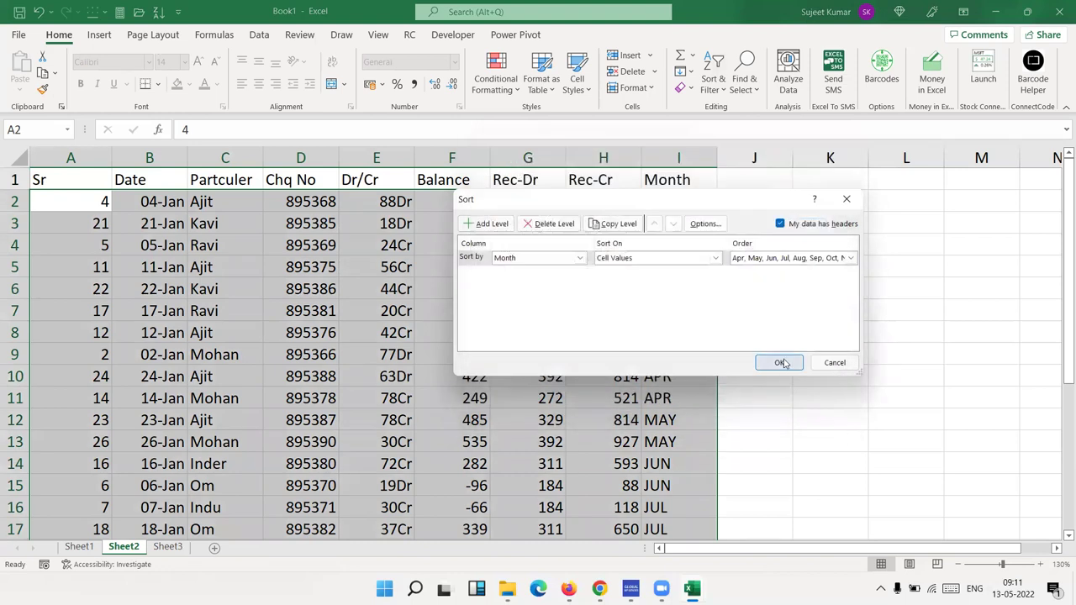
left_click(779, 362)
left_click_drag(682, 208, 669, 358)
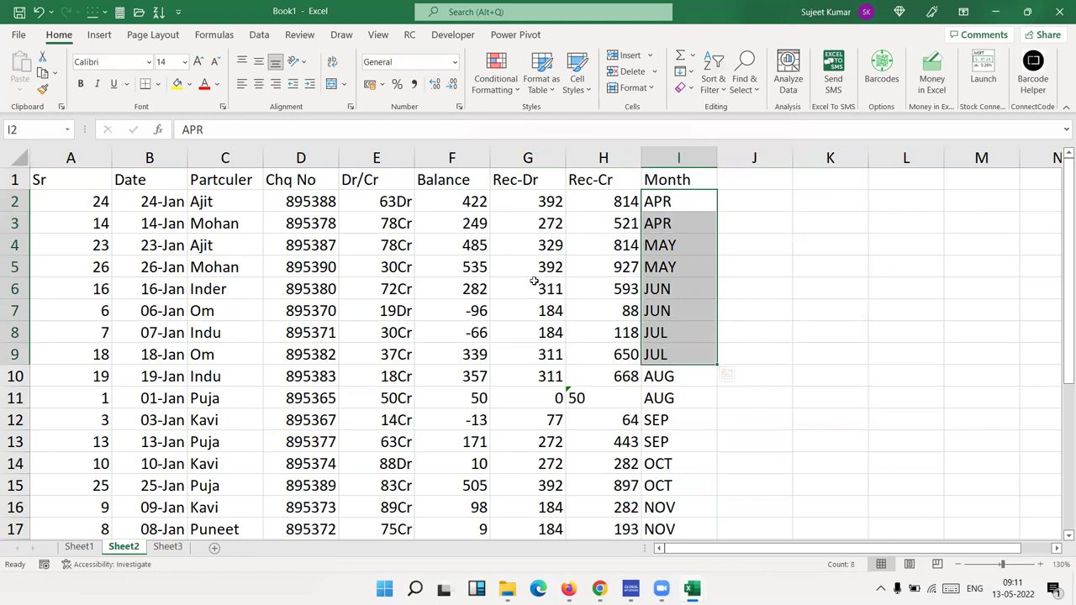
left_click(461, 244)
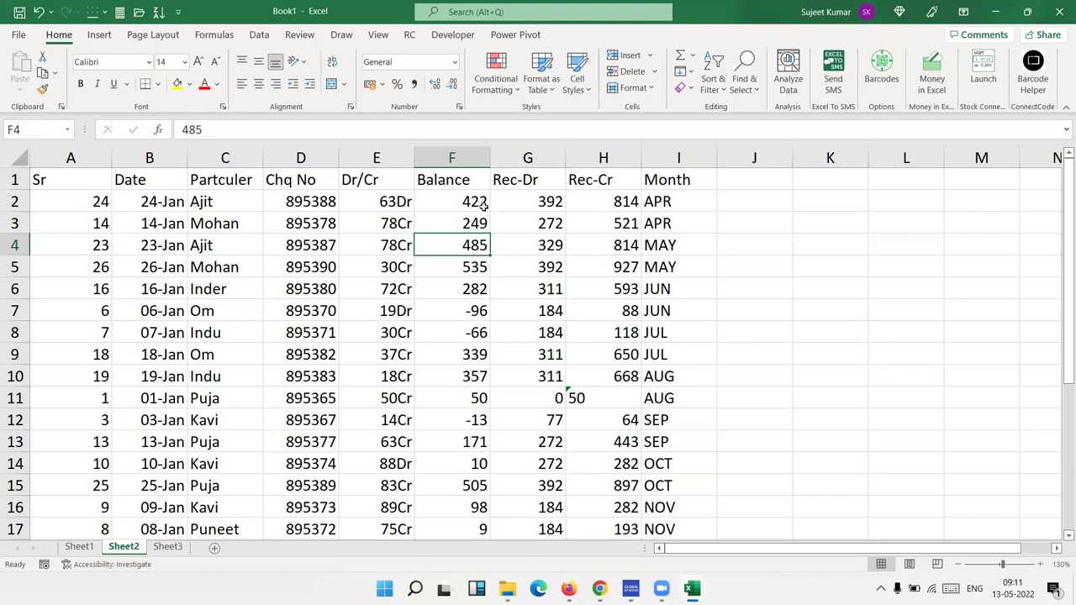
Step: Fill Balance cells F6 (282) and F16 (98) yellow
key("ctrl+Home")
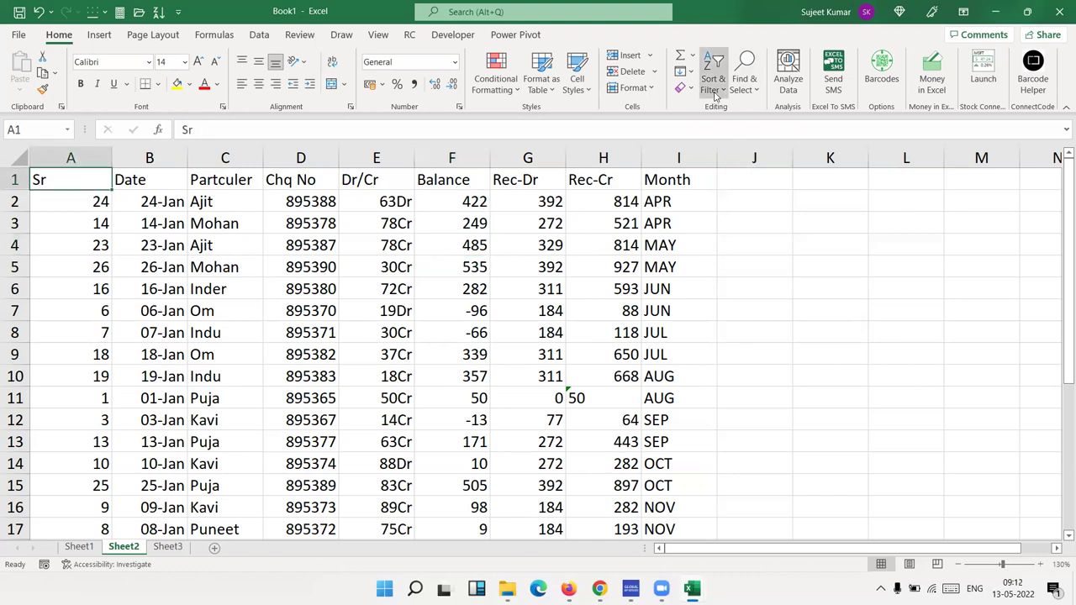
left_click(713, 84)
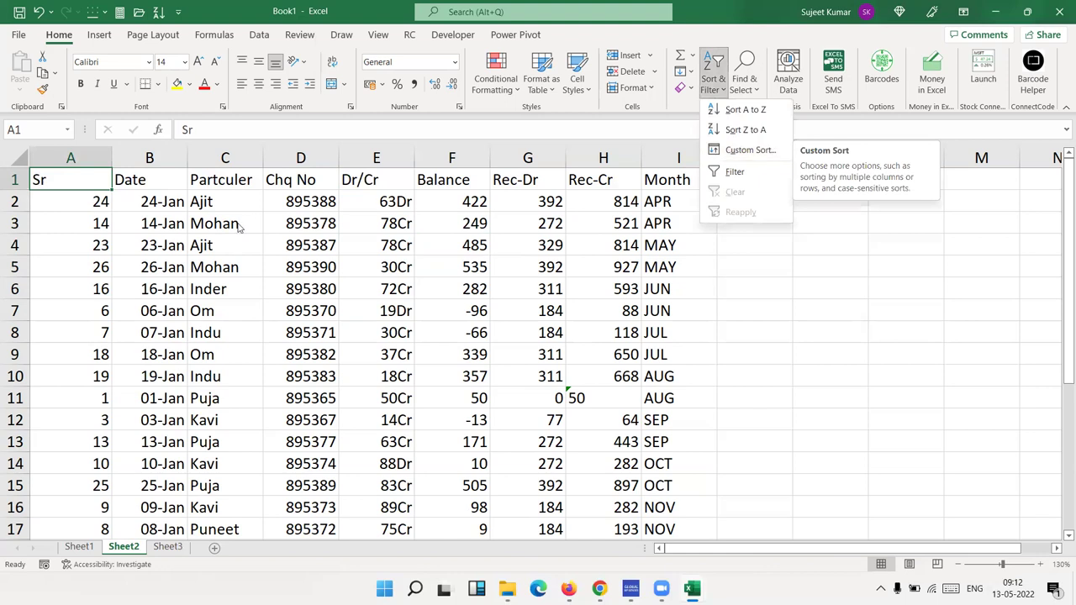
left_click(420, 300)
left_click(460, 300)
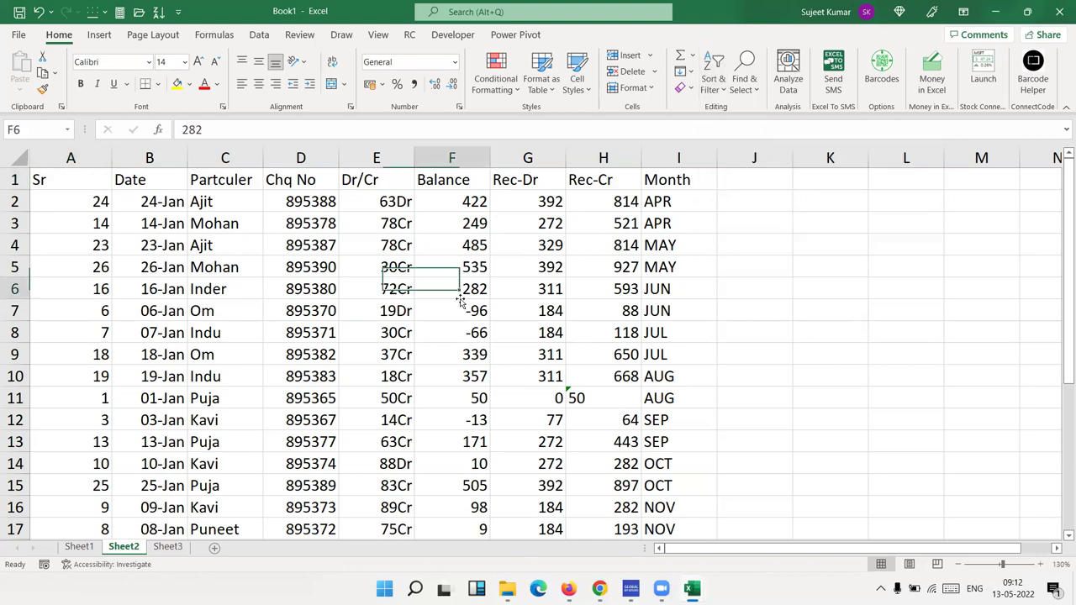
left_click(177, 84)
left_click(446, 503)
left_click(177, 84)
Step: Fill Balance cell F21 (363) yellow, then select the Balance header F1
scroll(436, 444, "down", 7)
scroll(436, 444, "up", 3)
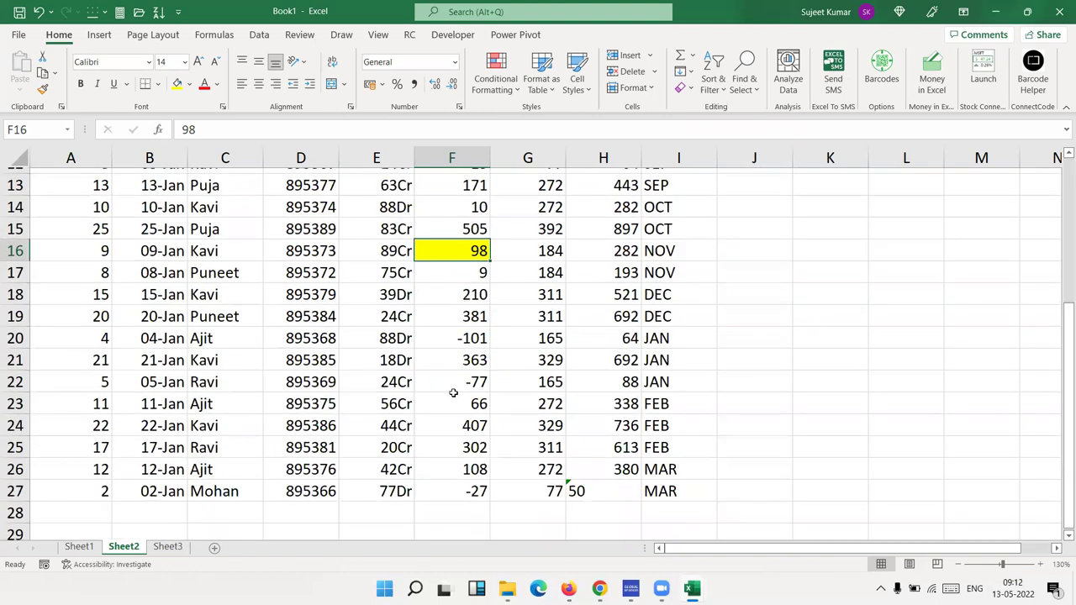
scroll(453, 393, "up", 1)
left_click(453, 393)
left_click(176, 84)
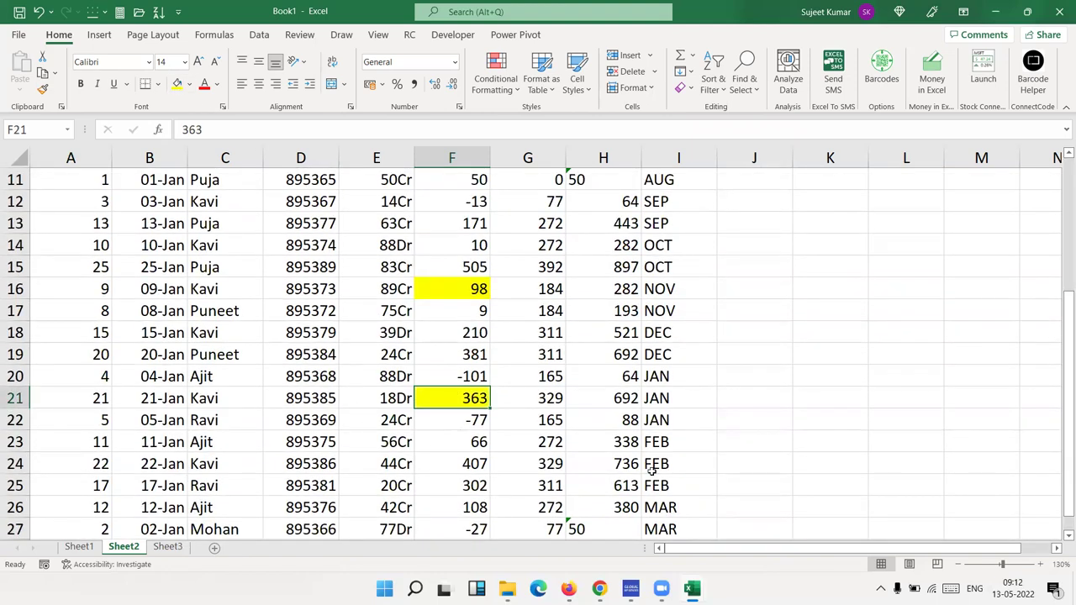
scroll(653, 472, "up", 4)
left_click(455, 173)
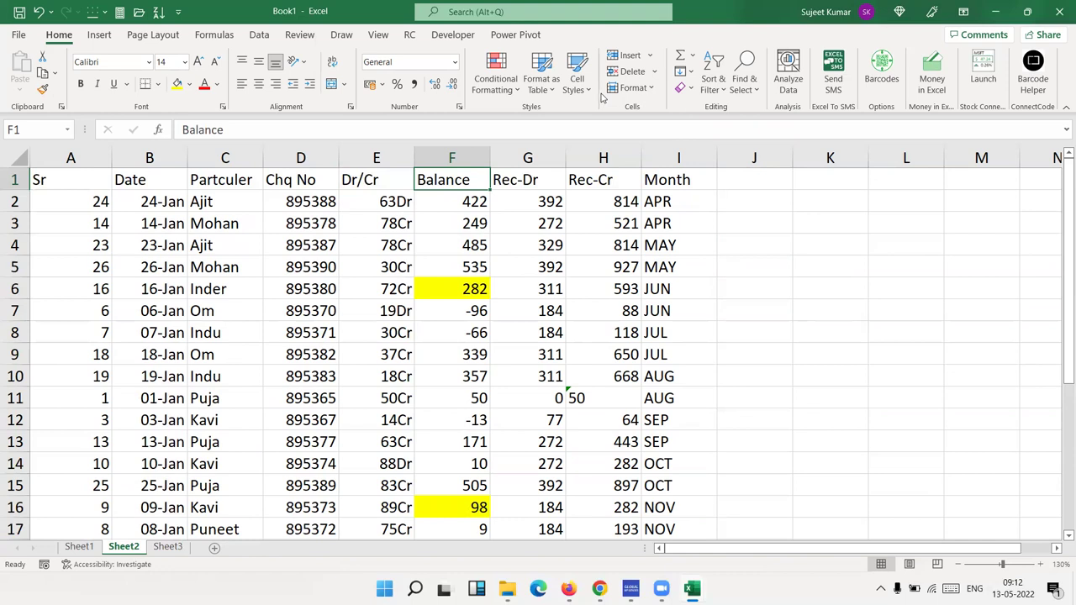
left_click(714, 84)
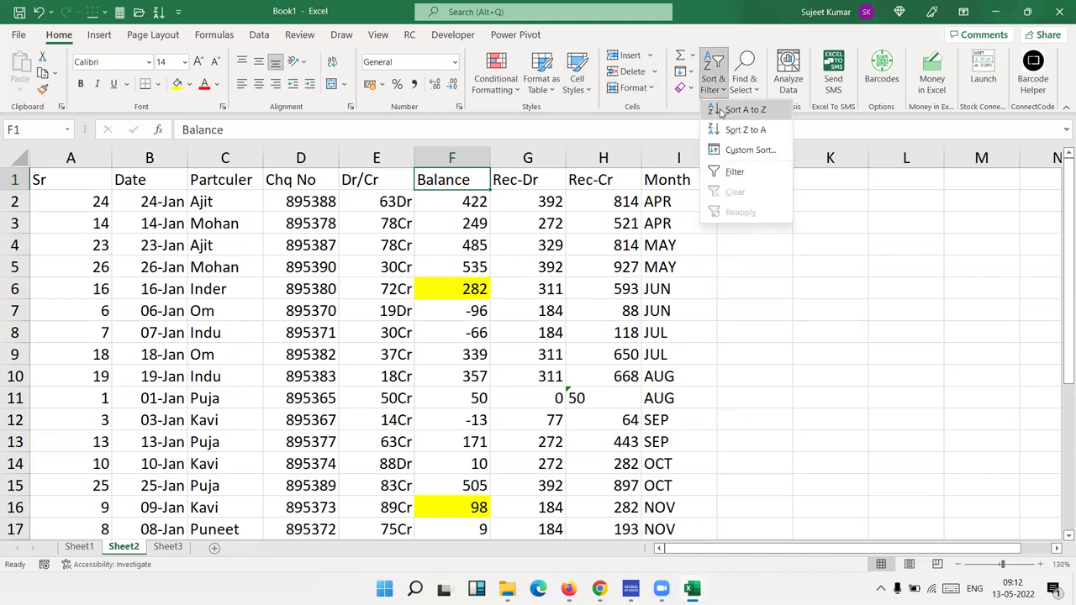
Step: Custom-sort by Balance cell colour with yellow on top, then select the Rec-Dr column
left_click(743, 150)
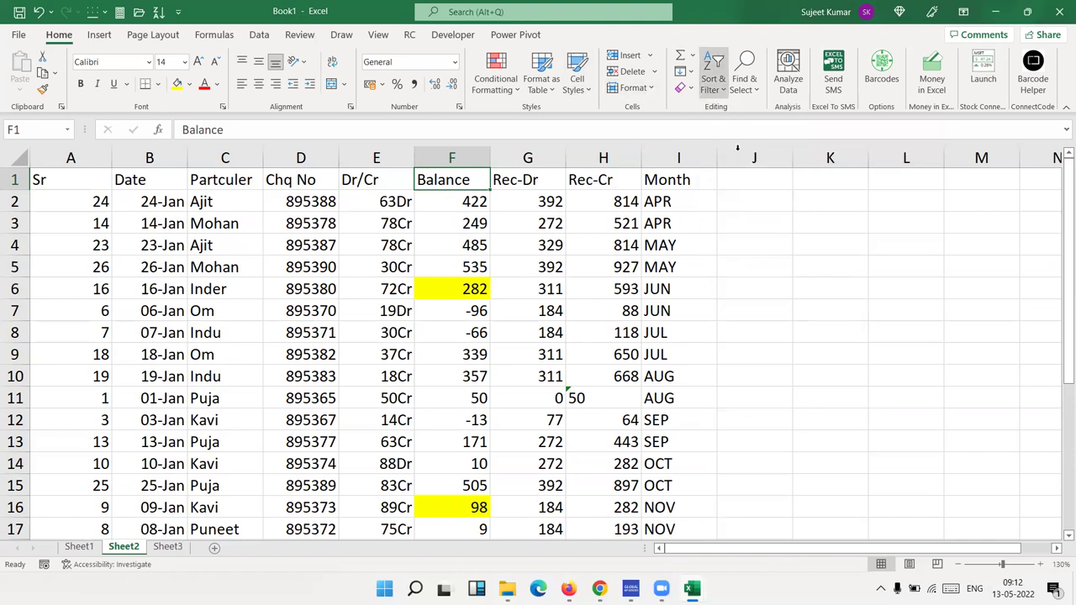
left_click(530, 258)
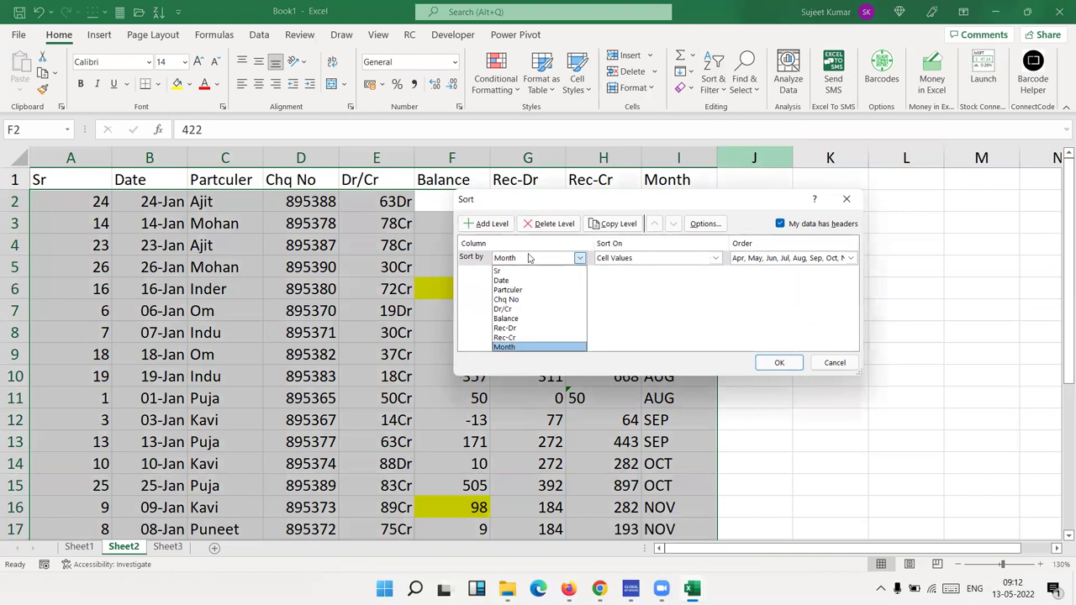
left_click(516, 320)
left_click(622, 258)
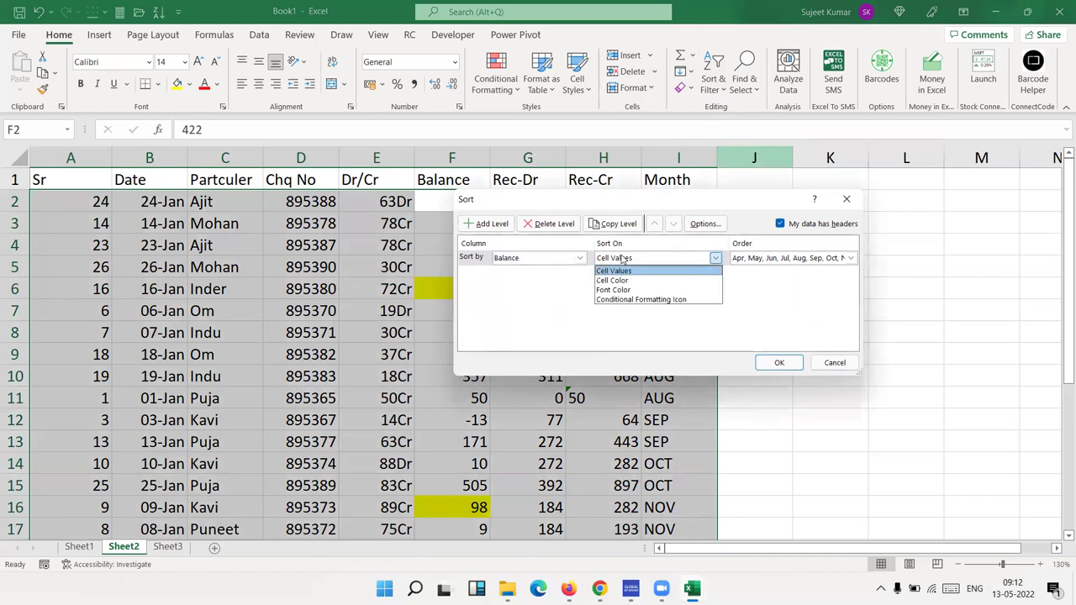
left_click(622, 280)
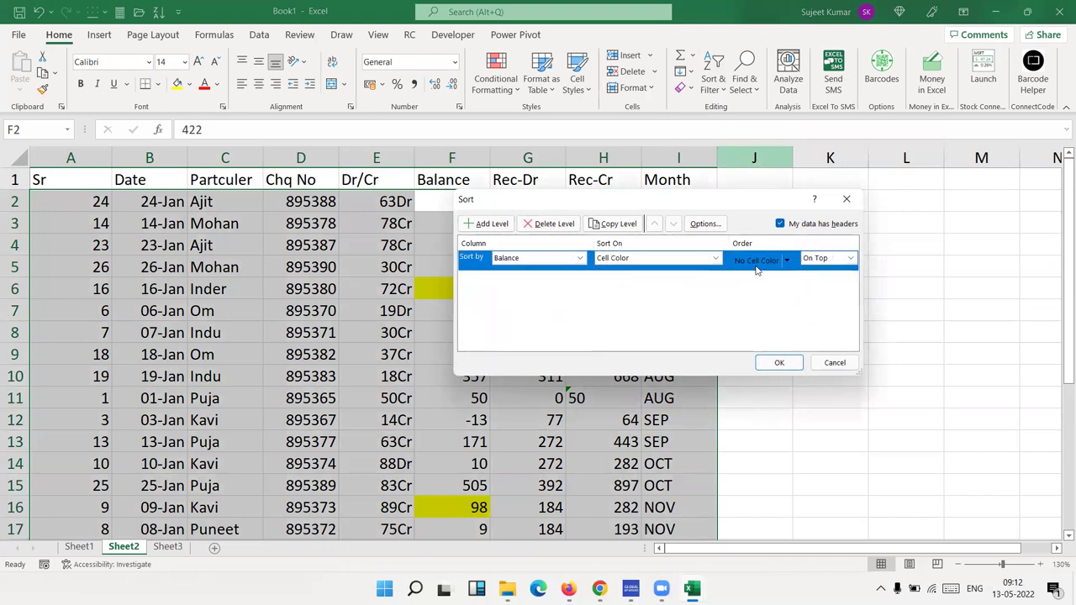
left_click(785, 262)
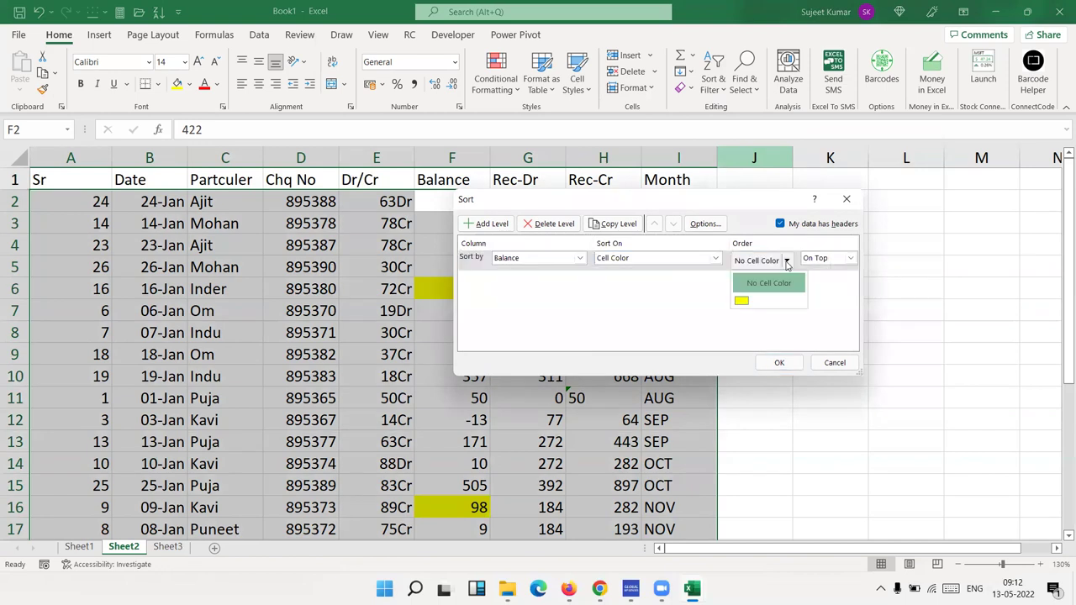
left_click(746, 301)
left_click(780, 363)
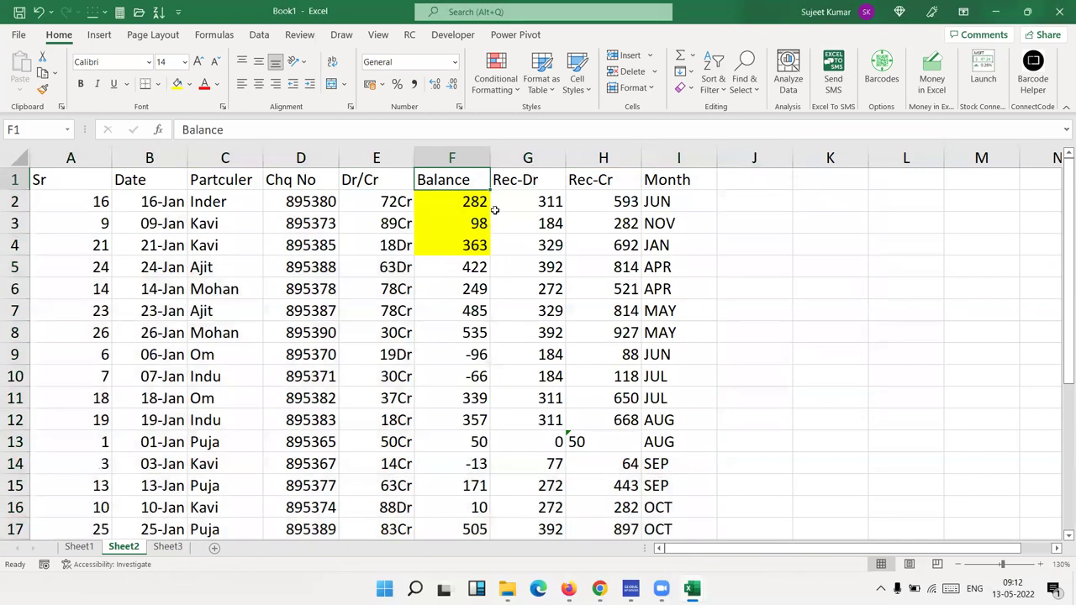
left_click(481, 345)
left_click(527, 158)
Step: Apply the Directional 3 Arrows (Colored) icon set to the Rec-Dr column
left_click(499, 90)
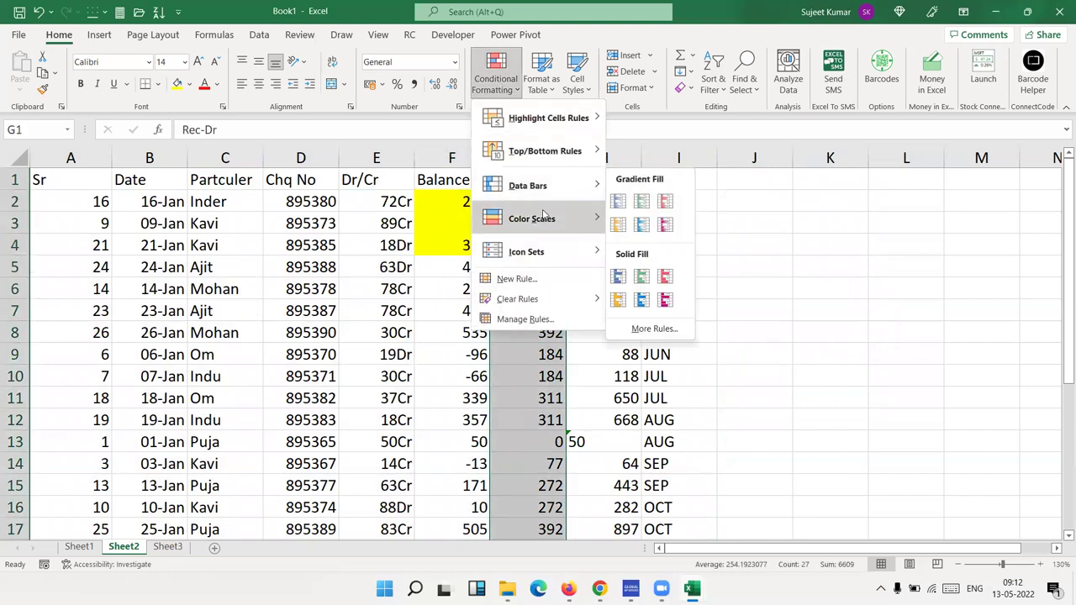
mouse_move(526, 251)
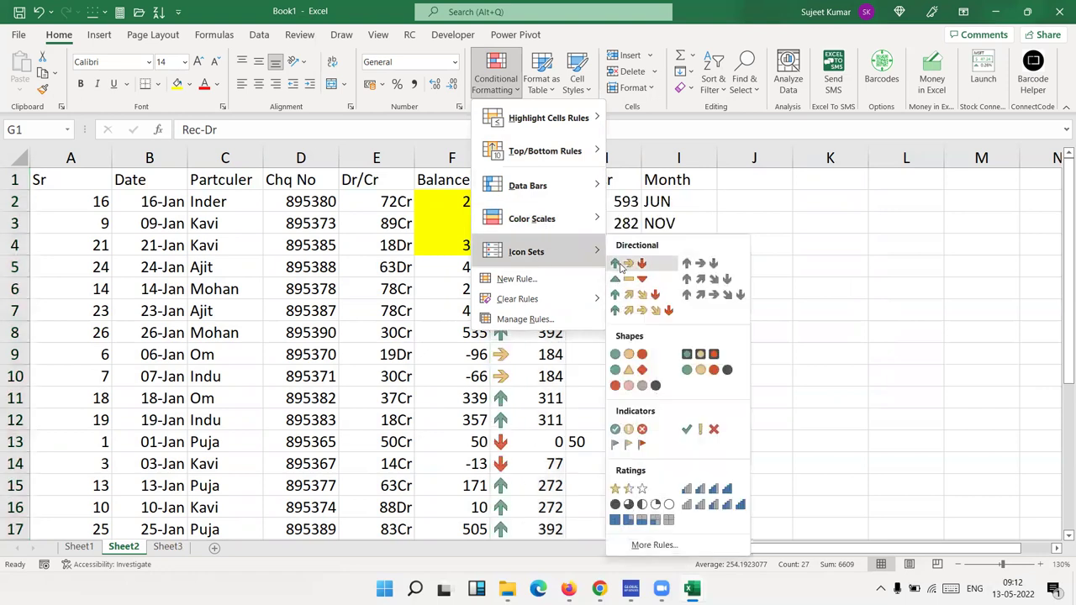
left_click(619, 264)
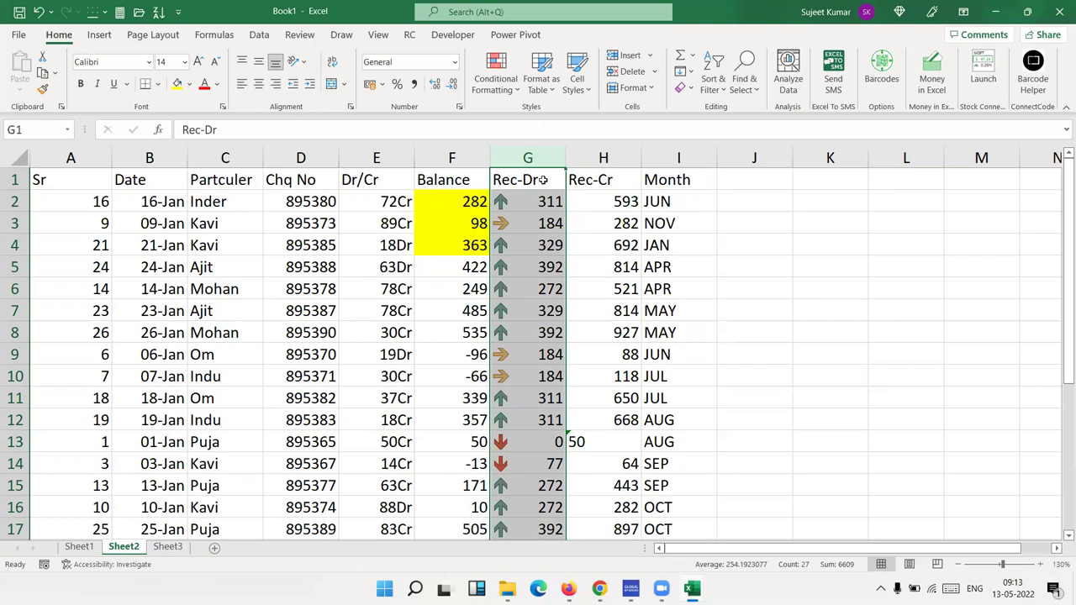
Step: Look through the Rec-Dr values cell by cell down the column
left_click_drag(542, 202, 538, 287)
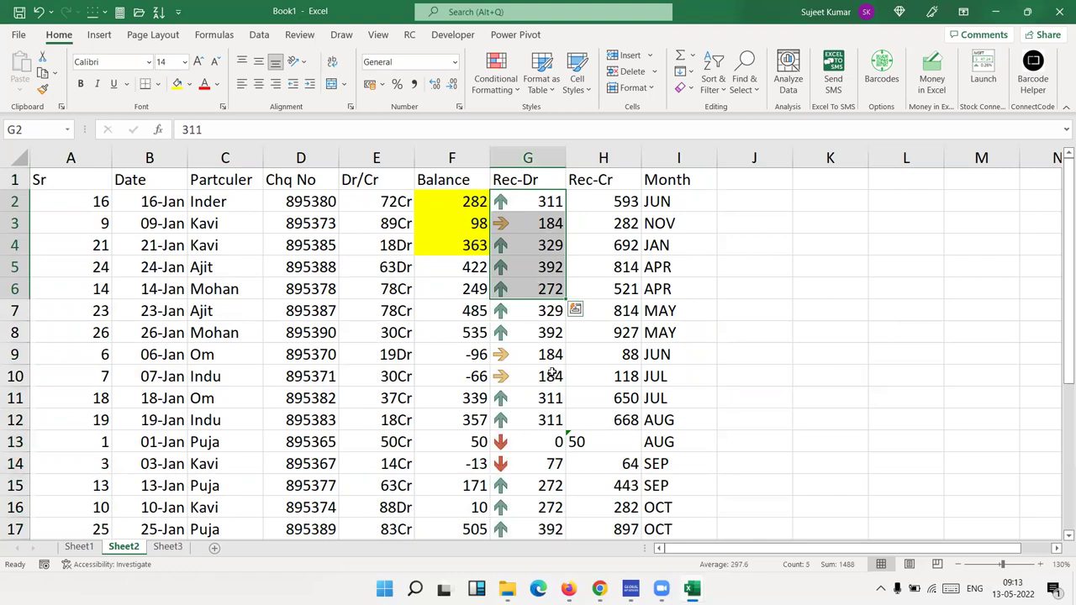
left_click(555, 372)
left_click(542, 203)
left_click(536, 181)
left_click(535, 202)
left_click(535, 223)
left_click(536, 244)
left_click(535, 289)
Step: Select Rec-Dr cells G4:G8, settle on one cell inside the data, and bring up Sort & Filter
left_click_drag(538, 332, 527, 247)
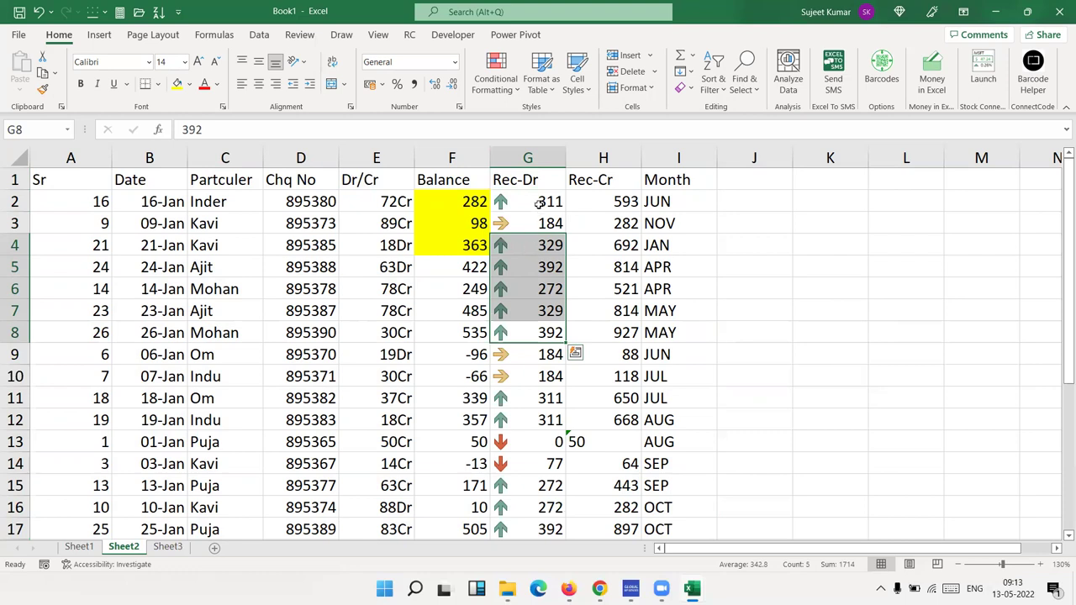
left_click(540, 220)
left_click(496, 84)
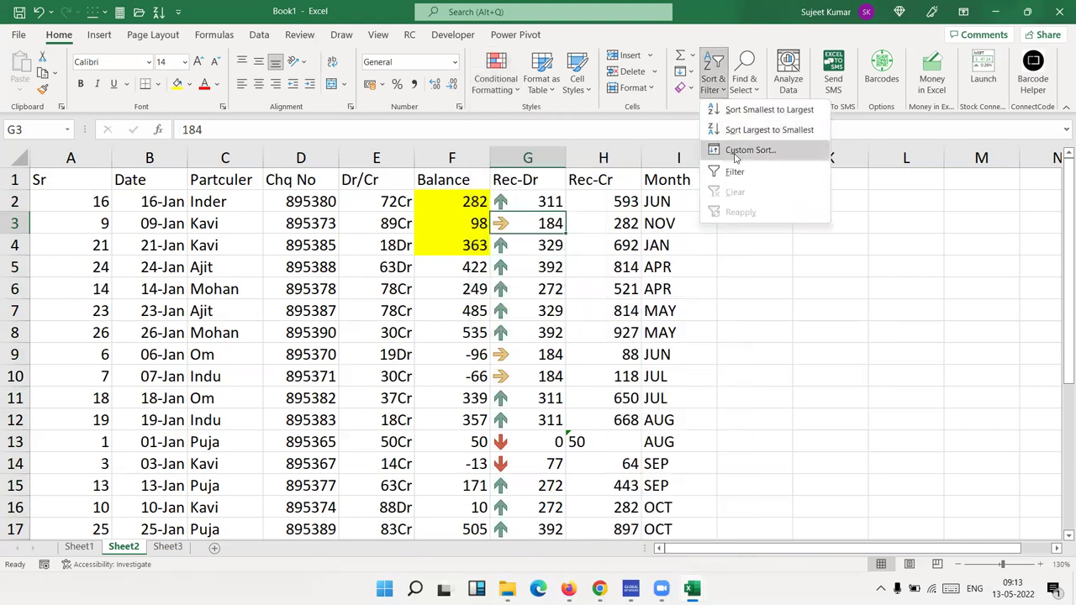
Step: In Custom Sort, choose Rec-Dr as the Sort by column
left_click(738, 152)
left_click(525, 260)
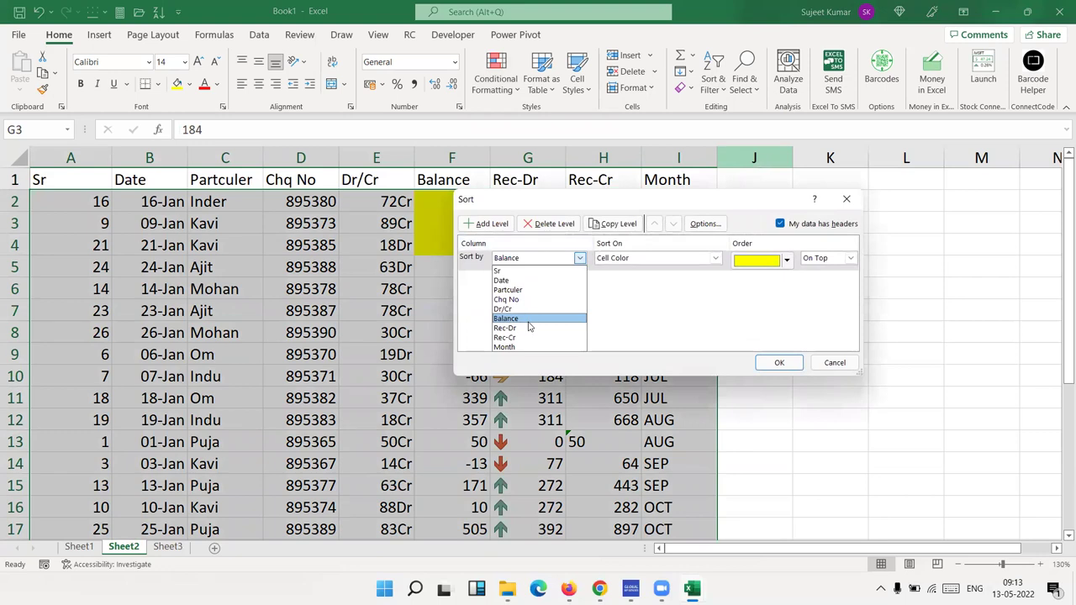
left_click(556, 207)
left_click_drag(574, 205, 622, 249)
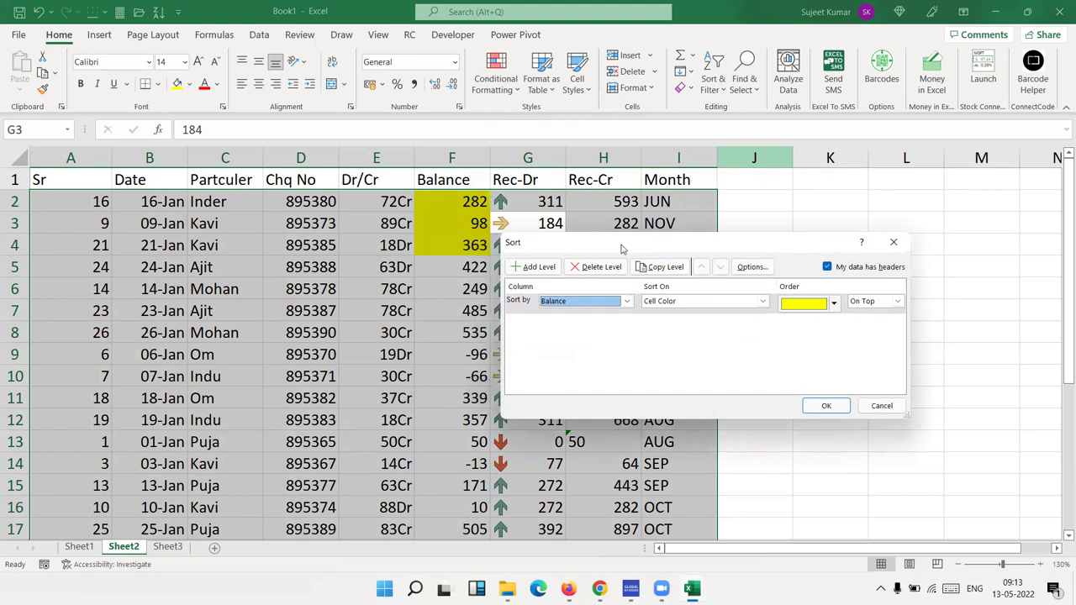
left_click(561, 301)
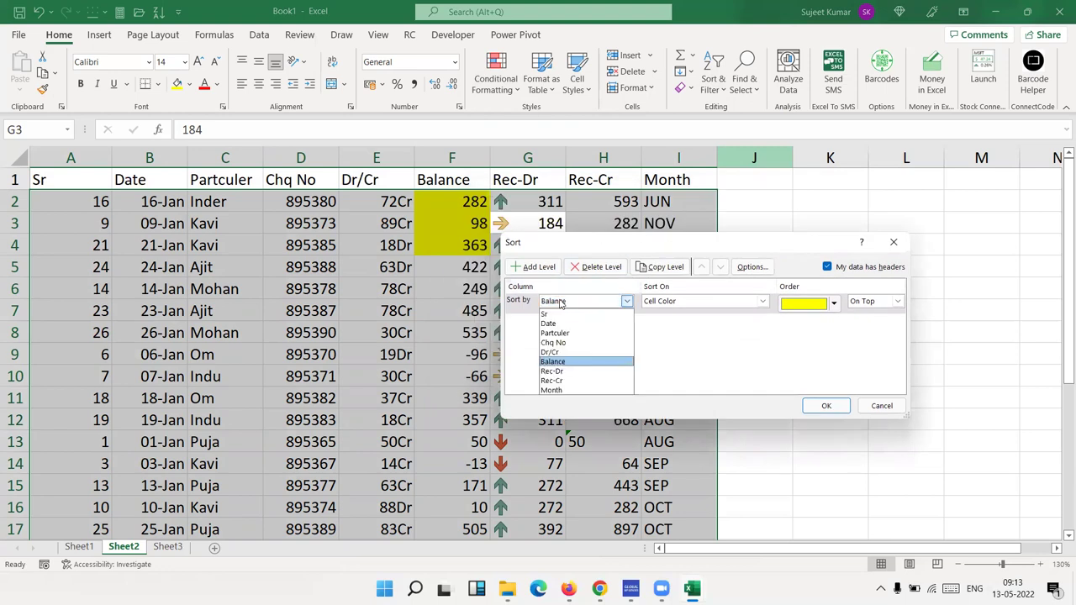
left_click(565, 371)
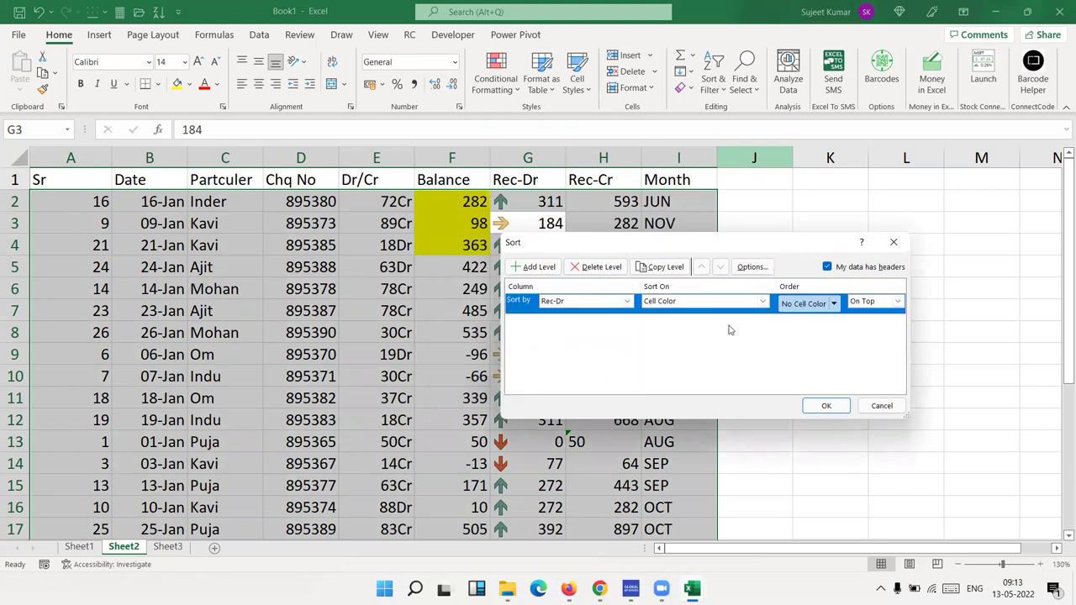
Step: Sort on Conditional Formatting Icon with the green up arrow On Top, and apply
left_click(722, 304)
left_click(703, 353)
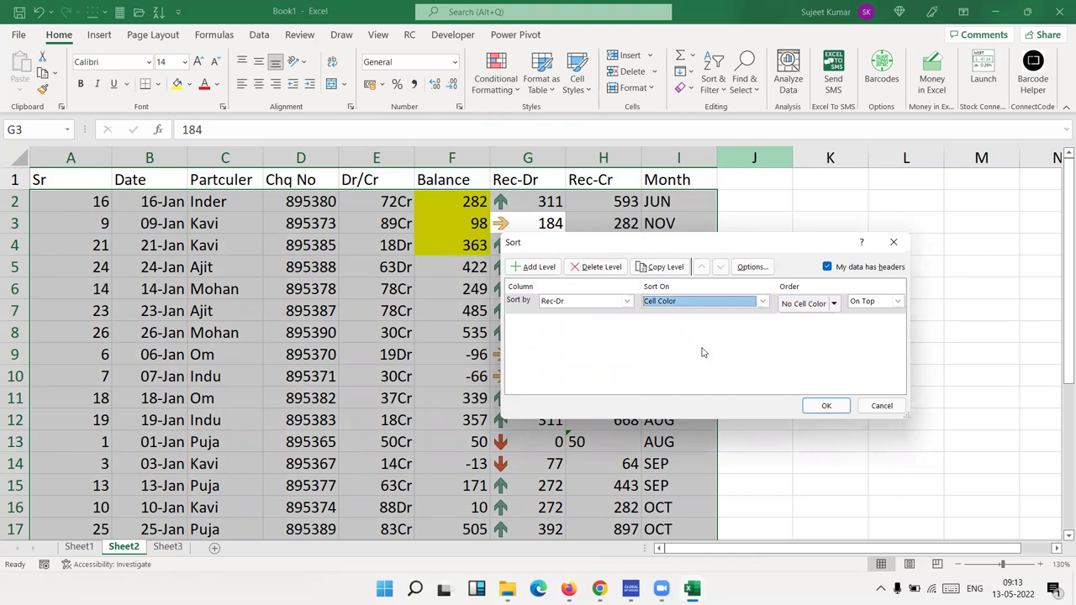
left_click(701, 313)
left_click(685, 305)
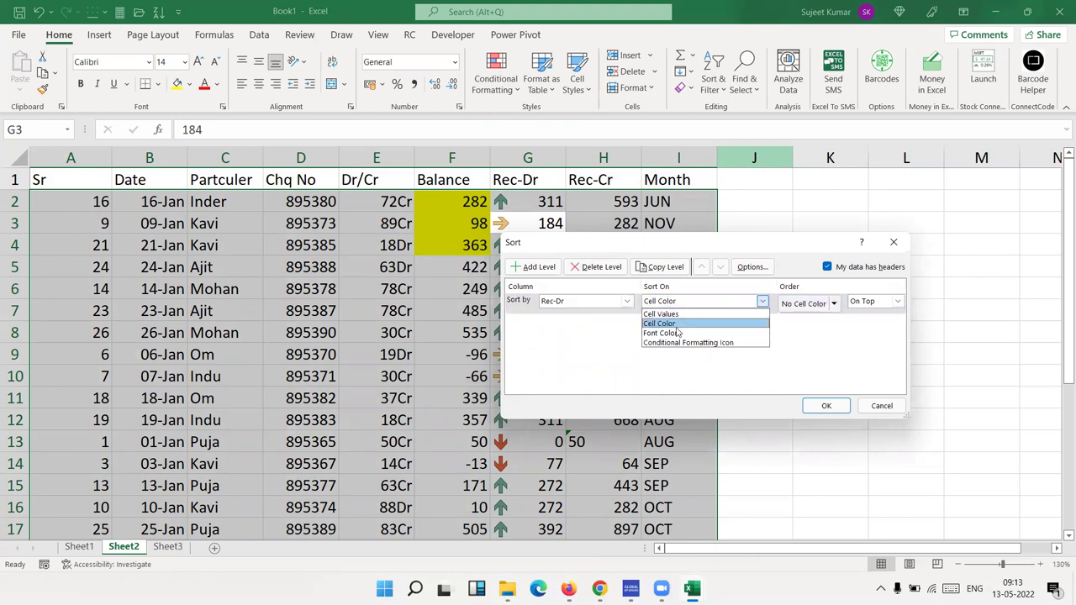
left_click(672, 348)
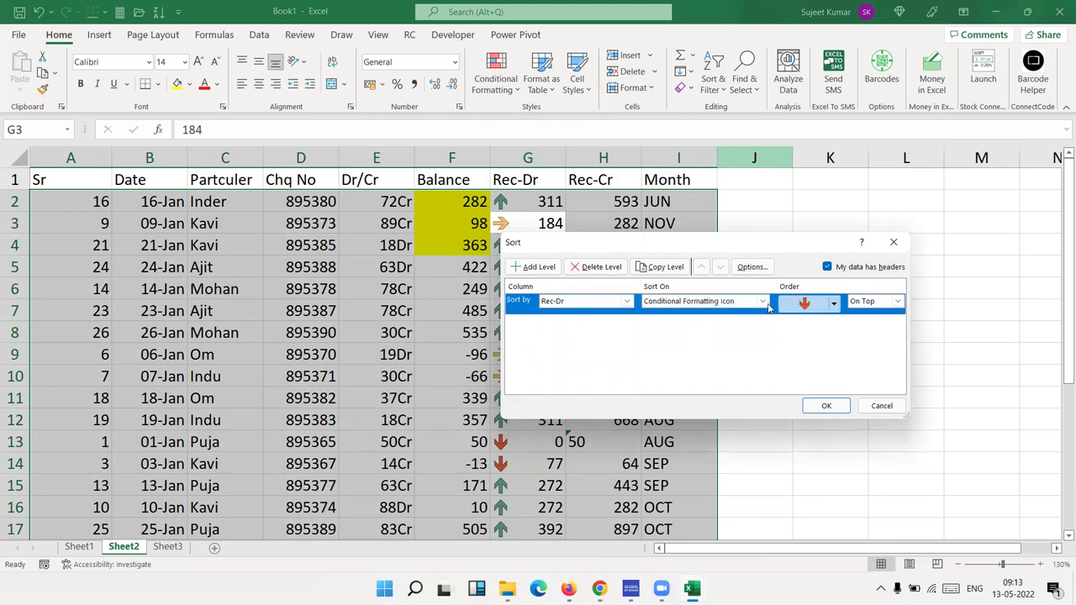
left_click(833, 304)
left_click(805, 324)
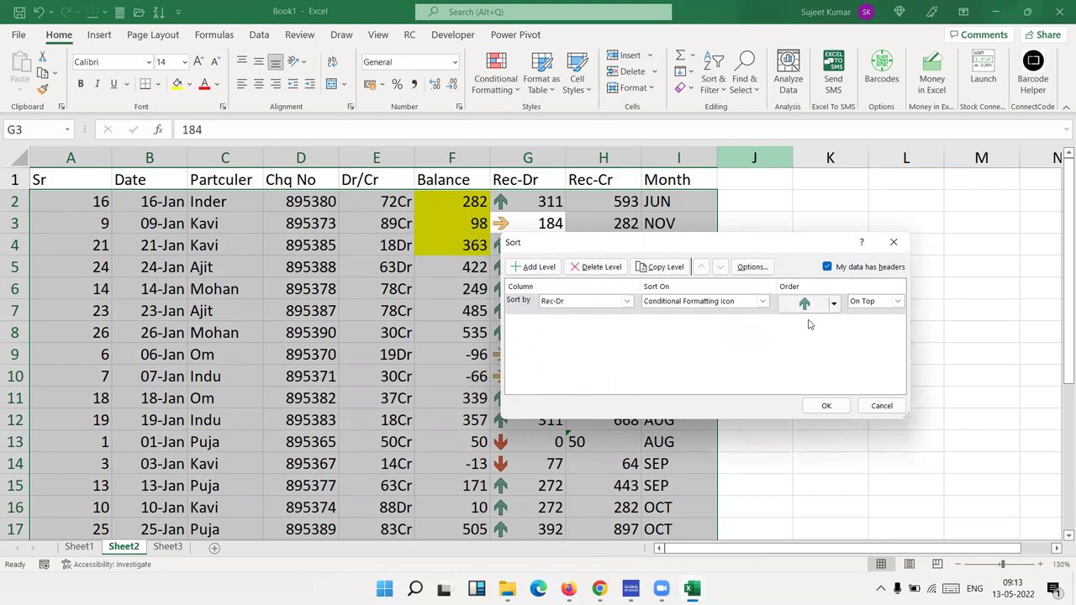
left_click(826, 407)
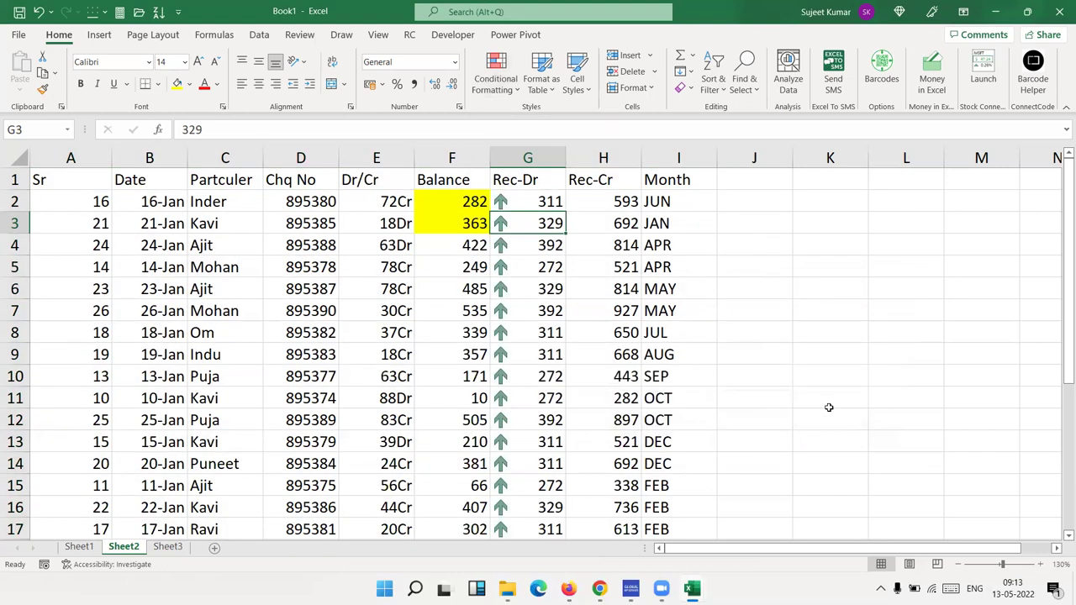